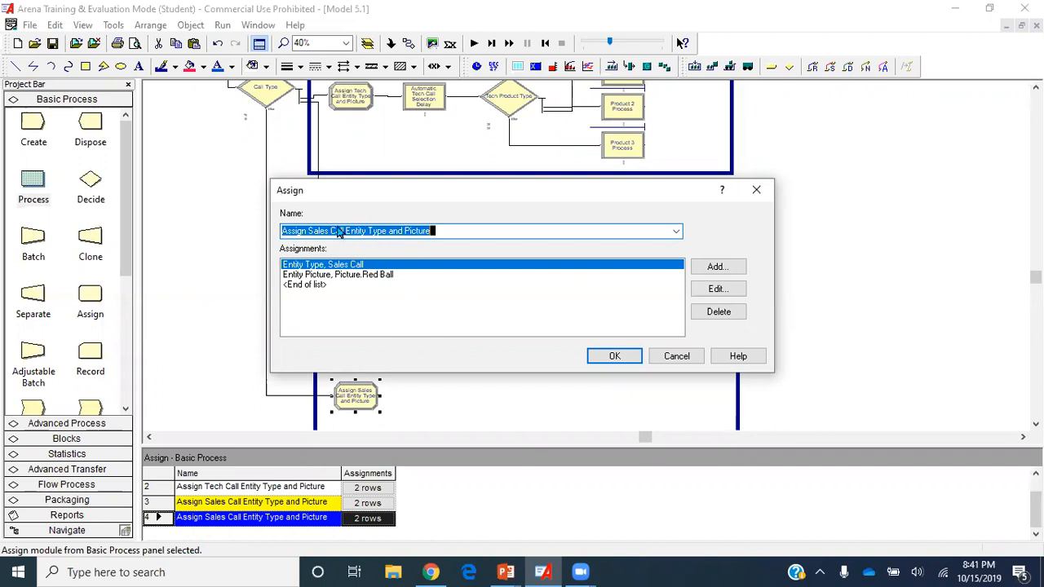
Rename the copied Assign module "Assign Order Status Call Entity Type and Picture" and set its entity type to Order Status Call
{"action": "double_click", "coordinate": [318, 228]}
{"action": "type", "text": "Order Status"}
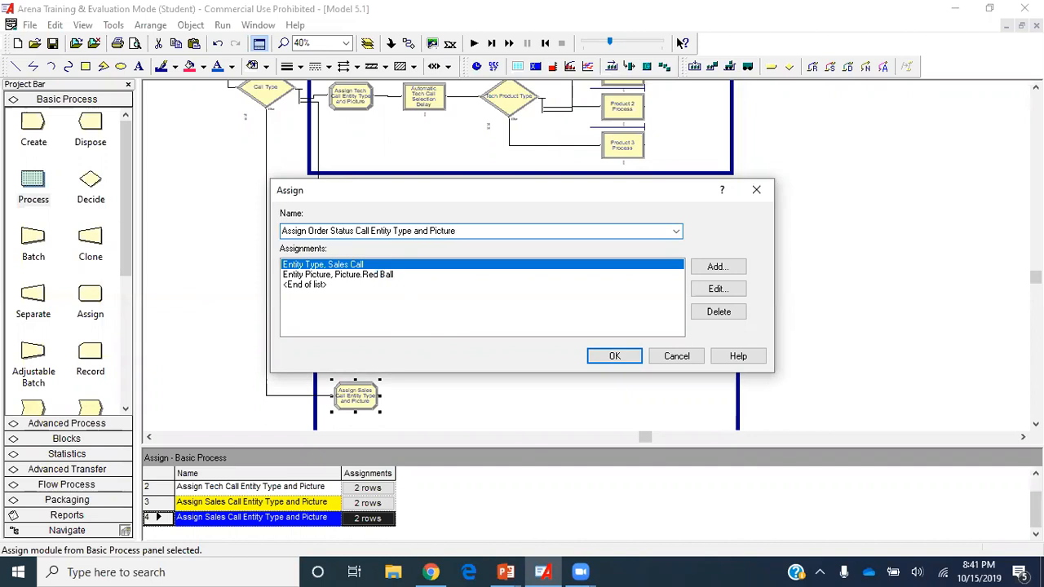
{"action": "double_click", "coordinate": [341, 269]}
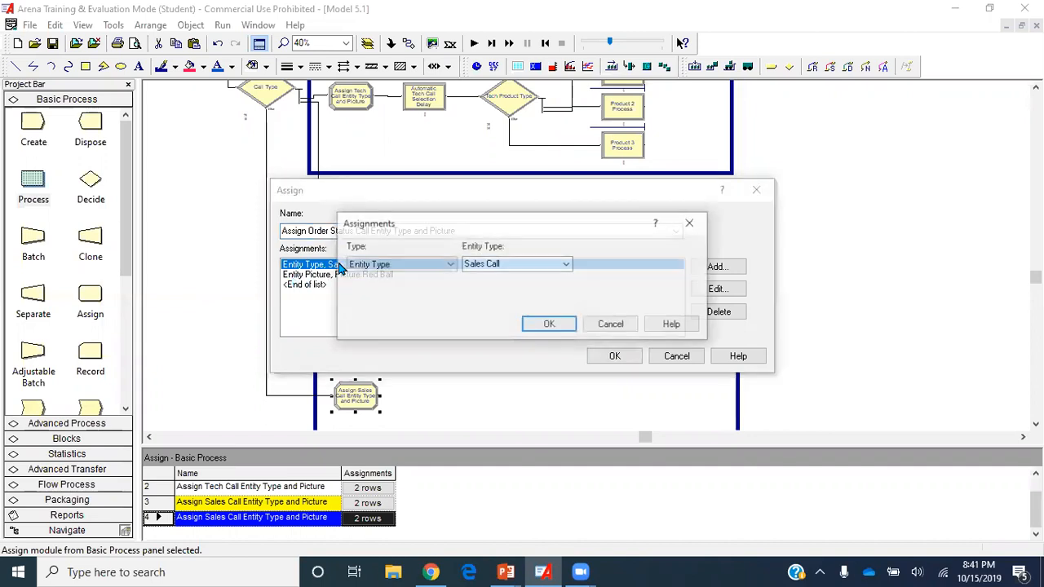
{"action": "double_click", "coordinate": [471, 263]}
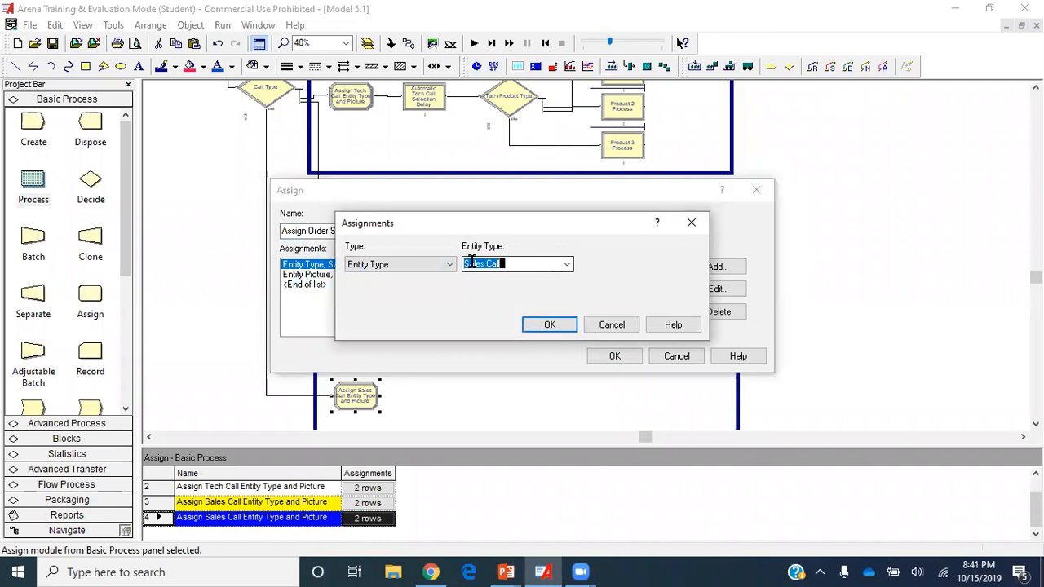
{"action": "type", "text": "Order Status Ca"}
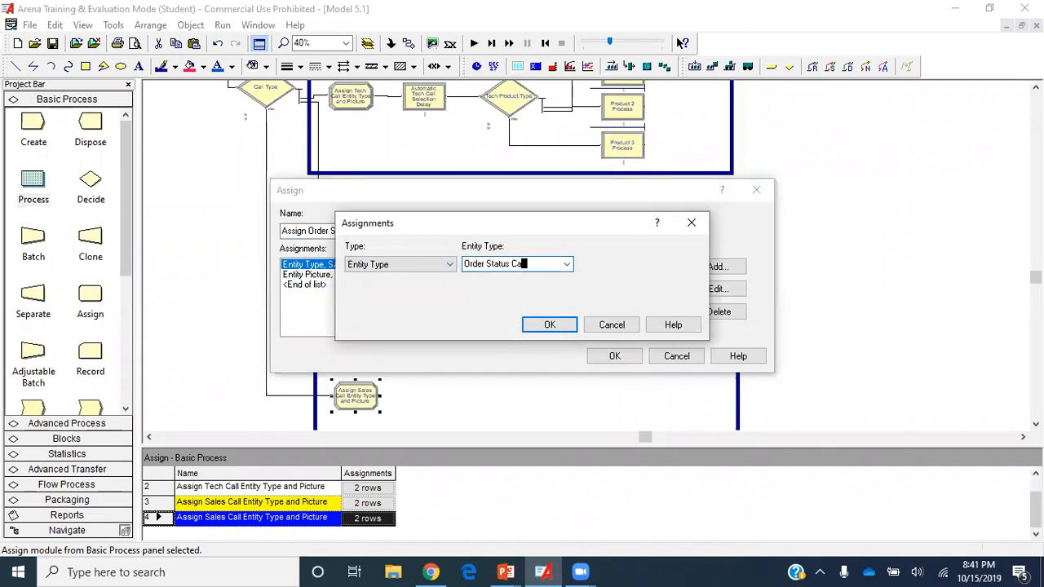
{"action": "type", "text": "l"}
{"action": "key", "text": "Return"}
Set the order status Assign module's entity picture to Picture.Blue Ball and accept the module's settings
{"action": "double_click", "coordinate": [377, 275]}
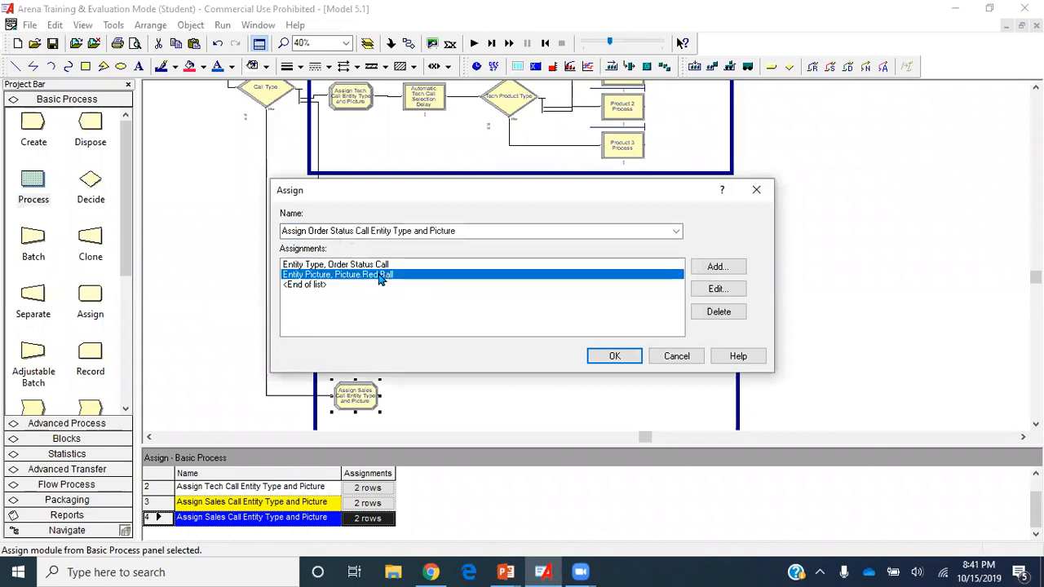
{"action": "left_click", "coordinate": [568, 264]}
{"action": "scroll", "coordinate": [531, 295], "scroll_direction": "up", "scroll_amount": 5}
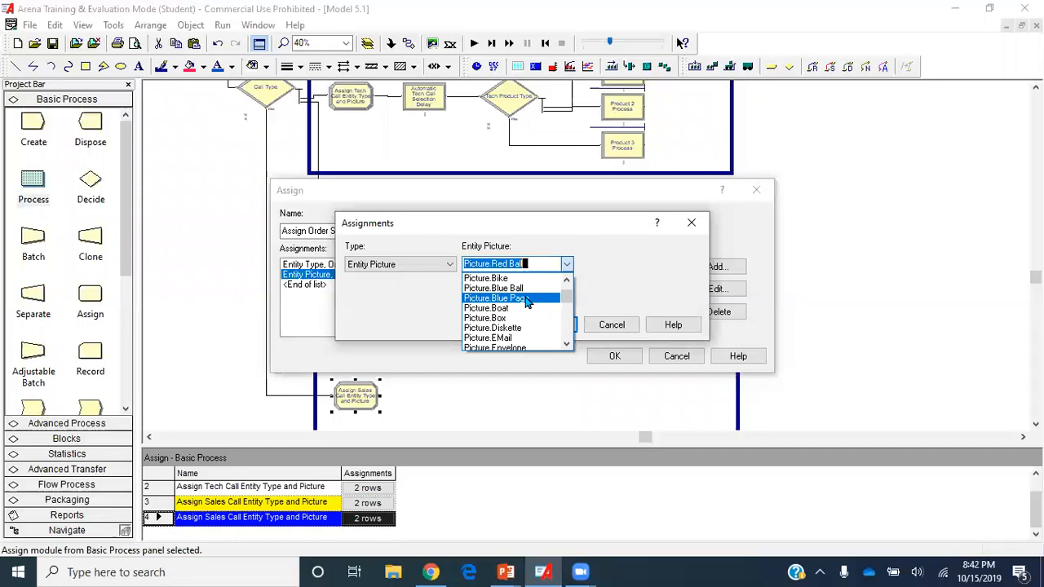
{"action": "left_click", "coordinate": [524, 288]}
{"action": "left_click", "coordinate": [539, 325]}
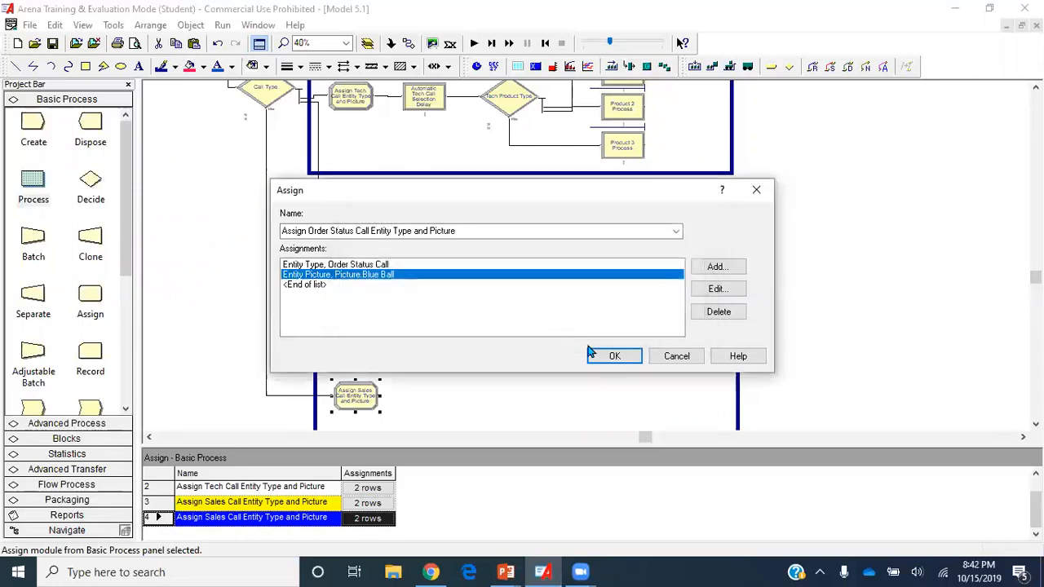
{"action": "left_click", "coordinate": [612, 356]}
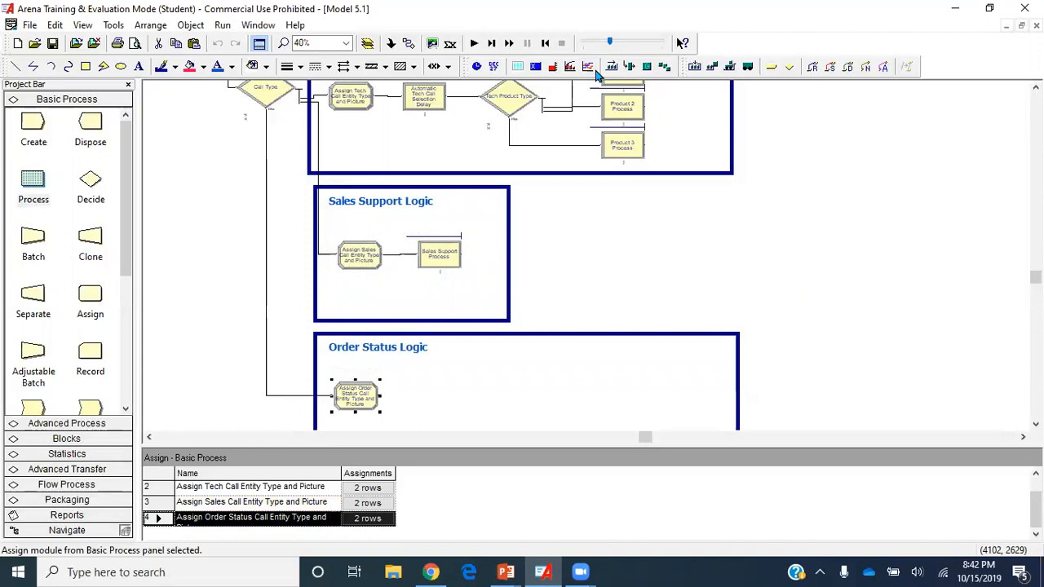
Place a Delay block from the Blocks template after the Assign module in the Order Status Logic frame
{"action": "left_click", "coordinate": [449, 402]}
{"action": "scroll", "coordinate": [448, 402], "scroll_direction": "down", "scroll_amount": 1}
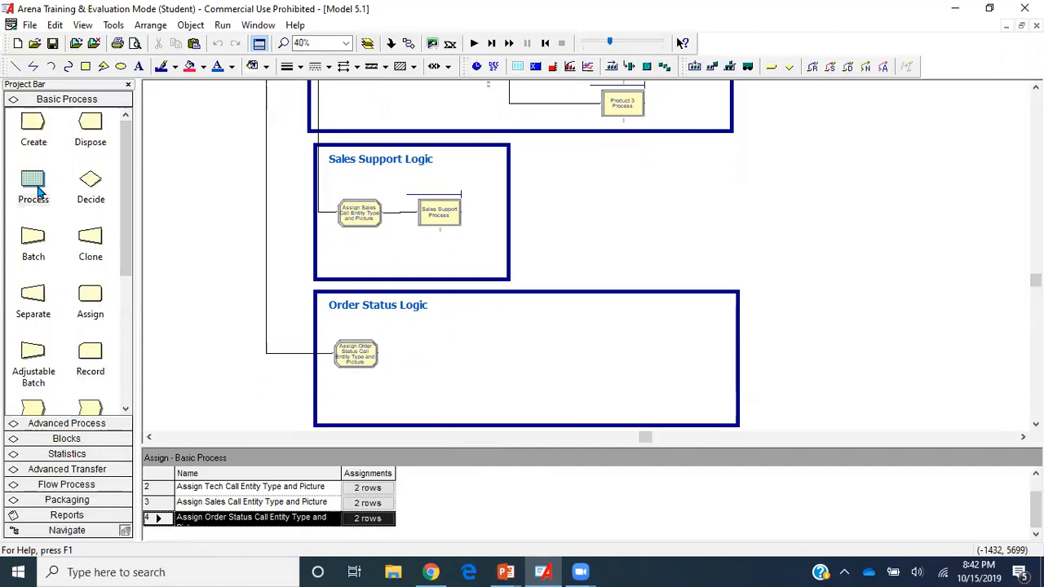
{"action": "left_click", "coordinate": [93, 429]}
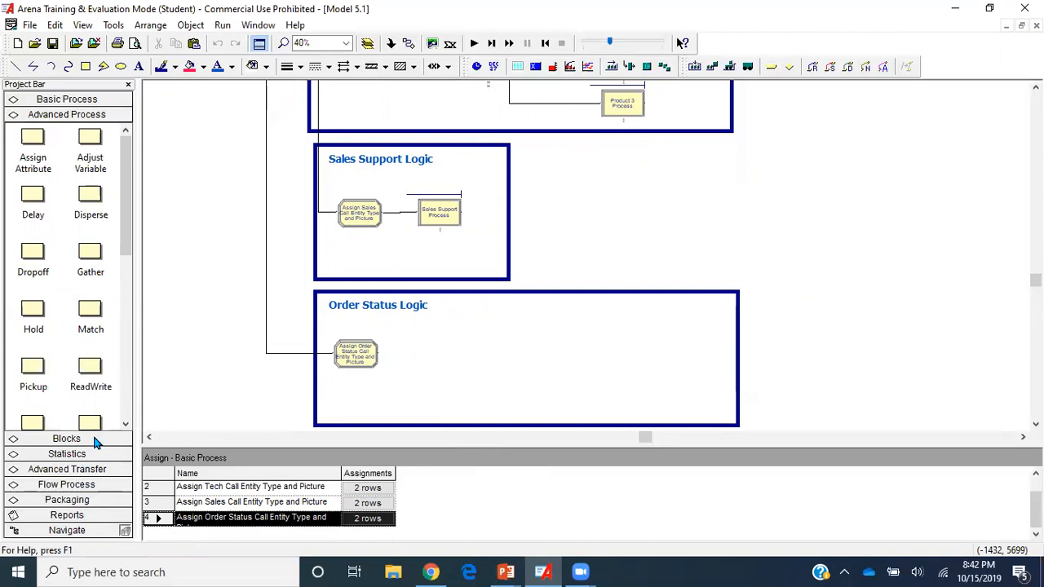
{"action": "left_click", "coordinate": [94, 438]}
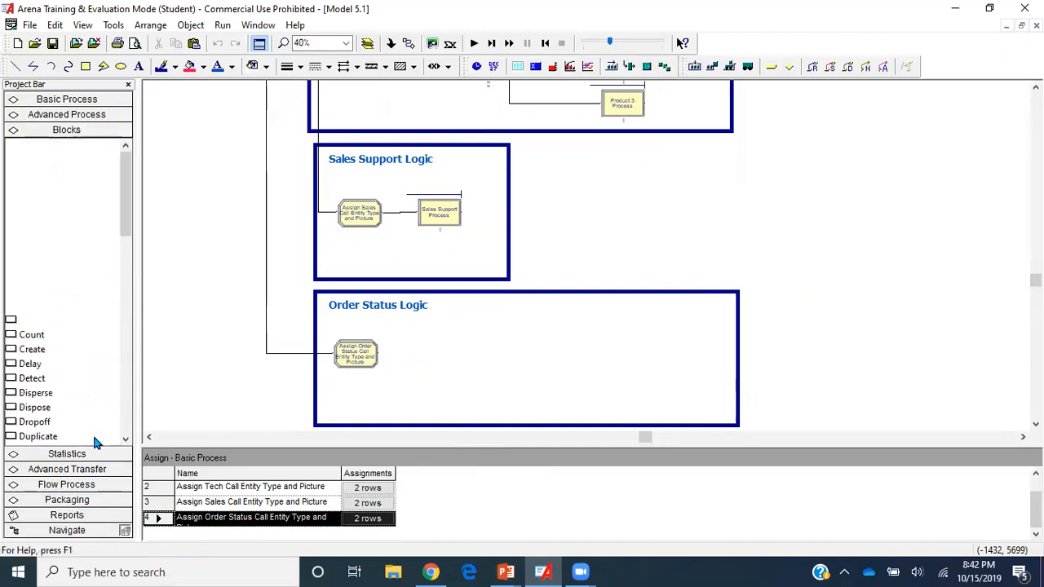
{"action": "left_click", "coordinate": [13, 367]}
{"action": "left_click_drag", "start_coordinate": [12, 367], "coordinate": [401, 361]}
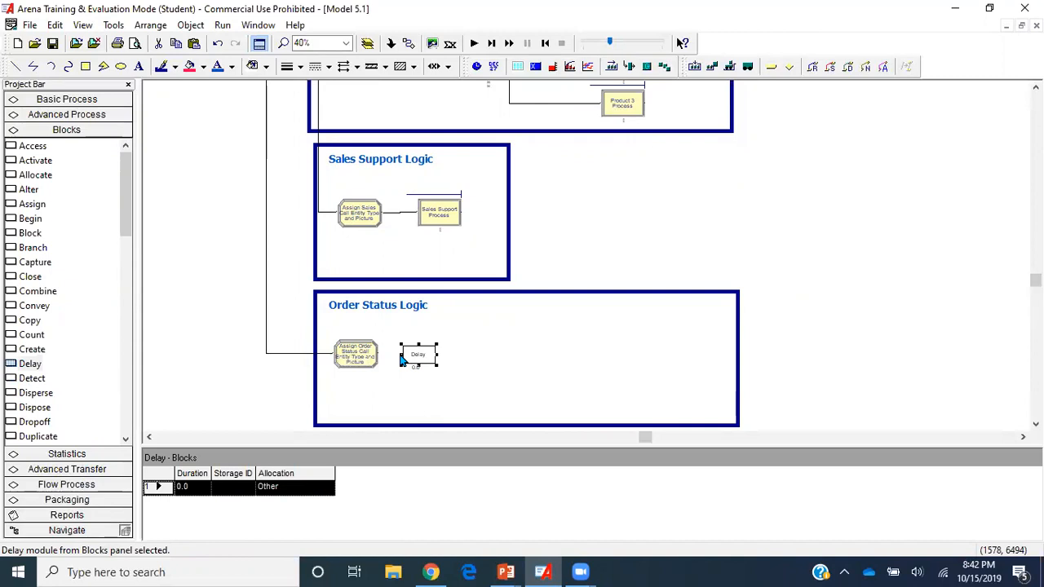
Connect the order status Assign module's exit to the Delay block
{"action": "left_click", "coordinate": [408, 43]}
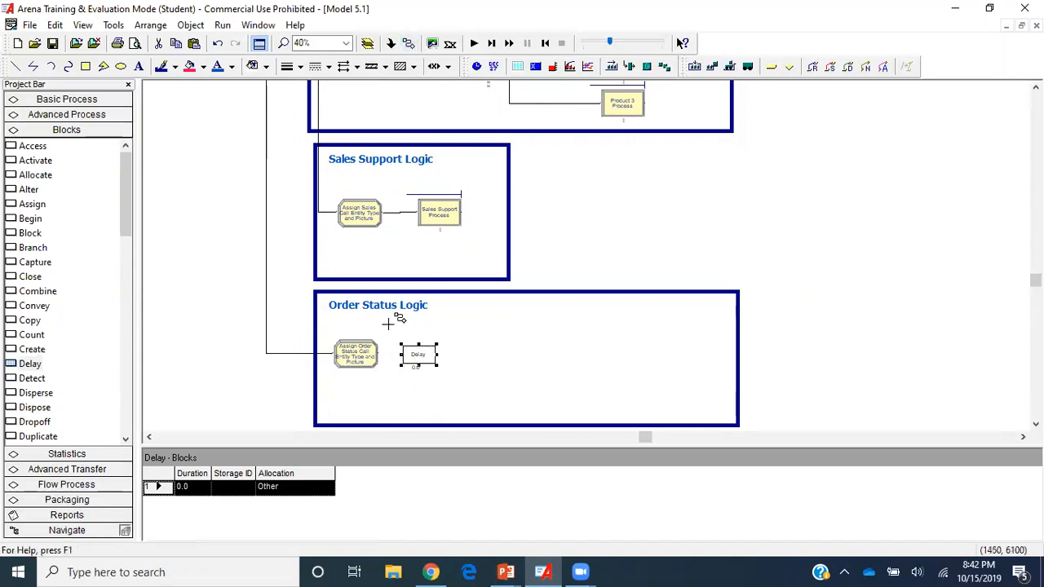
{"action": "left_click", "coordinate": [379, 352]}
{"action": "left_click", "coordinate": [414, 349]}
{"action": "left_click", "coordinate": [421, 352]}
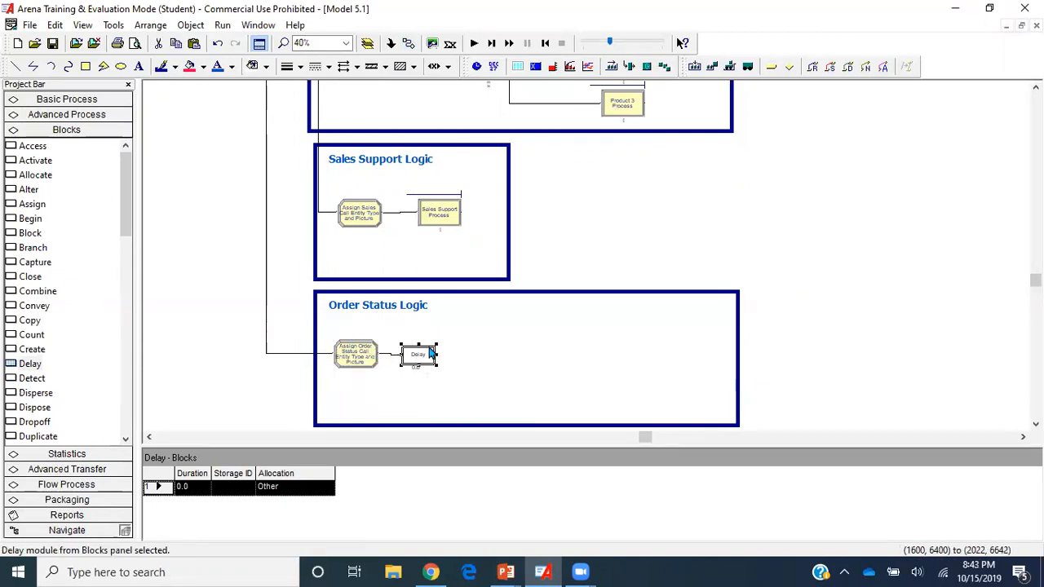
Set the Delay block's duration to TRIA(2,3,4), checking the order-status conversation time on slide 6 of the Chapter_05_Model 1 PowerPoint presentation
{"action": "double_click", "coordinate": [433, 352]}
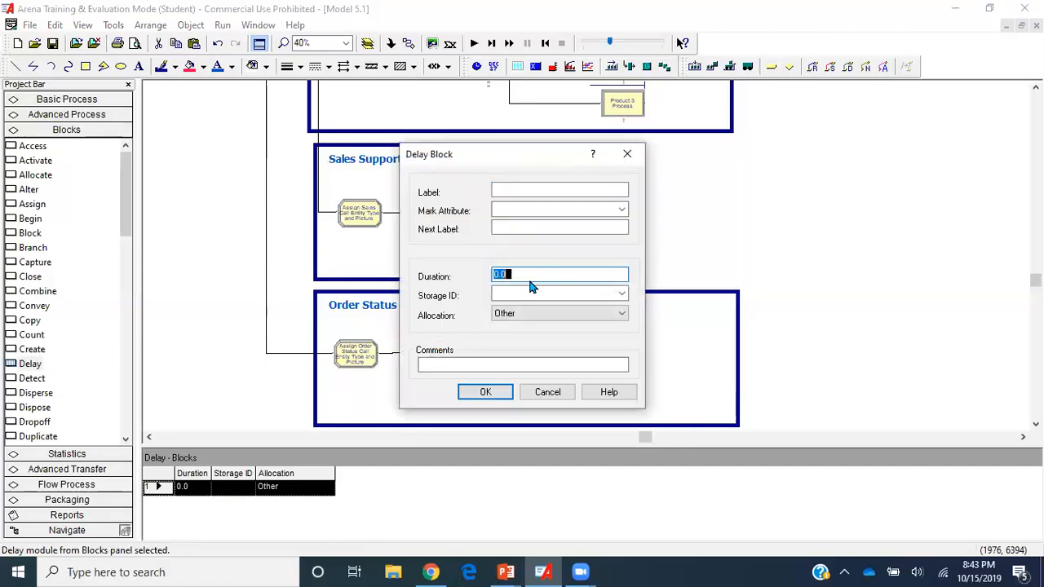
{"action": "type", "text": "TRIA(2,3"}
{"action": "left_click", "coordinate": [505, 572]}
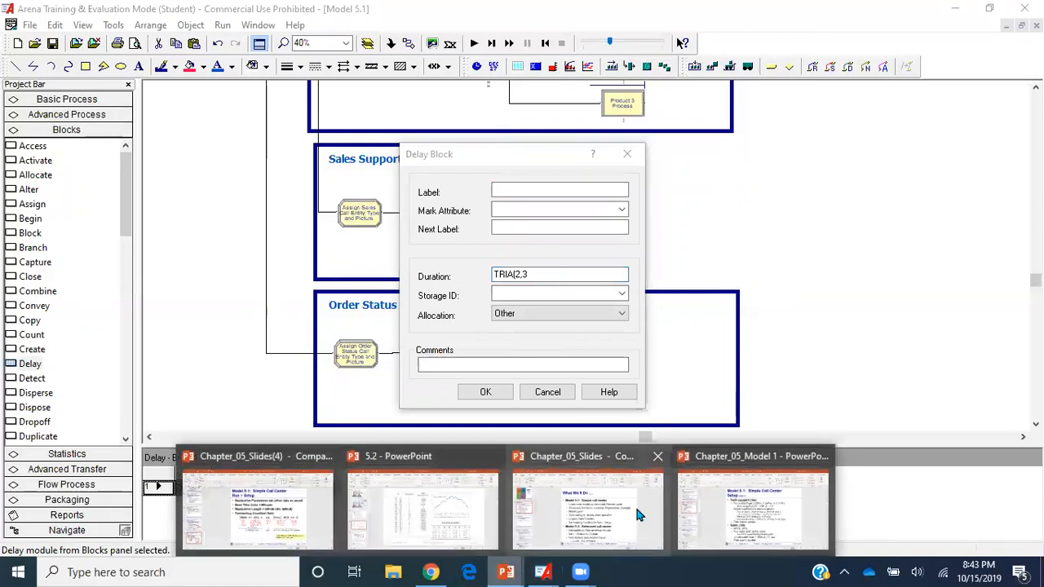
{"action": "left_click", "coordinate": [714, 507]}
{"action": "left_click", "coordinate": [94, 348]}
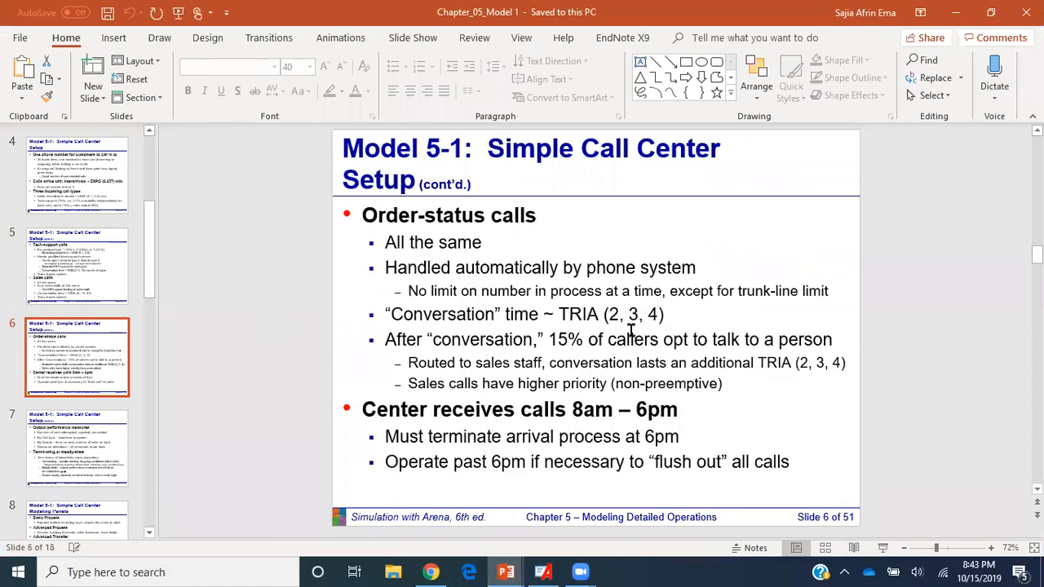
{"action": "left_click", "coordinate": [543, 571]}
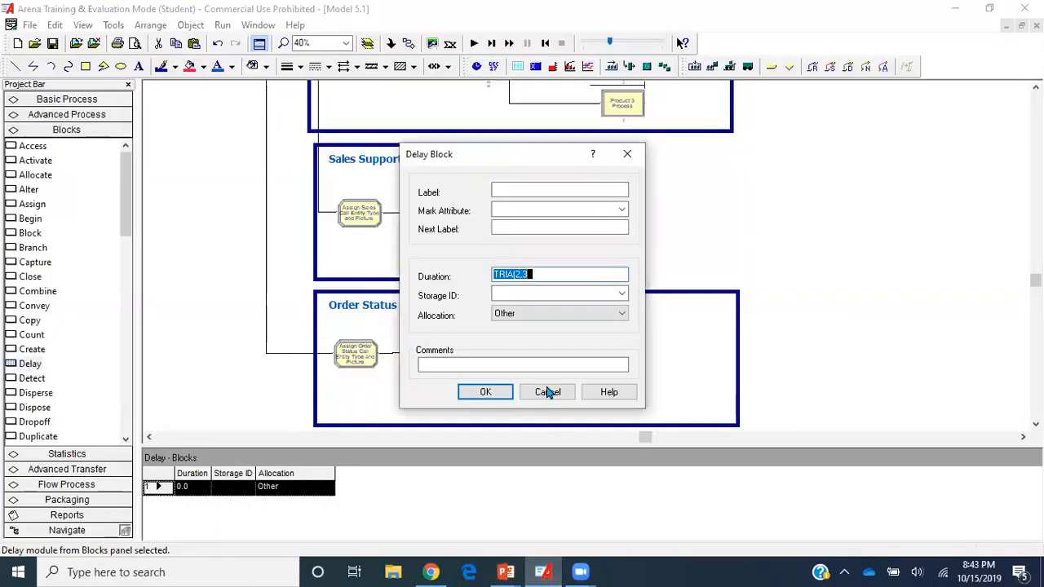
{"action": "left_click", "coordinate": [550, 280]}
{"action": "type", "text": "4"}
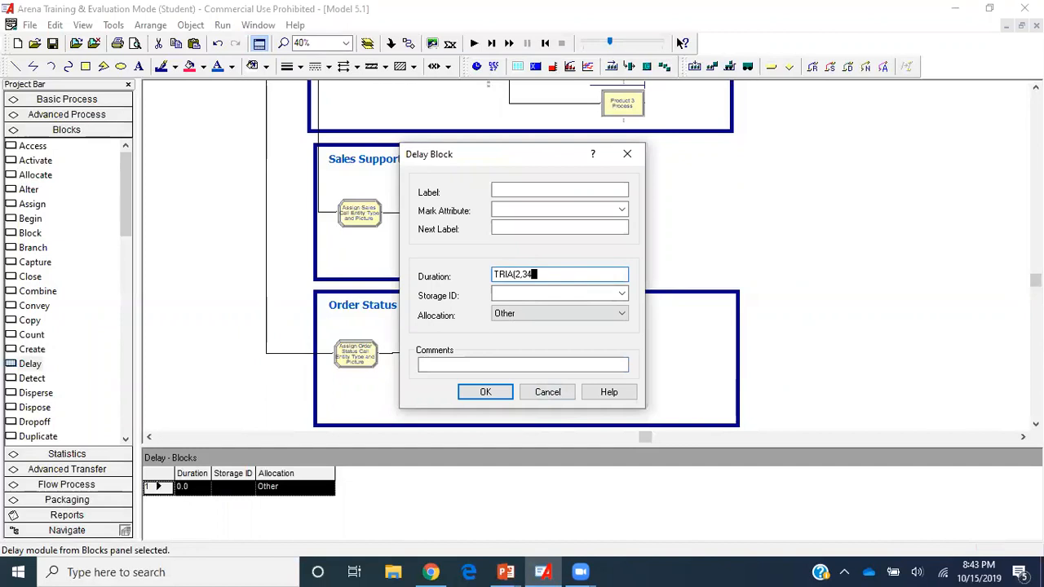
{"action": "key", "text": "BackSpace"}
{"action": "type", "text": ",4"}
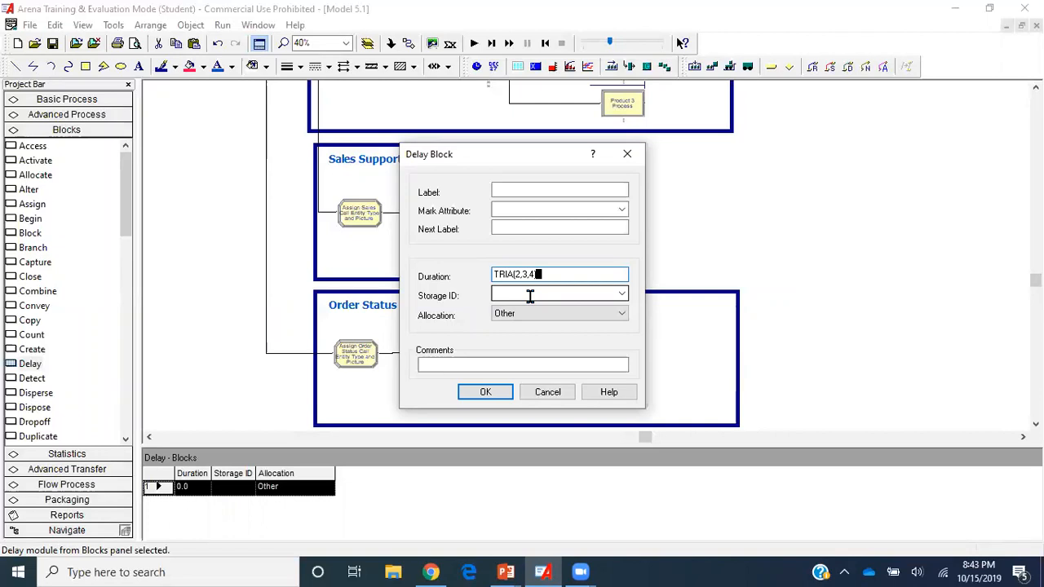
{"action": "left_click", "coordinate": [492, 389]}
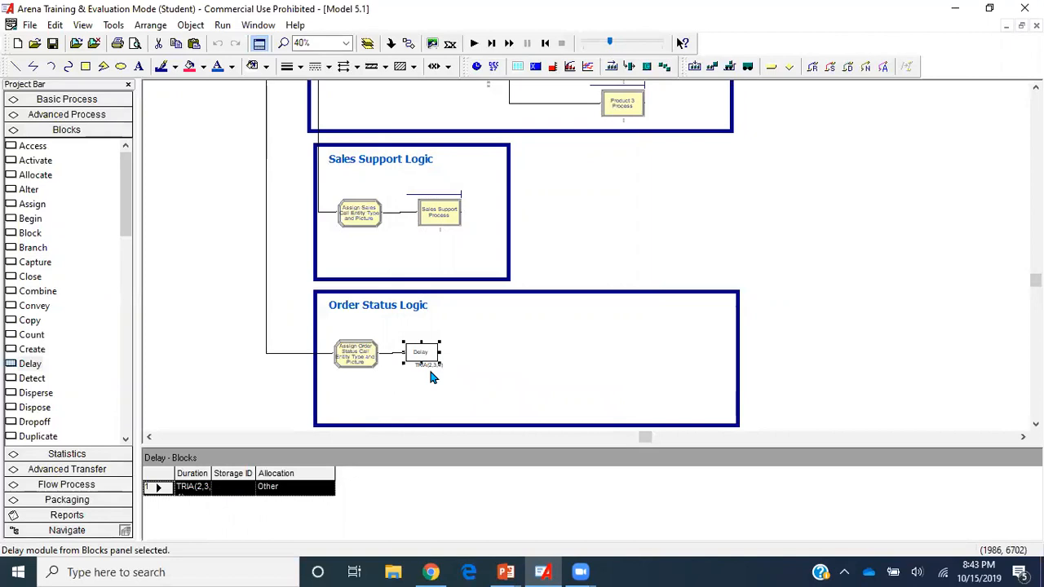
{"action": "left_click_drag", "start_coordinate": [426, 353], "coordinate": [425, 354]}
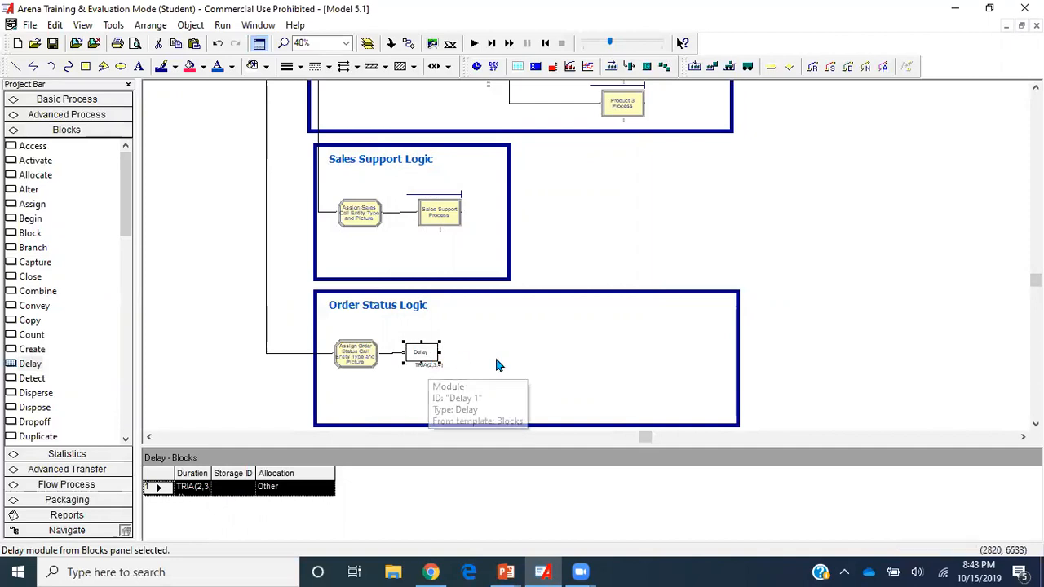
Add a Decide module connected after the Delay block in the Order Status Logic frame
{"action": "left_click", "coordinate": [79, 98]}
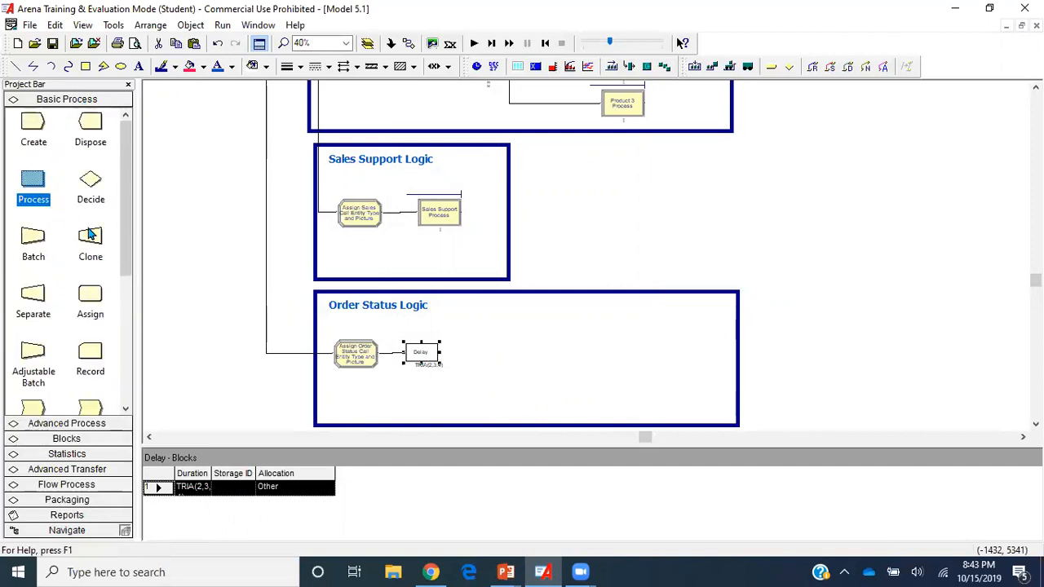
{"action": "left_click_drag", "start_coordinate": [95, 186], "coordinate": [478, 362]}
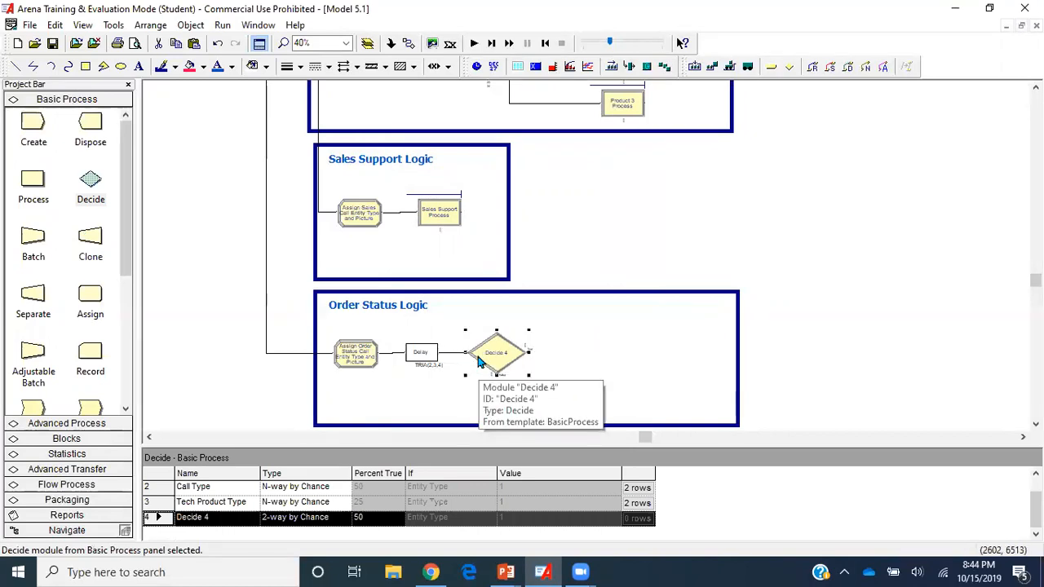
{"action": "left_click_drag", "start_coordinate": [426, 356], "coordinate": [434, 352]}
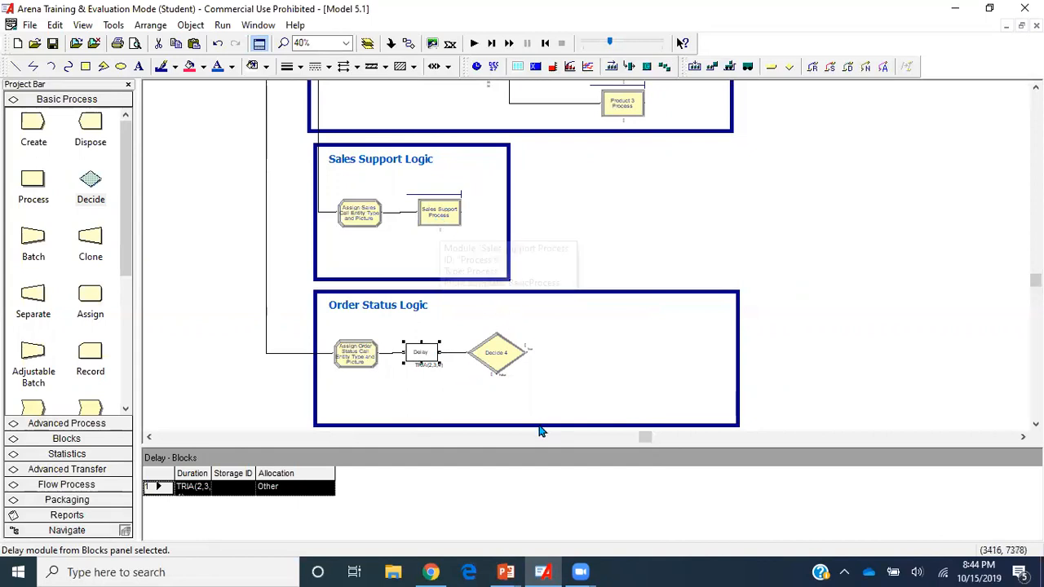
Set the percent true of the new 2-way by Chance Decide module to 85
{"action": "left_click", "coordinate": [505, 365]}
{"action": "double_click", "coordinate": [506, 365]}
{"action": "double_click", "coordinate": [428, 263]}
{"action": "type", "text": "85"}
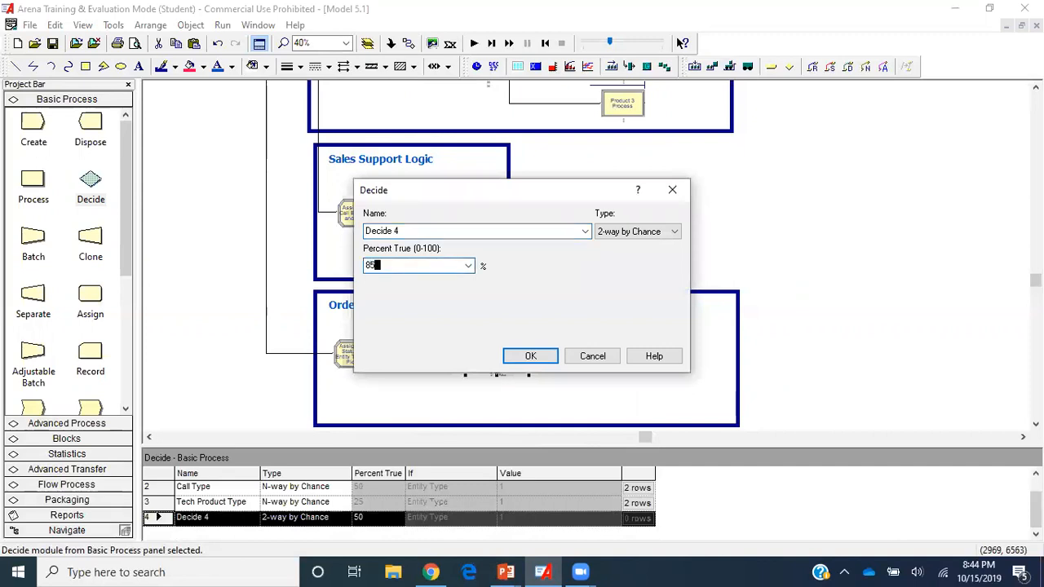
{"action": "key", "text": "Return"}
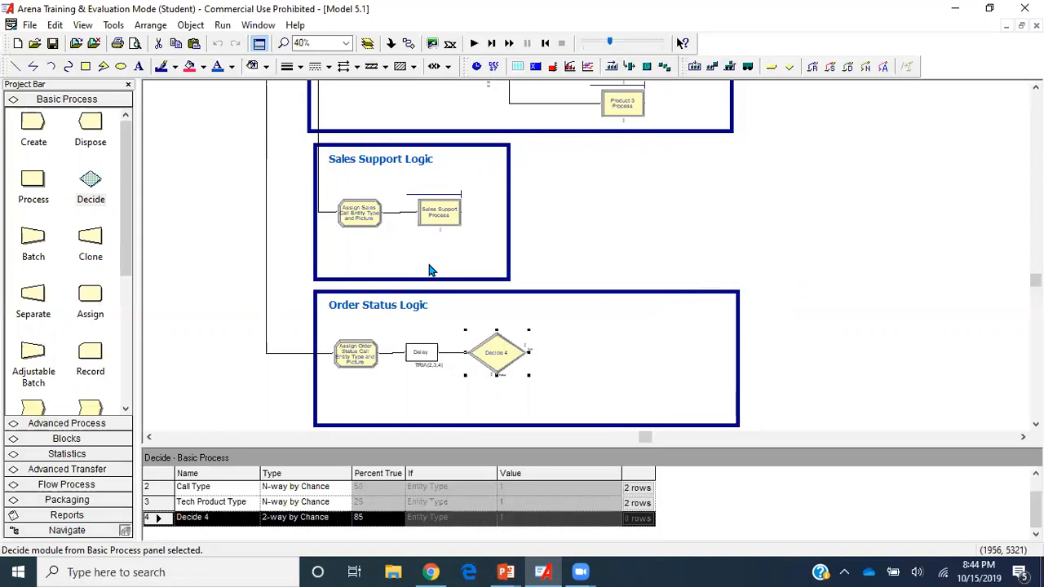
Rename the order status Decide module "No Sales Support Required"
{"action": "double_click", "coordinate": [501, 356]}
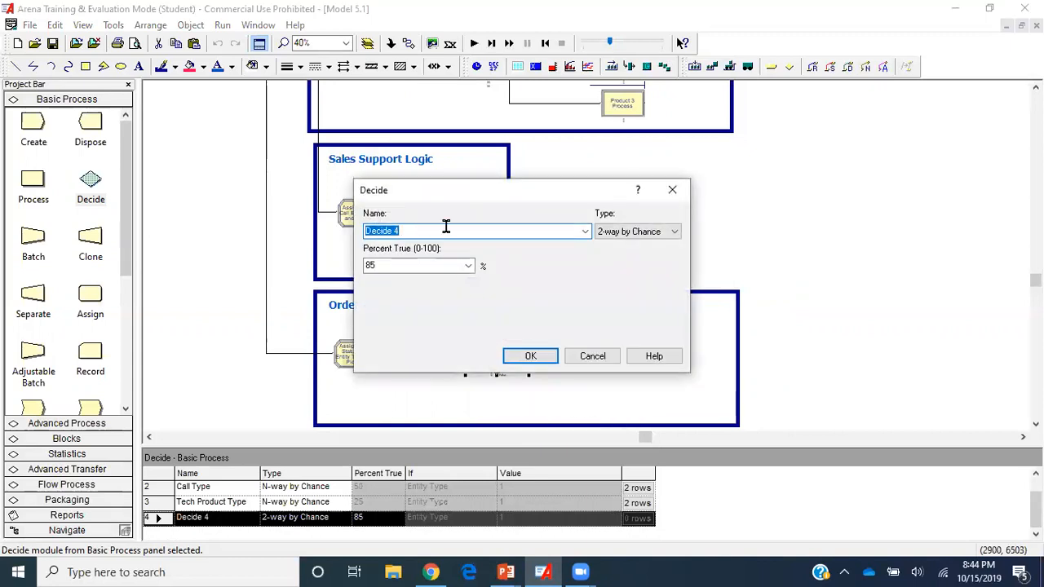
{"action": "type", "text": "No Sales Support Required"}
{"action": "key", "text": "Return"}
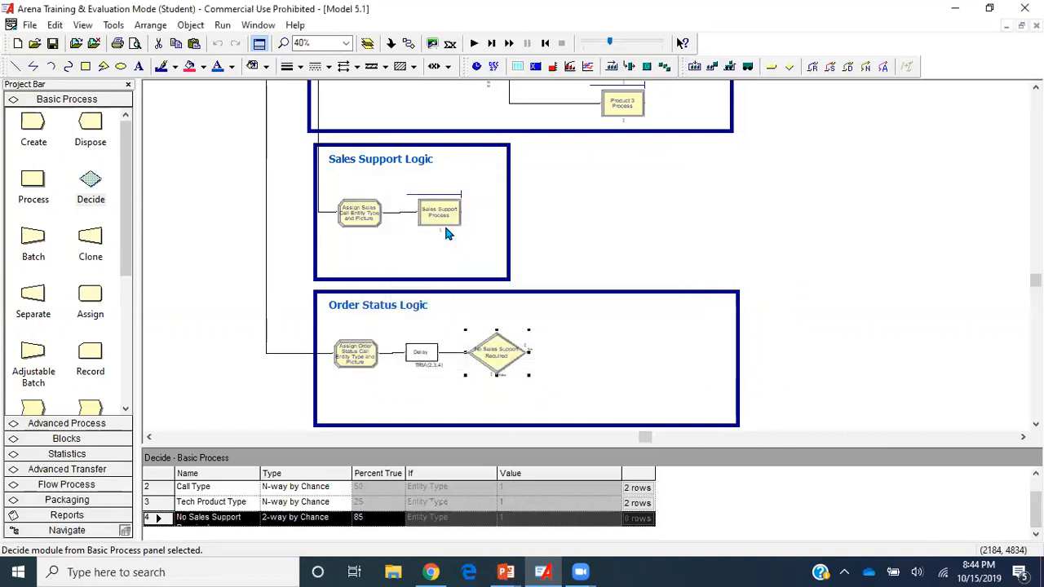
{"action": "left_click", "coordinate": [494, 399]}
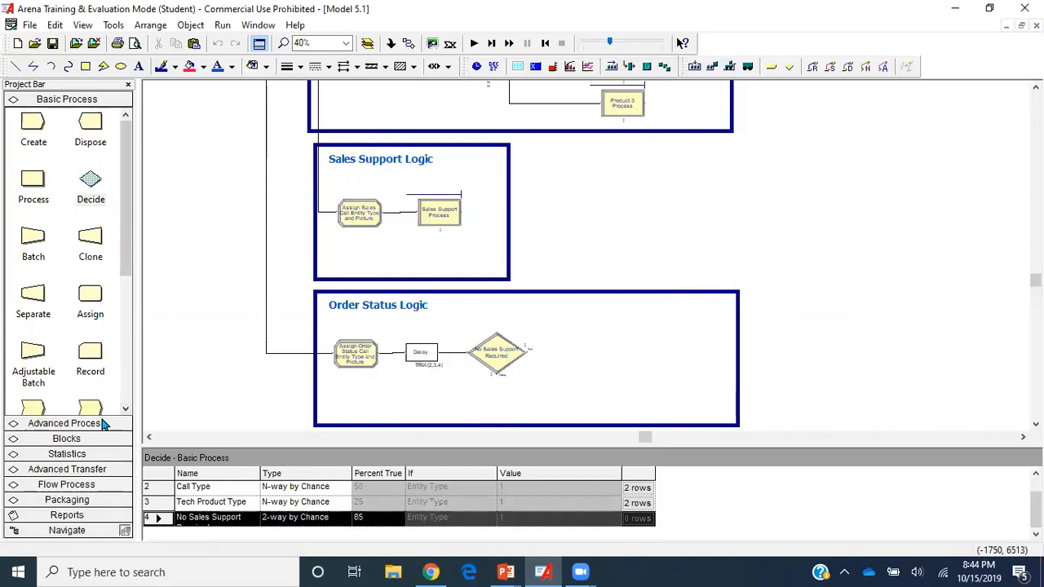
Add a Seize module below the No Sales Support Required Decide module in the Order Status Logic frame
{"action": "left_click", "coordinate": [66, 423]}
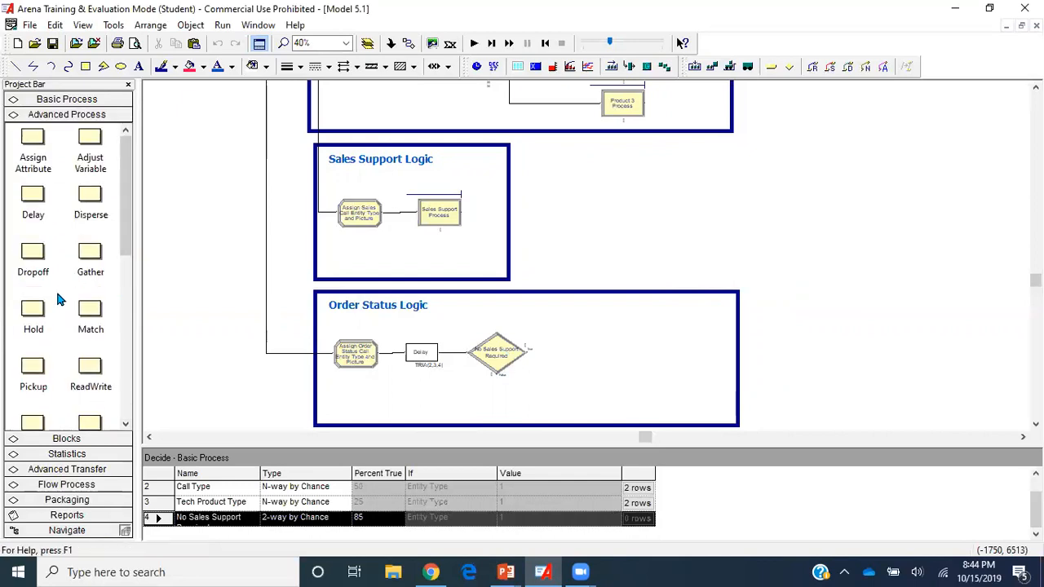
{"action": "scroll", "coordinate": [49, 367], "scroll_direction": "down", "scroll_amount": 3}
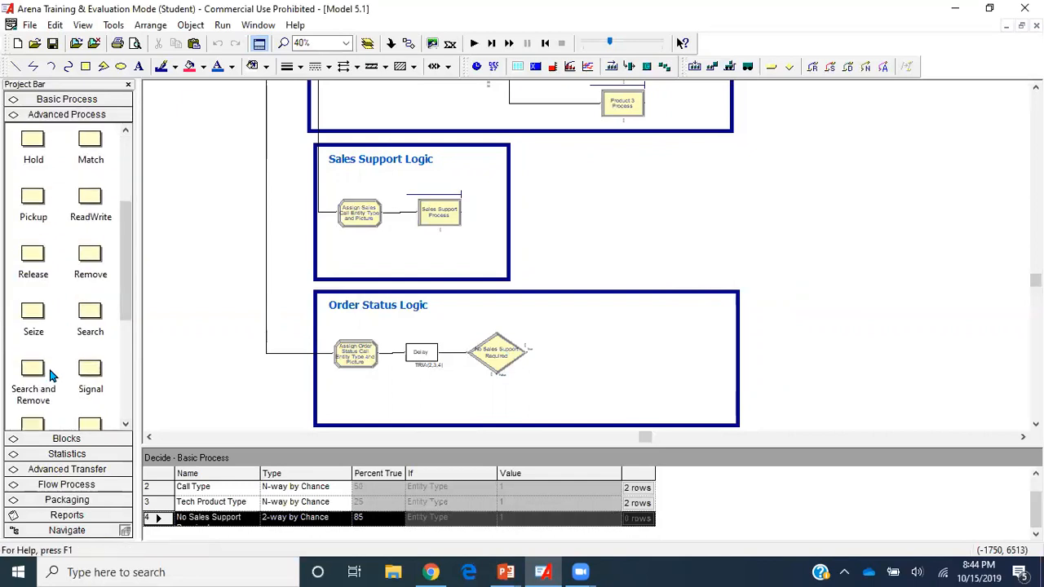
{"action": "left_click_drag", "start_coordinate": [45, 325], "coordinate": [523, 408]}
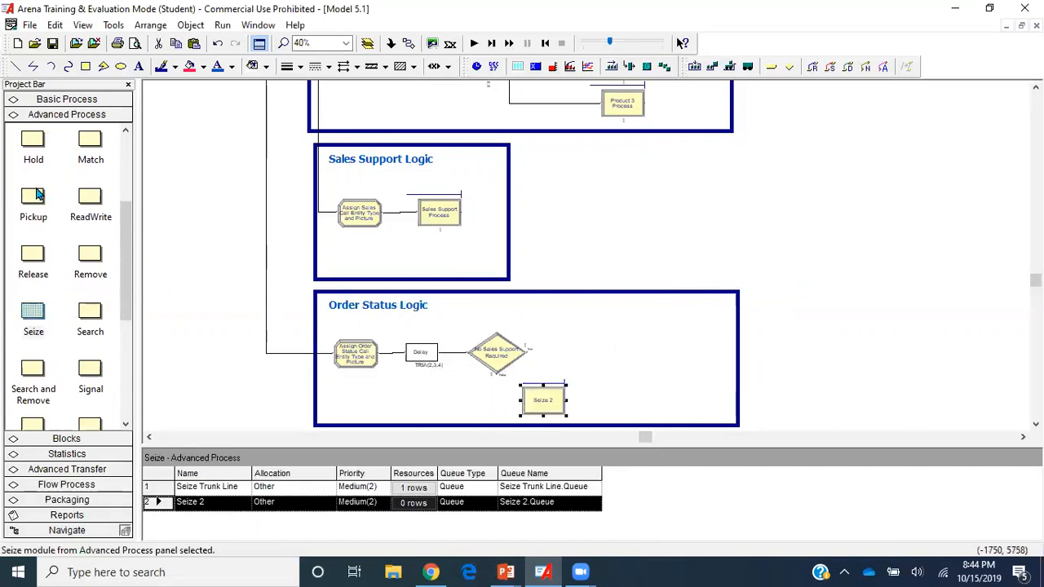
Add Advanced Process Delay and Release modules in sequence after the new Seize module in the Order Status Logic frame
{"action": "scroll", "coordinate": [36, 191], "scroll_direction": "up", "scroll_amount": 3}
{"action": "left_click_drag", "start_coordinate": [36, 191], "coordinate": [592, 409]}
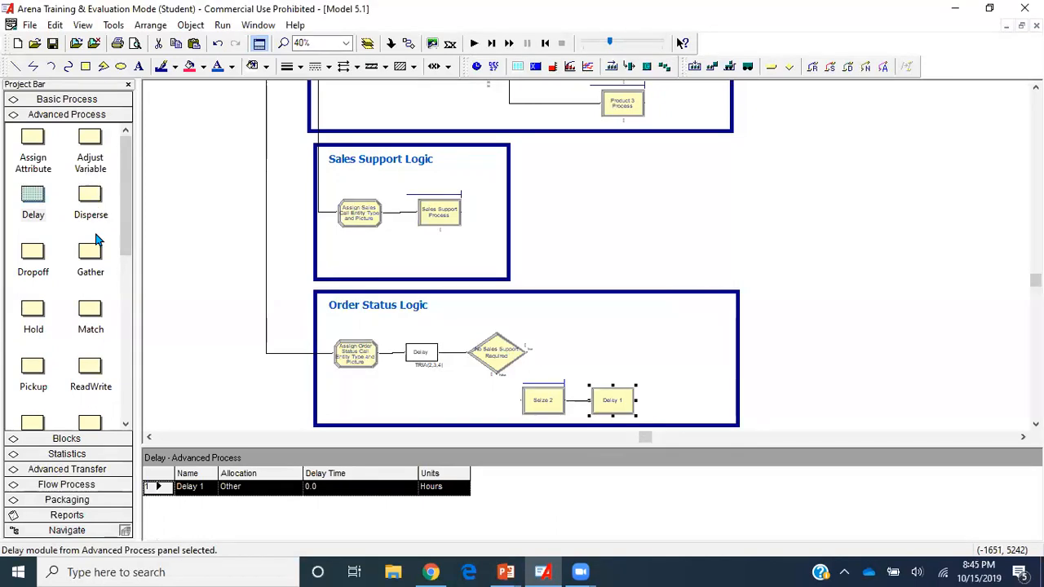
{"action": "scroll", "coordinate": [49, 355], "scroll_direction": "down", "scroll_amount": 5}
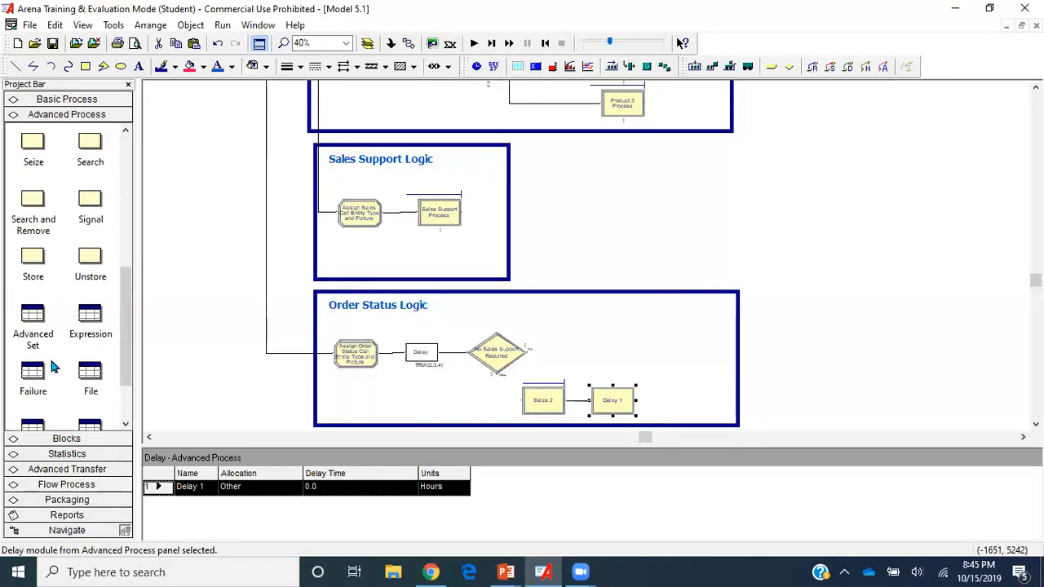
{"action": "scroll", "coordinate": [40, 179], "scroll_direction": "up", "scroll_amount": 3}
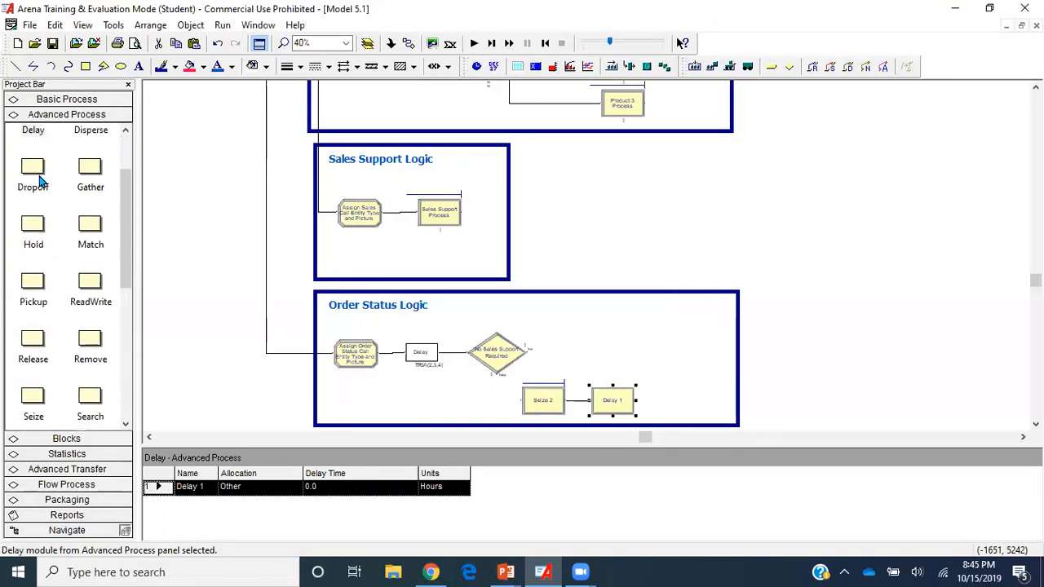
{"action": "left_click_drag", "start_coordinate": [33, 347], "coordinate": [657, 408]}
{"action": "left_click", "coordinate": [888, 315]}
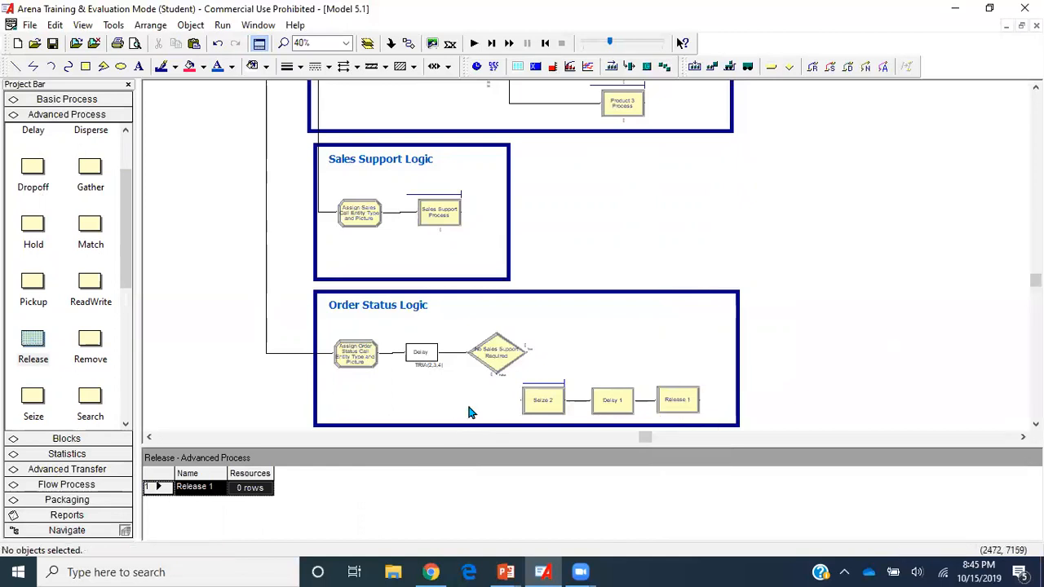
Add an Assign module before the new Seize module and connect the Decide module's False exit to it
{"action": "left_click", "coordinate": [72, 100]}
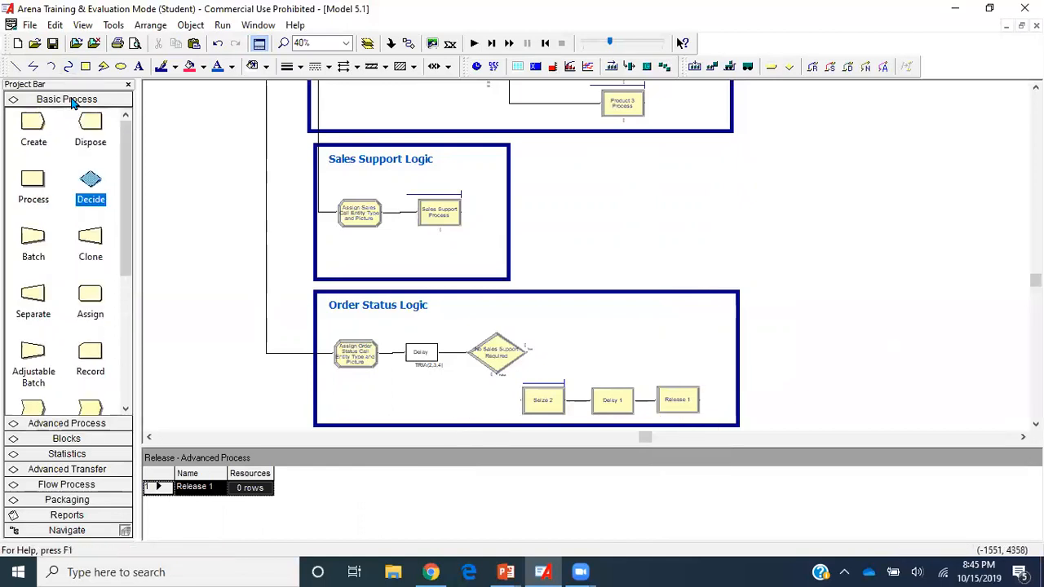
{"action": "left_click_drag", "start_coordinate": [90, 295], "coordinate": [468, 408]}
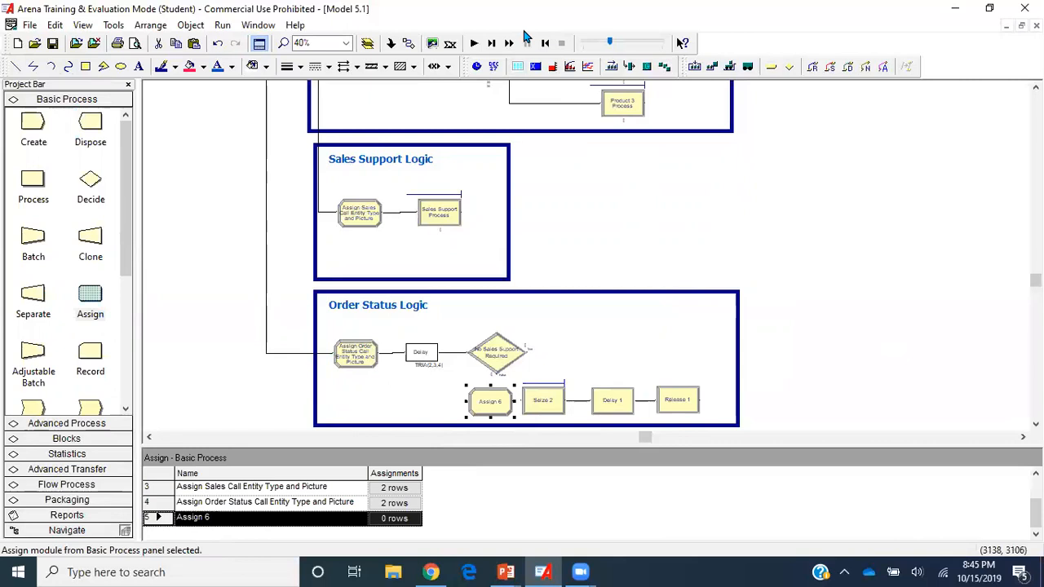
{"action": "left_click", "coordinate": [425, 65]}
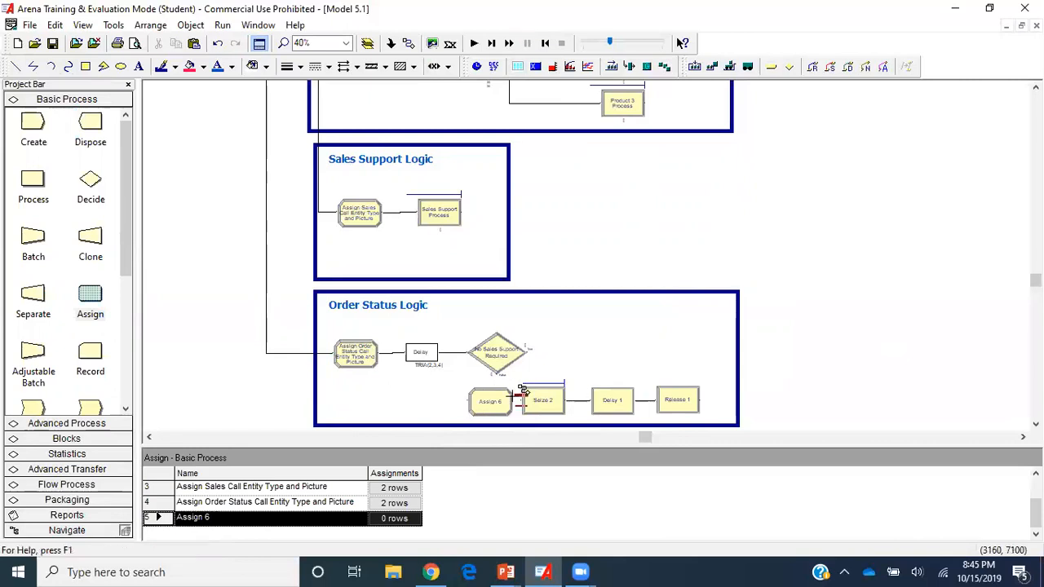
{"action": "left_click", "coordinate": [495, 374]}
{"action": "left_click", "coordinate": [470, 400]}
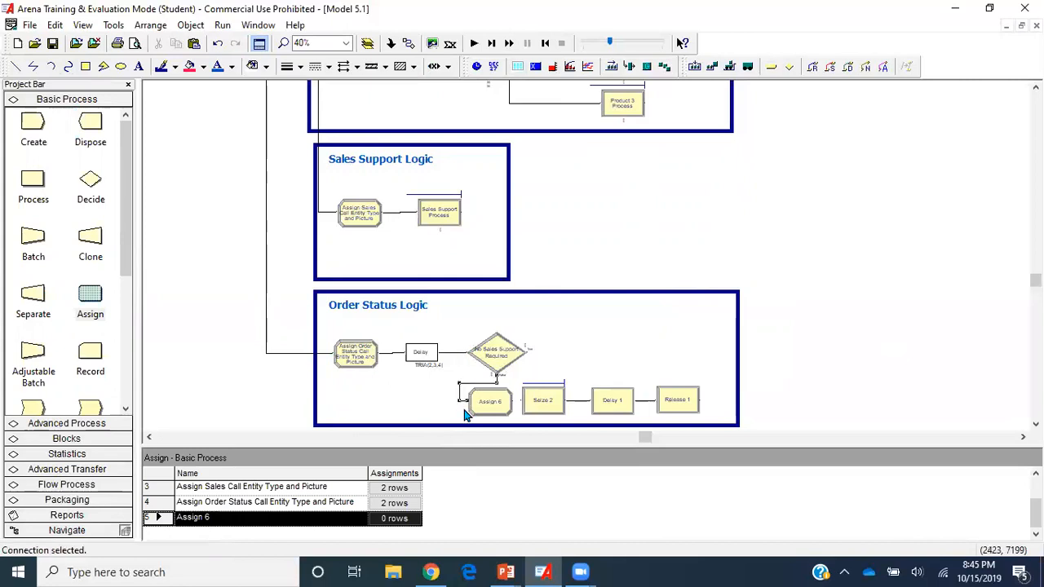
Connect the new Assign module to the Seize module and shift the Seize module slightly away from it
{"action": "left_click", "coordinate": [392, 43]}
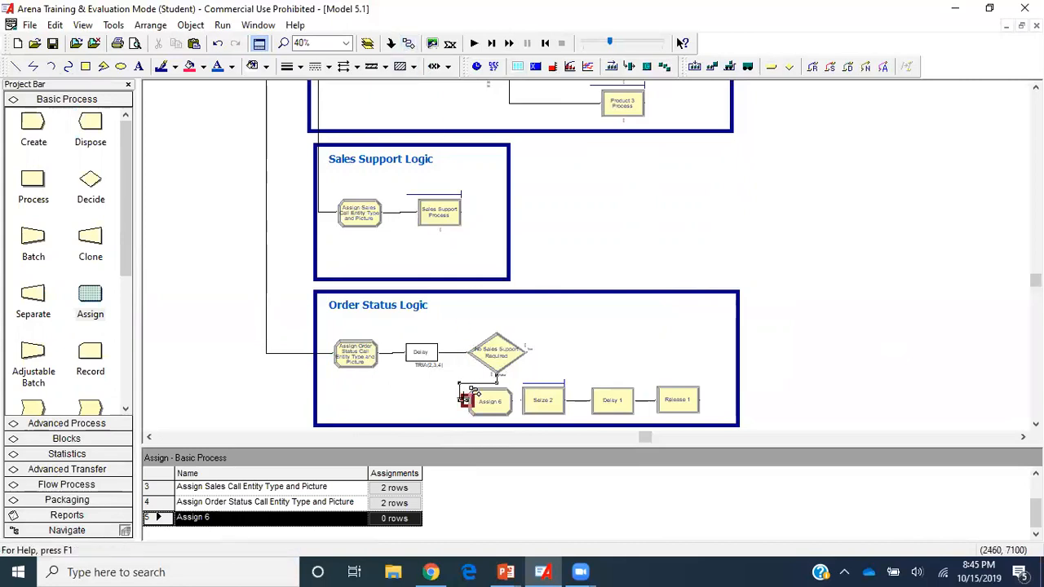
{"action": "left_click", "coordinate": [513, 400]}
{"action": "left_click", "coordinate": [523, 400]}
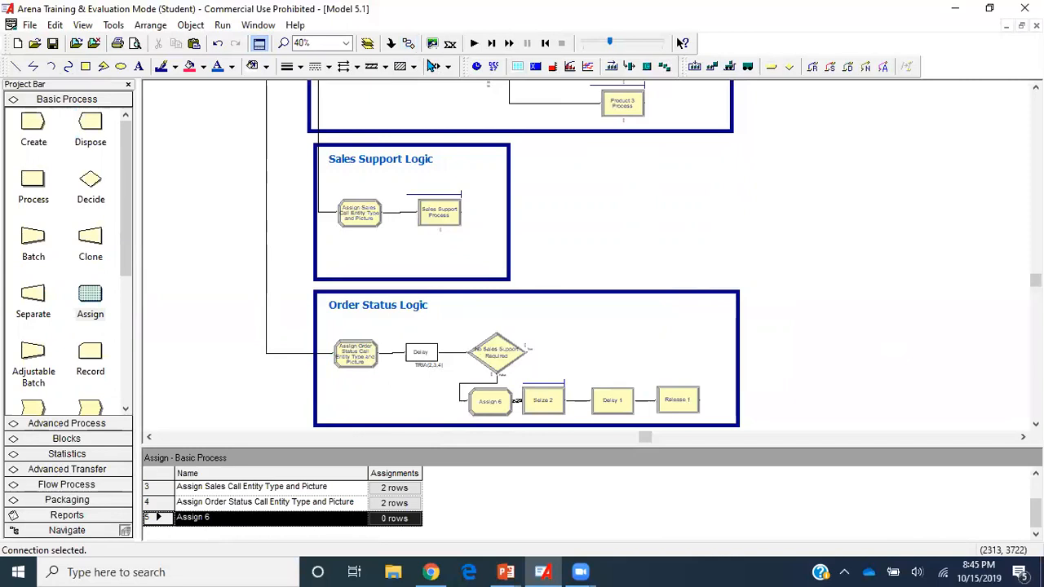
{"action": "left_click", "coordinate": [764, 397]}
{"action": "left_click", "coordinate": [556, 415]}
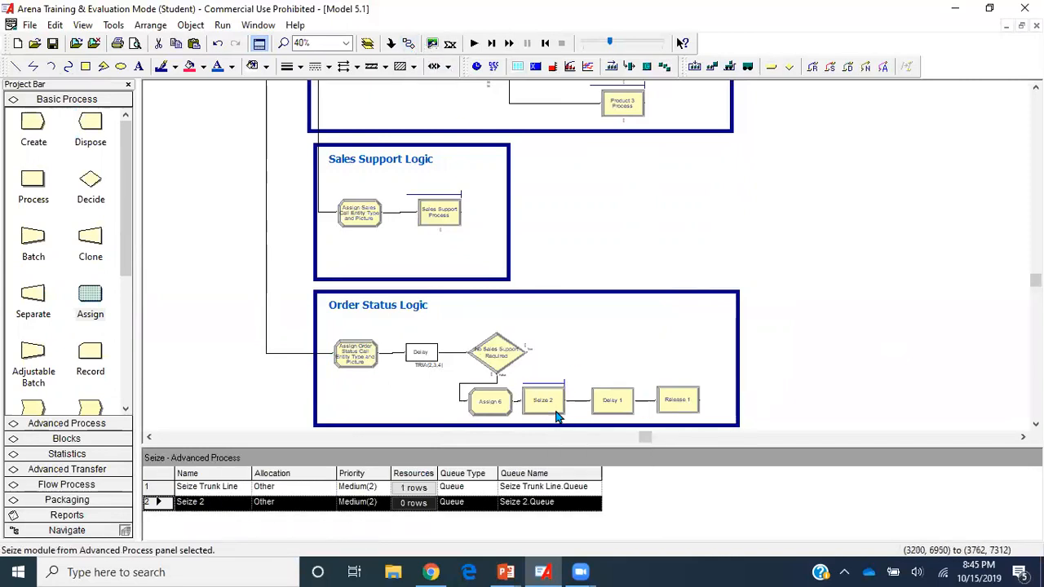
Rename the new Assign module "Assign Priority for Order Status Call"
{"action": "left_click", "coordinate": [494, 408]}
{"action": "double_click", "coordinate": [493, 408]}
{"action": "left_click", "coordinate": [438, 232]}
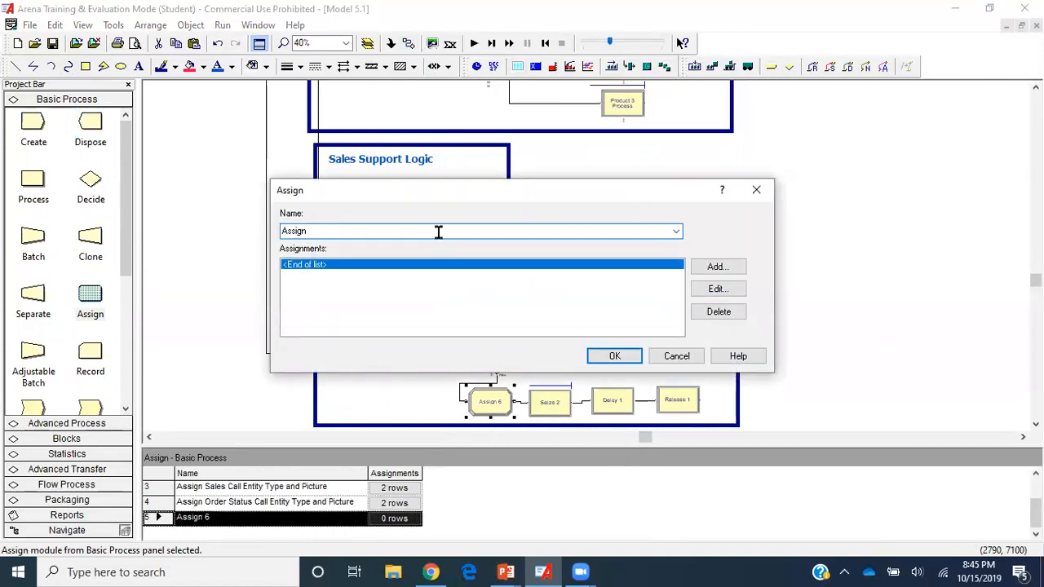
{"action": "type", "text": "Priority for S"}
{"action": "key", "text": "Return"}
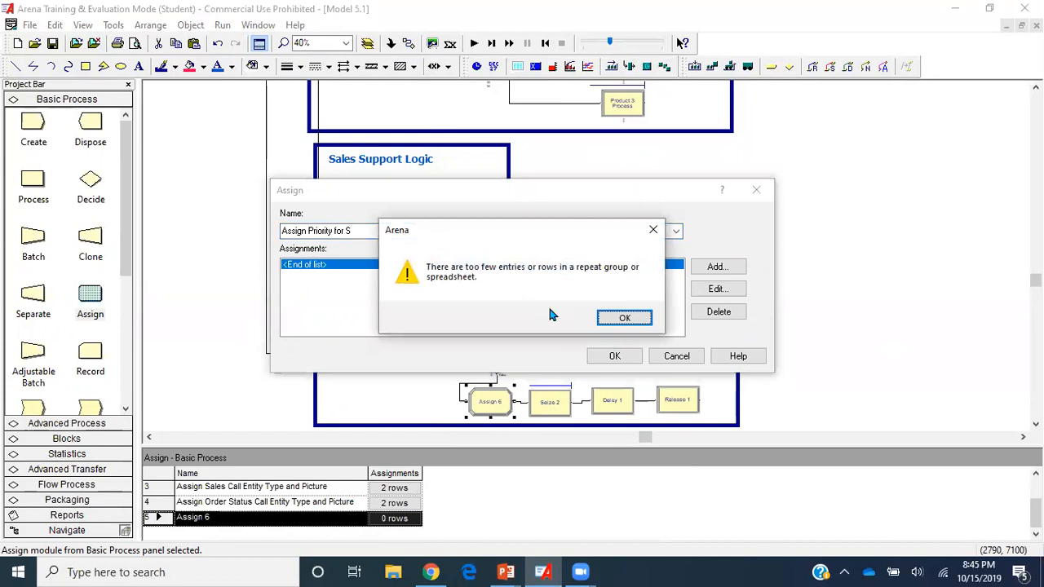
{"action": "left_click", "coordinate": [623, 318]}
{"action": "triple_click", "coordinate": [445, 231]}
{"action": "key", "text": "BackSpace"}
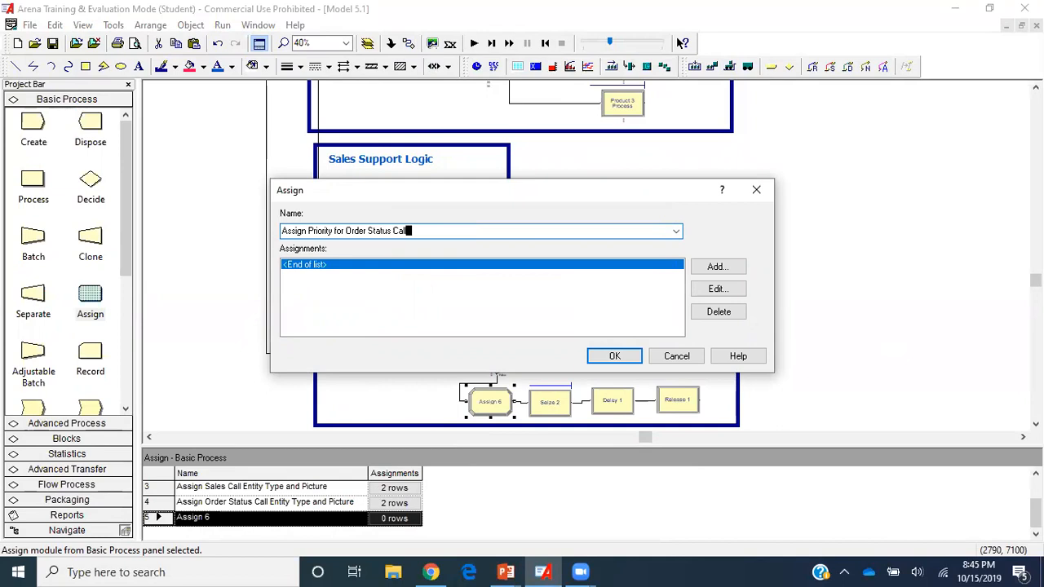
Add an Attribute assignment to the priority Assign module that sets myPriorityinSalesQueue to 2
{"action": "left_click", "coordinate": [716, 267]}
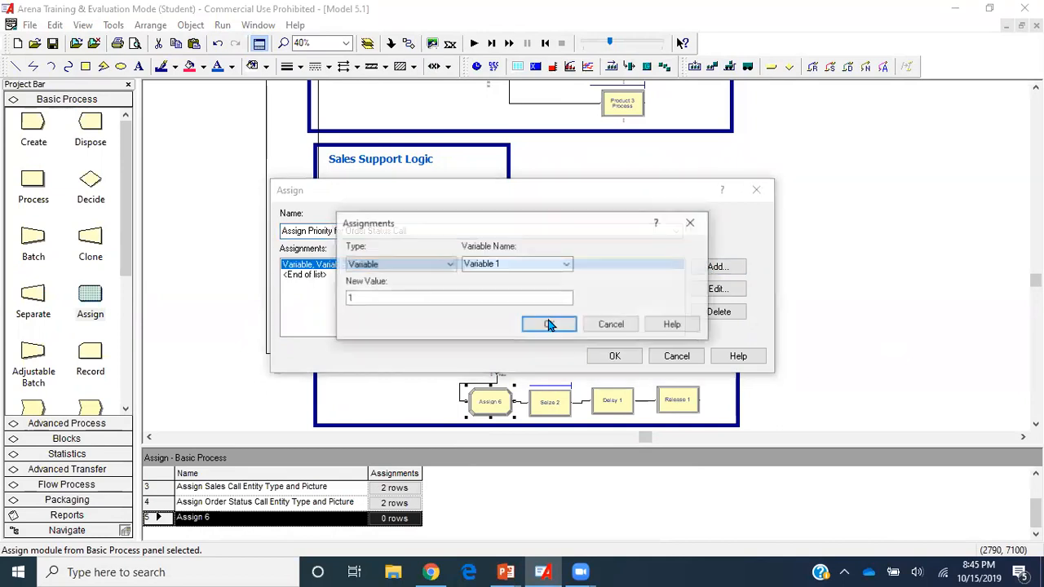
{"action": "left_click", "coordinate": [433, 271]}
{"action": "left_click", "coordinate": [386, 306]}
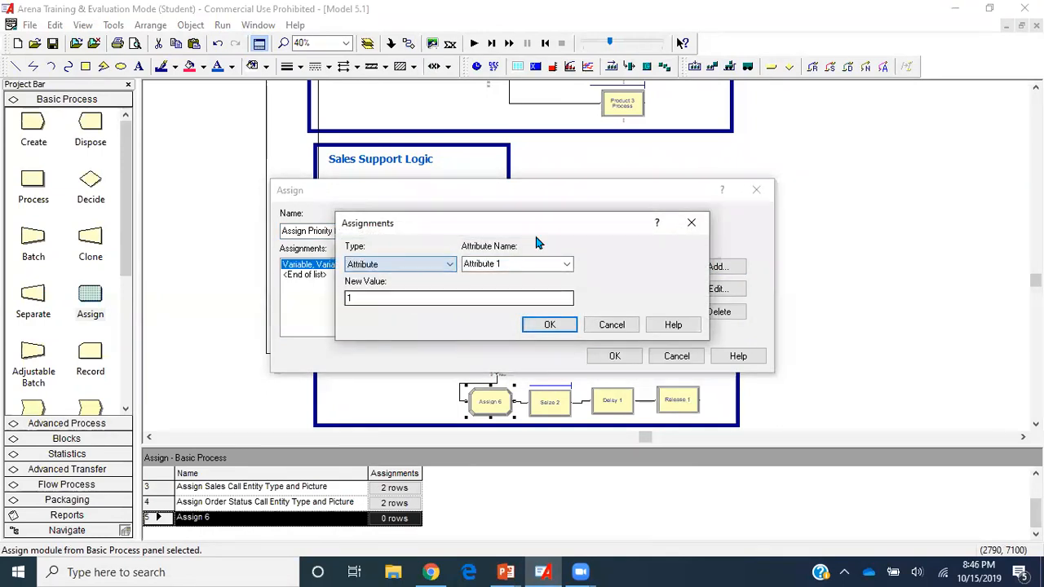
{"action": "left_click", "coordinate": [569, 265]}
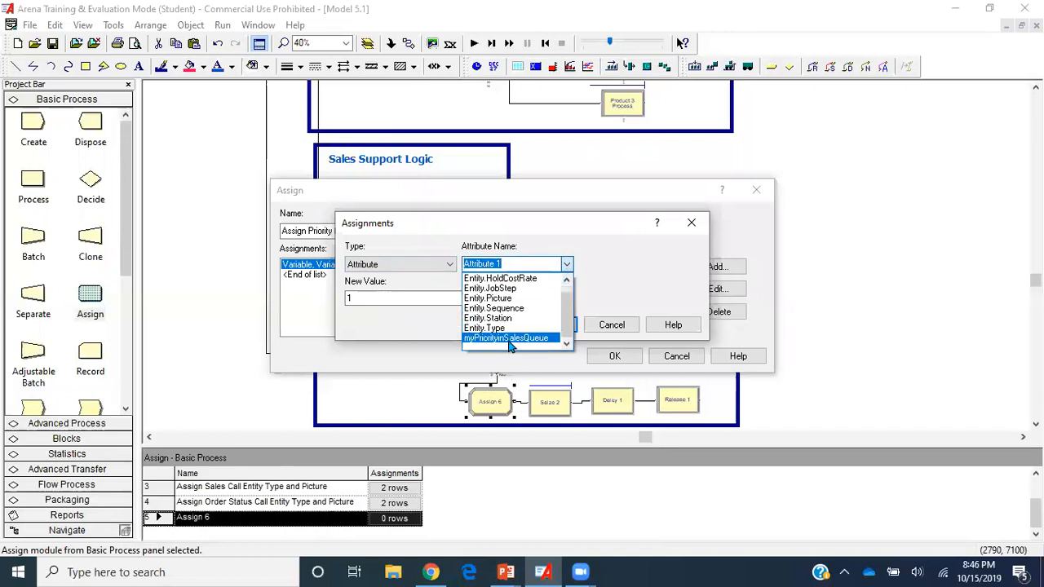
{"action": "left_click", "coordinate": [509, 345]}
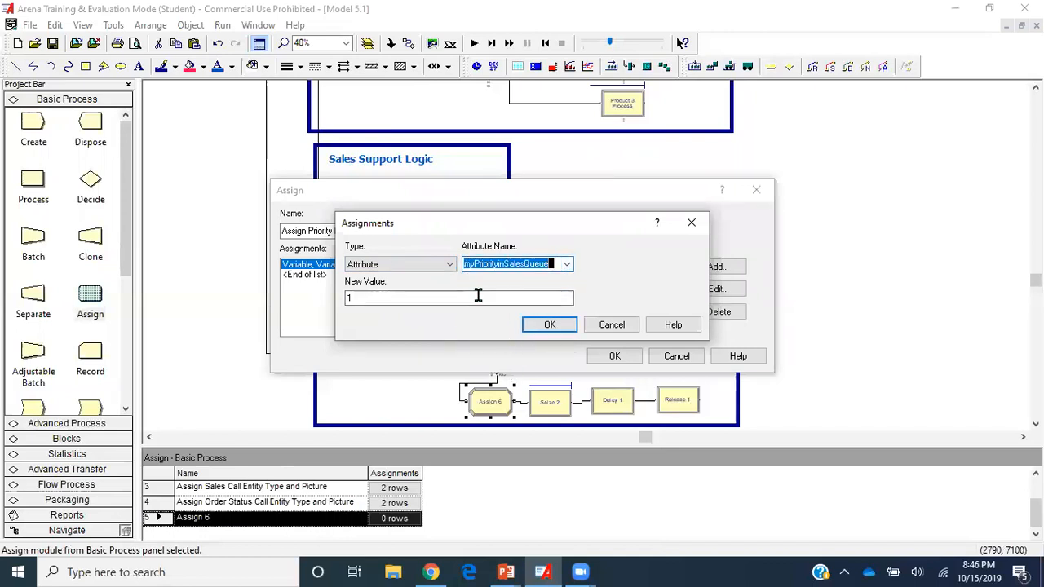
{"action": "key", "text": "Tab"}
{"action": "type", "text": "2"}
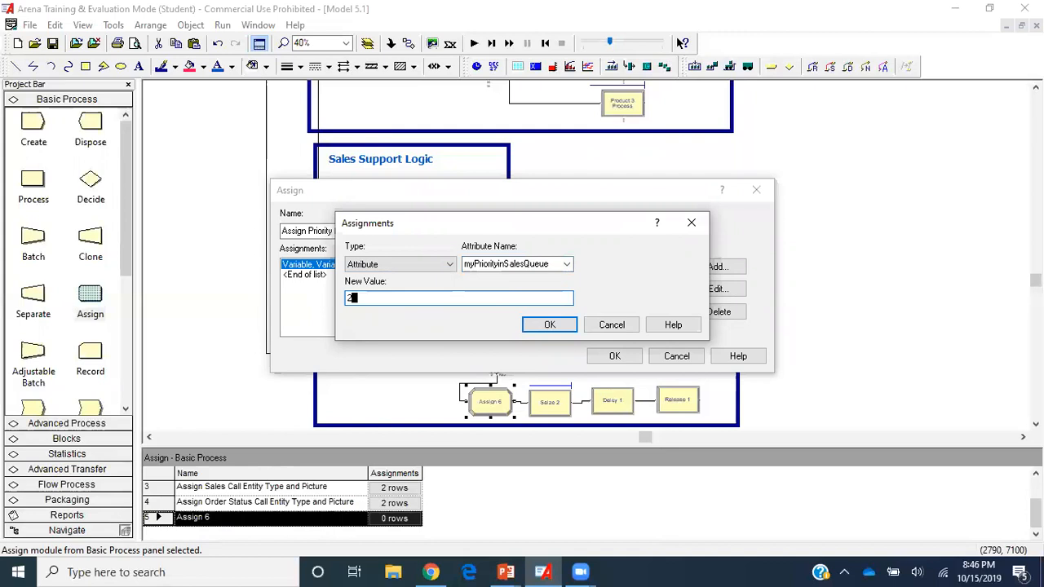
{"action": "left_click", "coordinate": [550, 325]}
{"action": "left_click", "coordinate": [612, 356]}
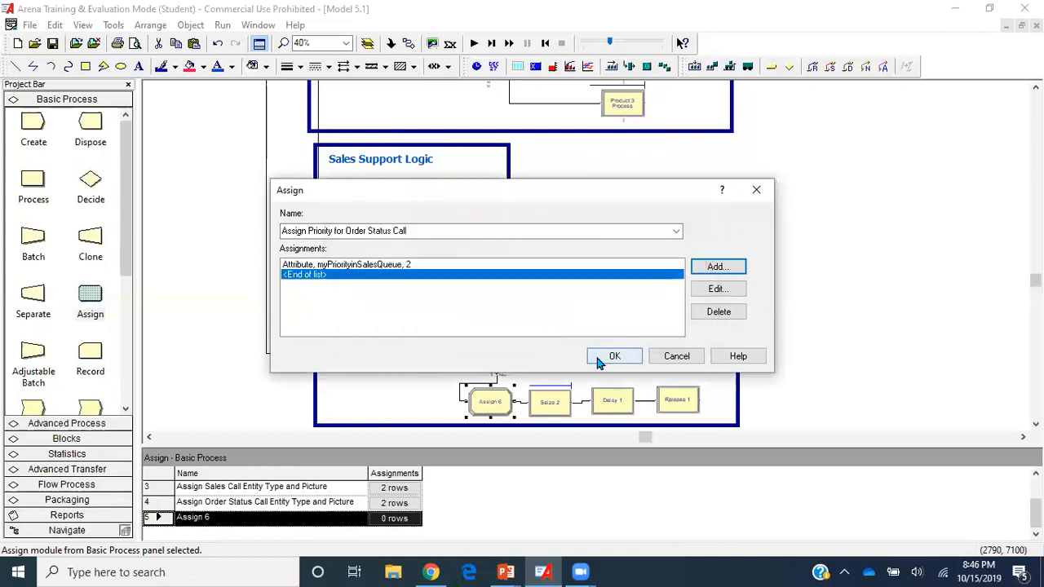
Align and space the Seize, Delay and Release modules evenly in a row after the priority Assign module
{"action": "left_click", "coordinate": [560, 403]}
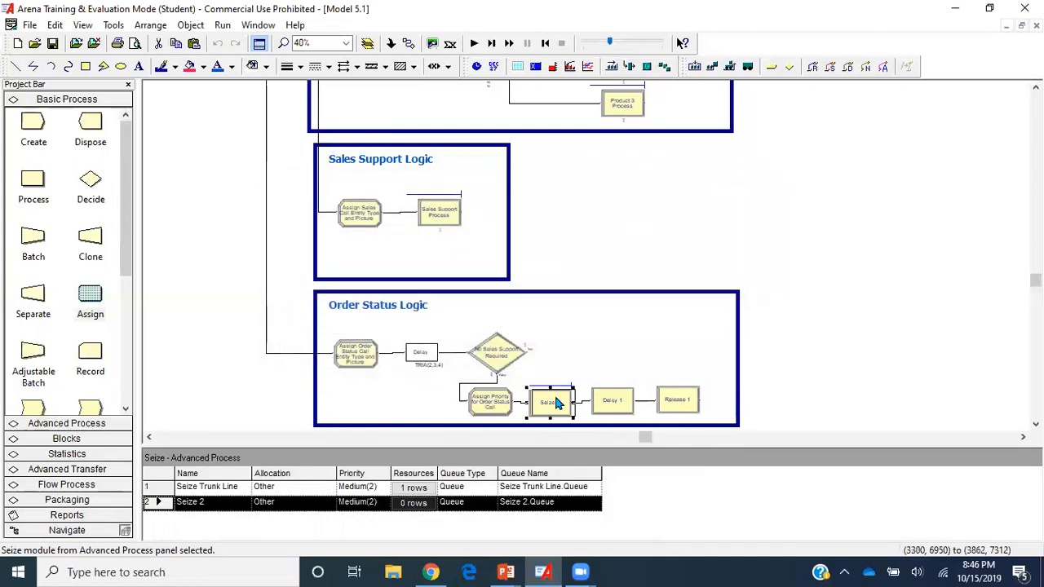
{"action": "left_click", "coordinate": [595, 403]}
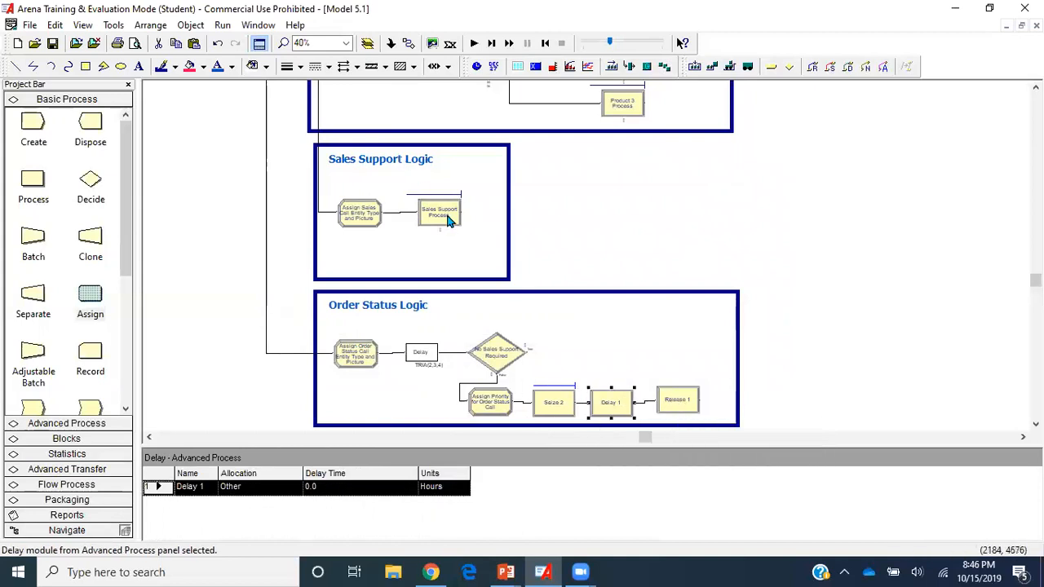
{"action": "left_click", "coordinate": [678, 407]}
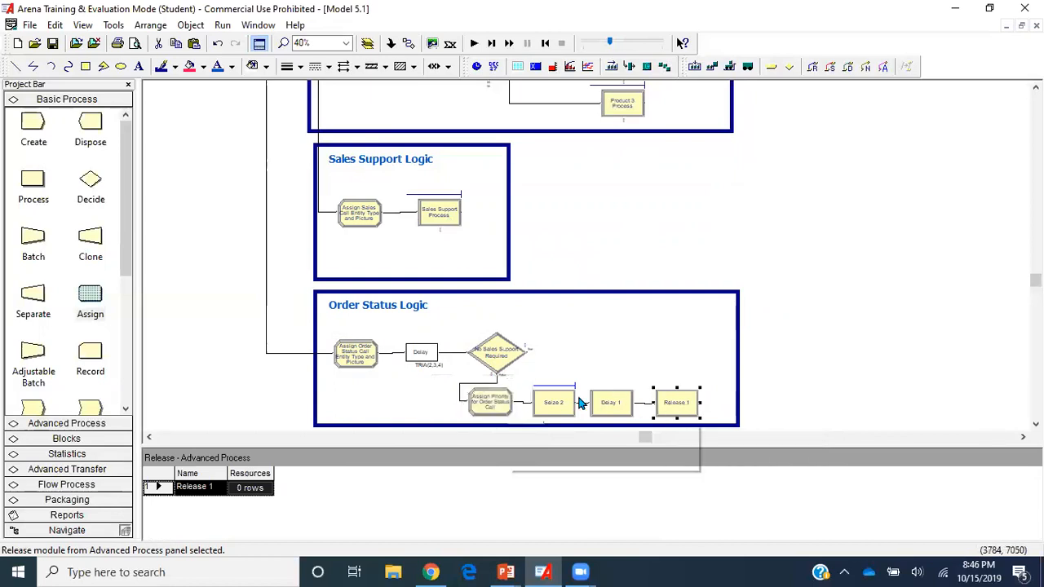
Rename the order status Seize module "Seize Sales Support for Order Status"
{"action": "double_click", "coordinate": [546, 408]}
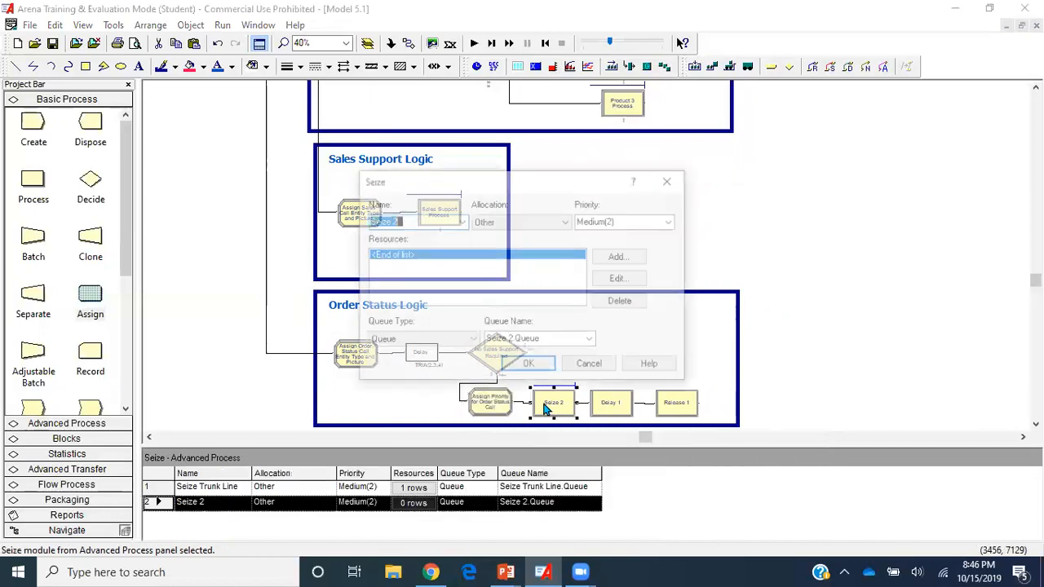
{"action": "left_click", "coordinate": [416, 221]}
{"action": "key", "text": "BackSpace"}
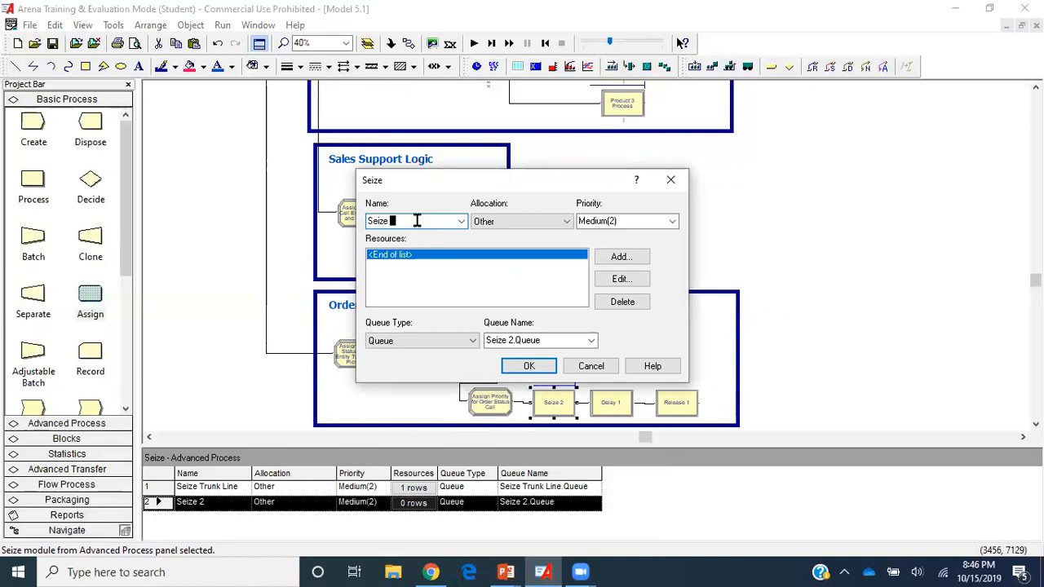
{"action": "type", "text": "Sales Su"}
{"action": "type", "text": "pport for O"}
{"action": "type", "text": "rder Status"}
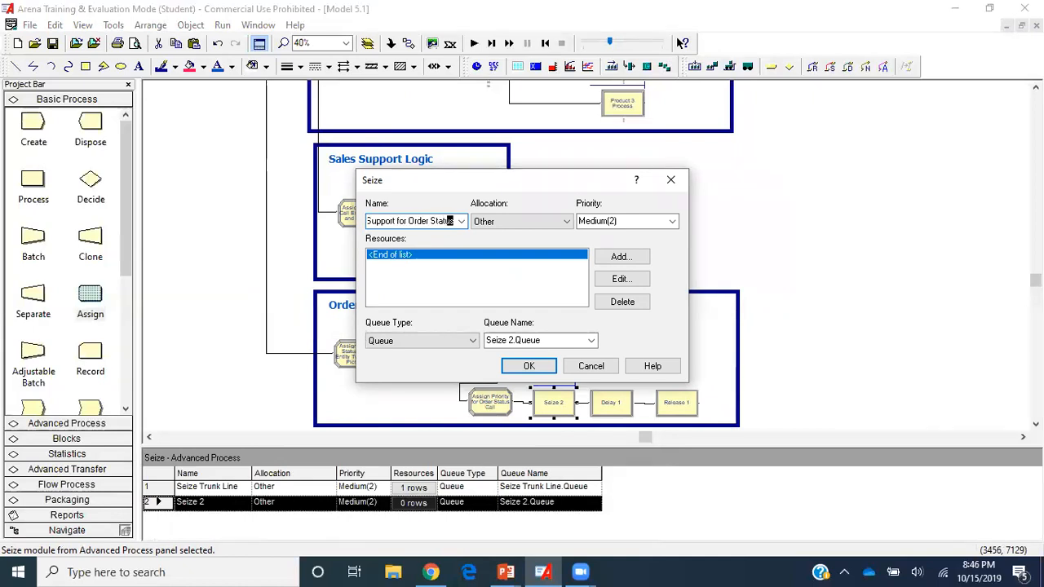
Add the Sales resource to the resources seized by the order status Seize module
{"action": "left_click", "coordinate": [619, 257]}
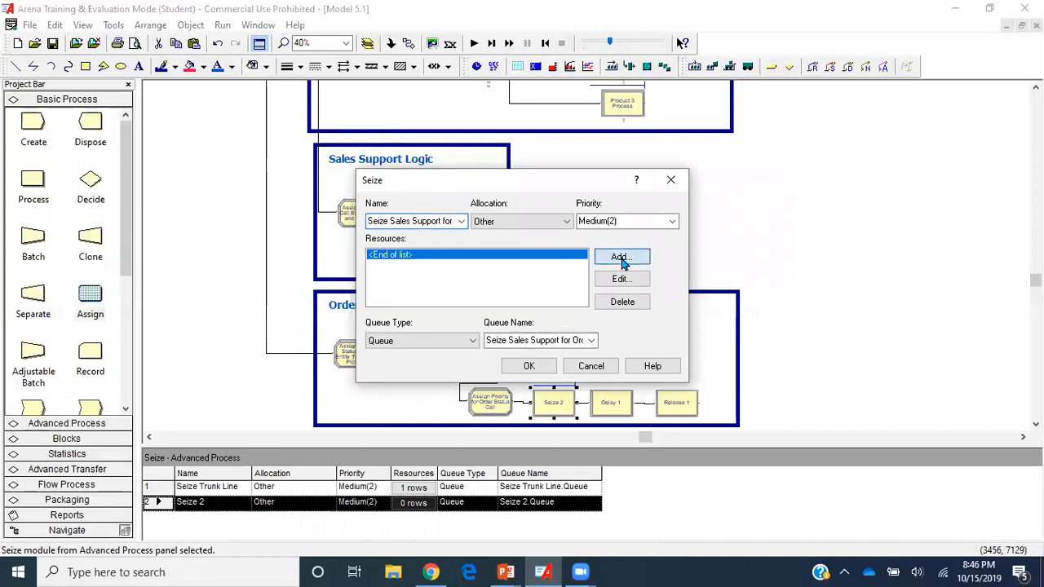
{"action": "left_click", "coordinate": [514, 264]}
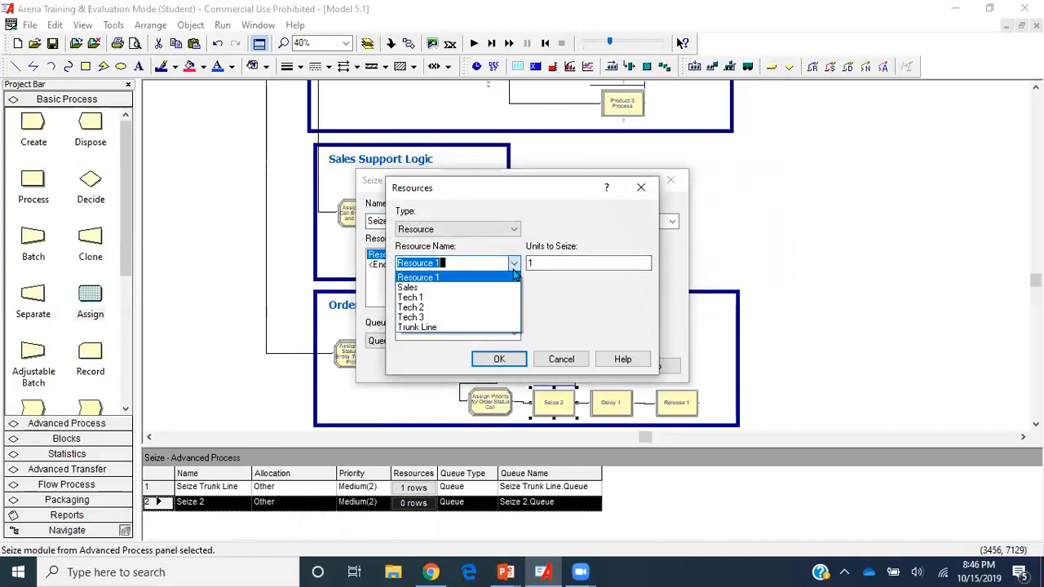
{"action": "left_click", "coordinate": [454, 288]}
{"action": "left_click", "coordinate": [497, 361]}
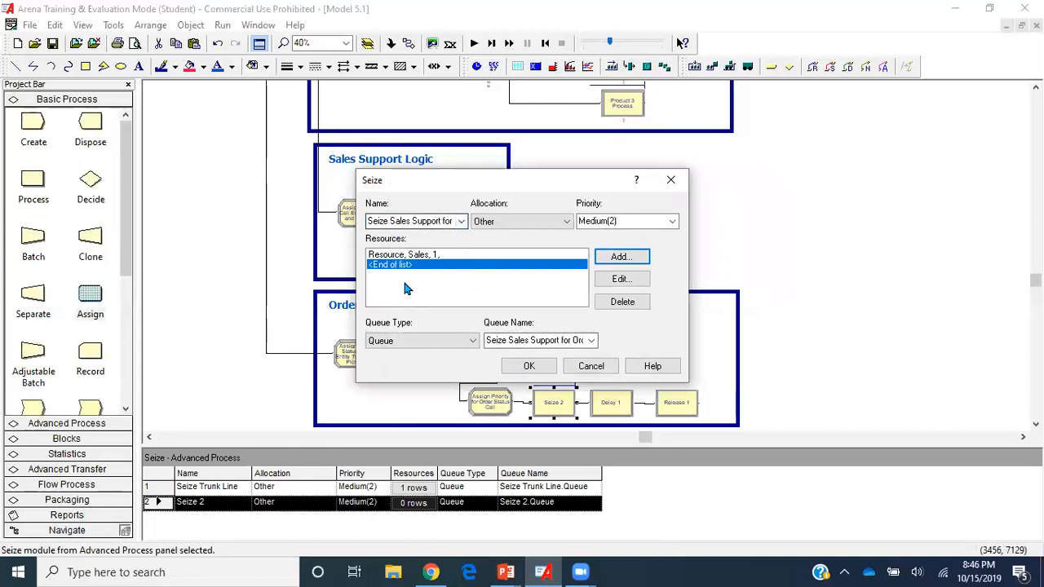
Set the order status Seize module's queue name to the shared Sales Support Process.Queue
{"action": "left_click", "coordinate": [591, 342]}
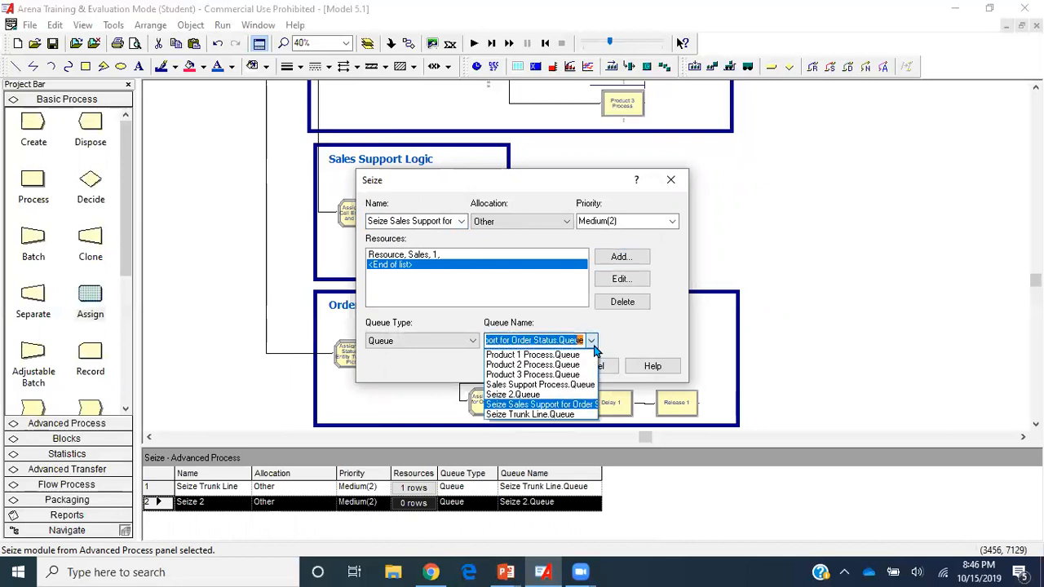
{"action": "left_click", "coordinate": [571, 385]}
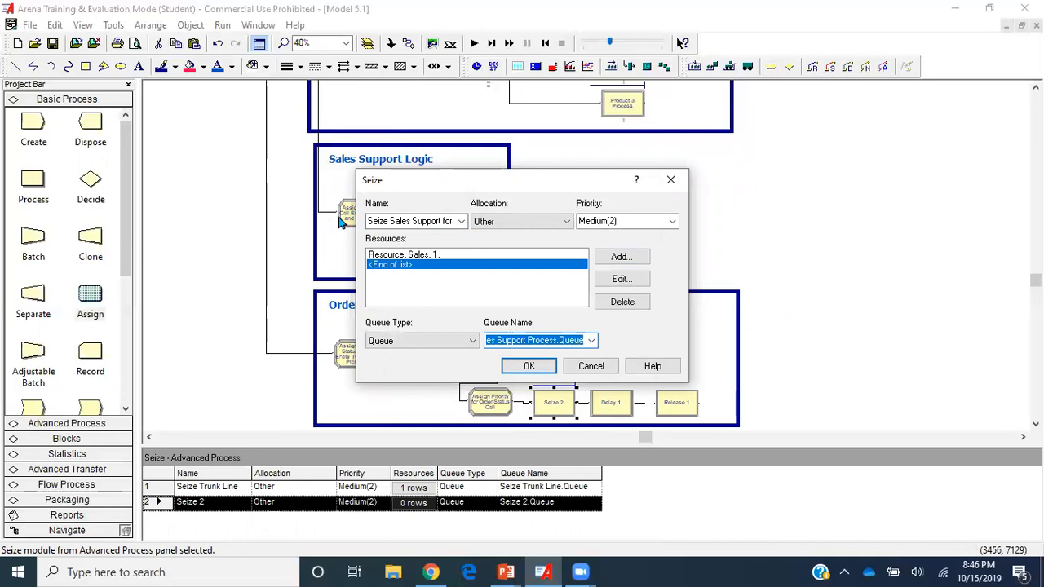
{"action": "left_click", "coordinate": [529, 366]}
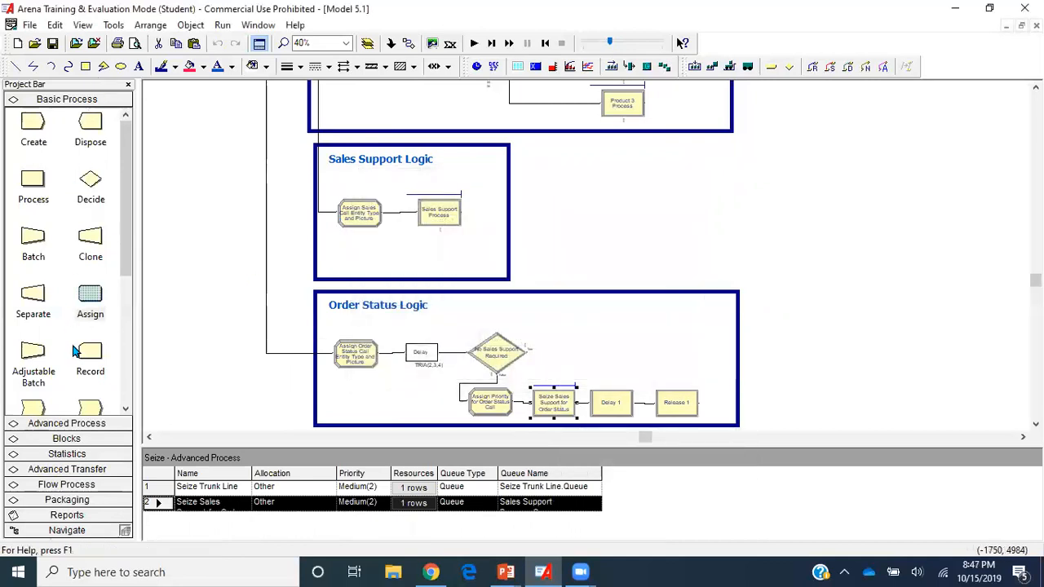
Set the Sales Support Process.Queue type to Lowest Attribute Value in the Queue data
{"action": "scroll", "coordinate": [75, 350], "scroll_direction": "down", "scroll_amount": 5}
{"action": "left_click", "coordinate": [35, 280]}
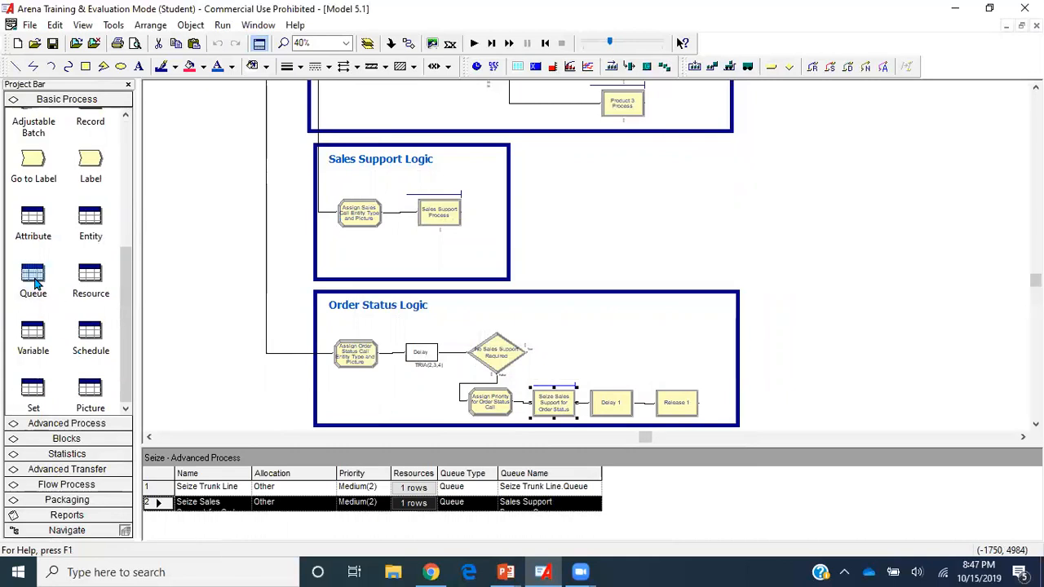
{"action": "left_click_drag", "start_coordinate": [397, 443], "coordinate": [401, 359]}
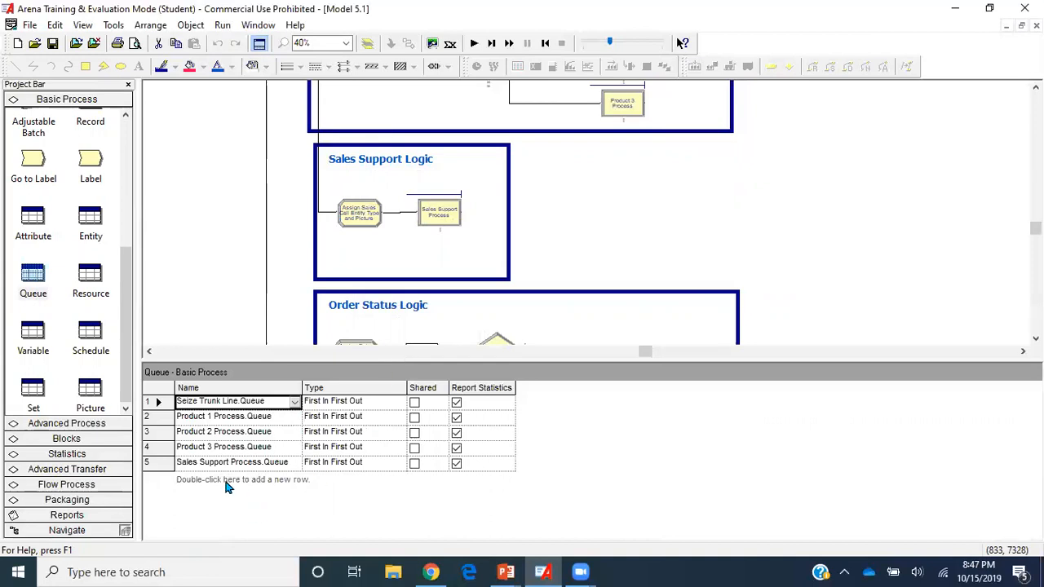
{"action": "left_click", "coordinate": [387, 463]}
{"action": "left_click", "coordinate": [399, 463]}
{"action": "left_click", "coordinate": [366, 504]}
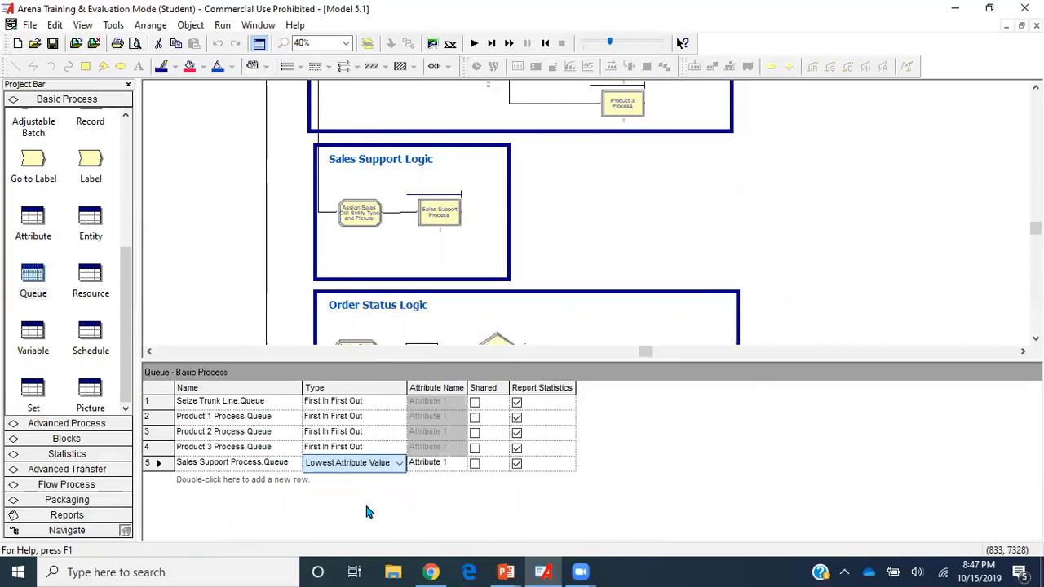
Rank the Sales Support Process.Queue by the attribute myPriorityinSalesQueue and widen the attribute name column to show the full name
{"action": "left_click", "coordinate": [454, 463]}
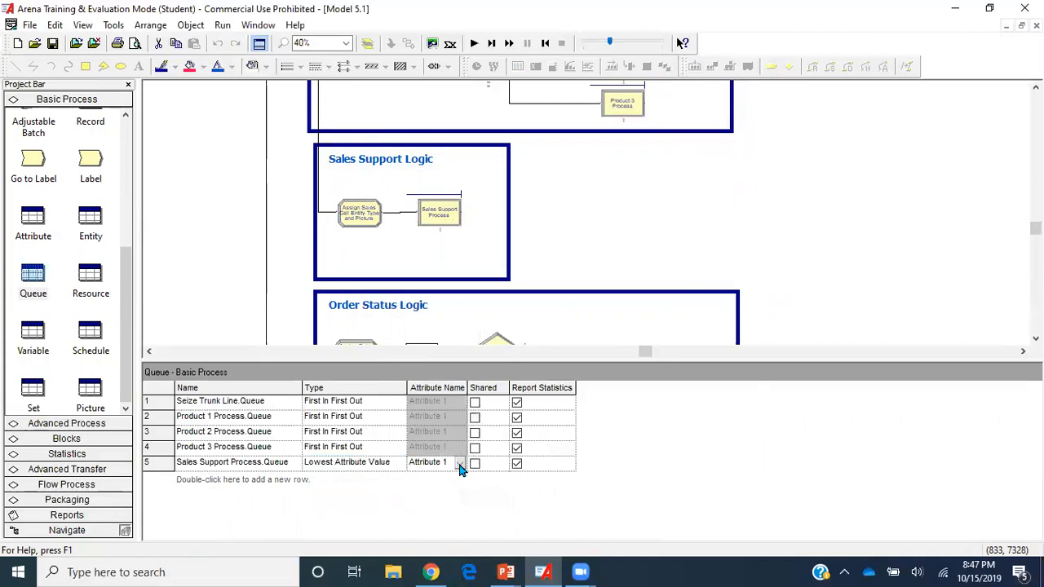
{"action": "left_click", "coordinate": [460, 463]}
{"action": "left_click_drag", "start_coordinate": [459, 489], "coordinate": [459, 551]}
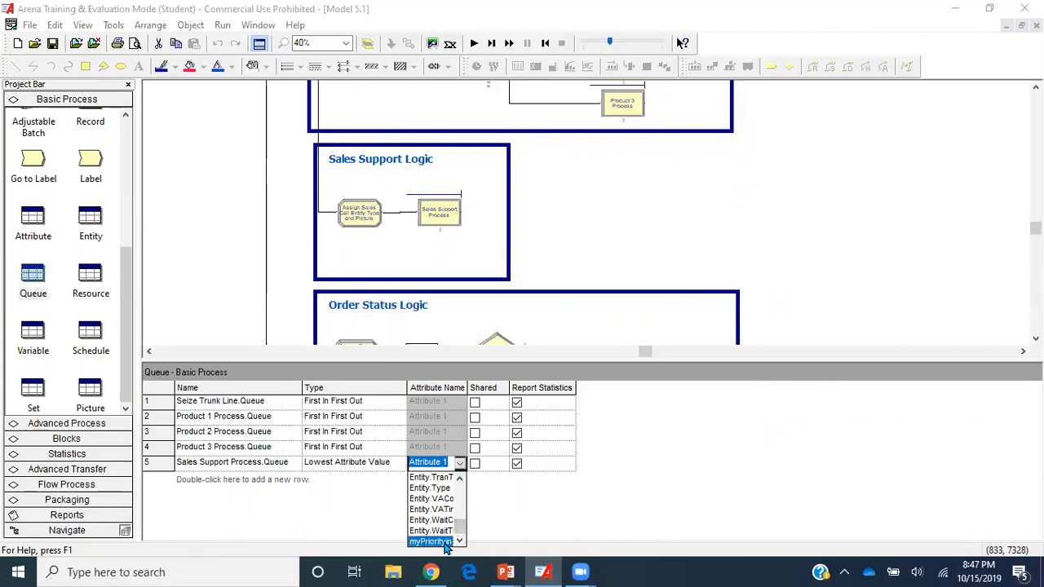
{"action": "left_click", "coordinate": [445, 541]}
{"action": "left_click_drag", "start_coordinate": [466, 385], "coordinate": [526, 386]}
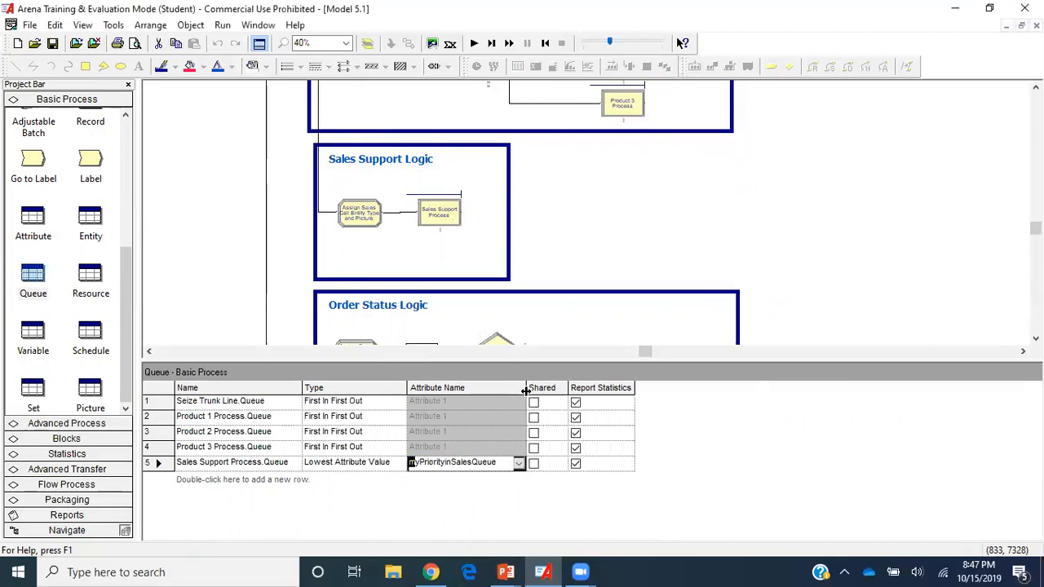
Mark the Sales Support Process.Queue as shared and shrink the queue spreadsheet to enlarge the model view
{"action": "left_click", "coordinate": [534, 465]}
{"action": "left_click", "coordinate": [533, 464]}
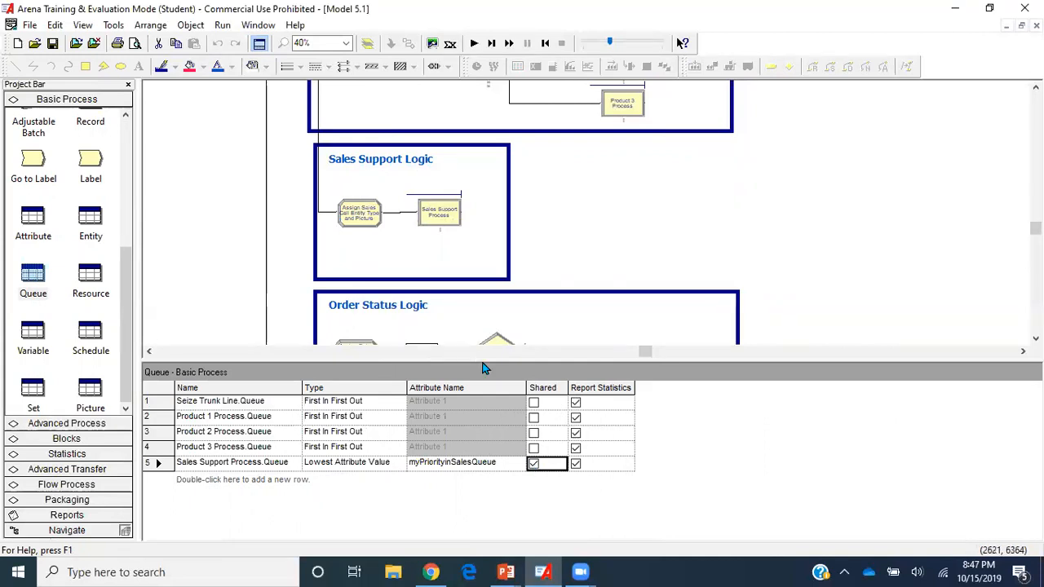
{"action": "left_click_drag", "start_coordinate": [482, 358], "coordinate": [498, 470]}
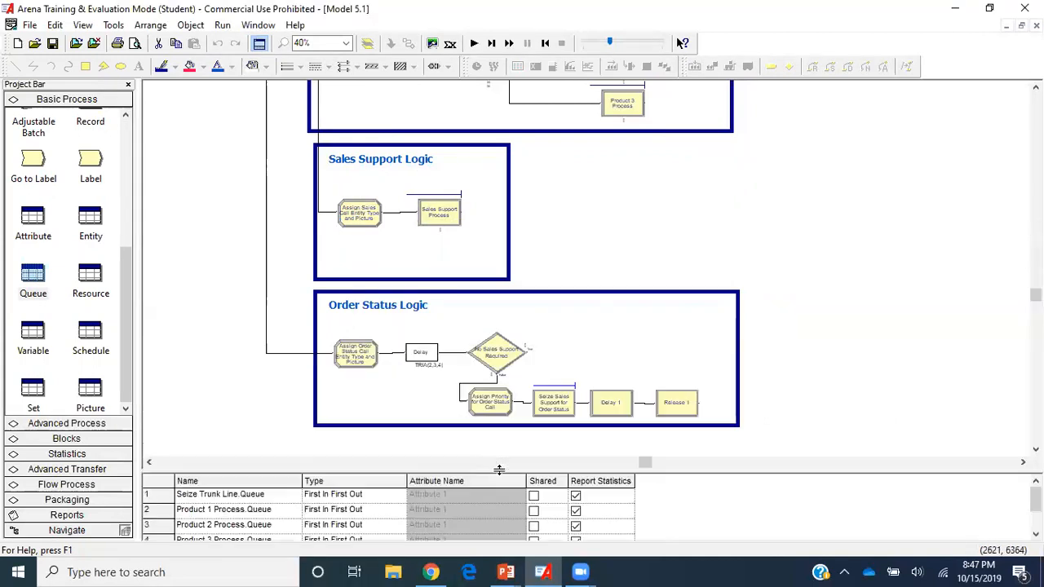
Add an attribute assignment of myPriorityinSalesQueue with value 1 to the order status call entity type and picture Assign module
{"action": "scroll", "coordinate": [545, 418], "scroll_direction": "down", "scroll_amount": 1}
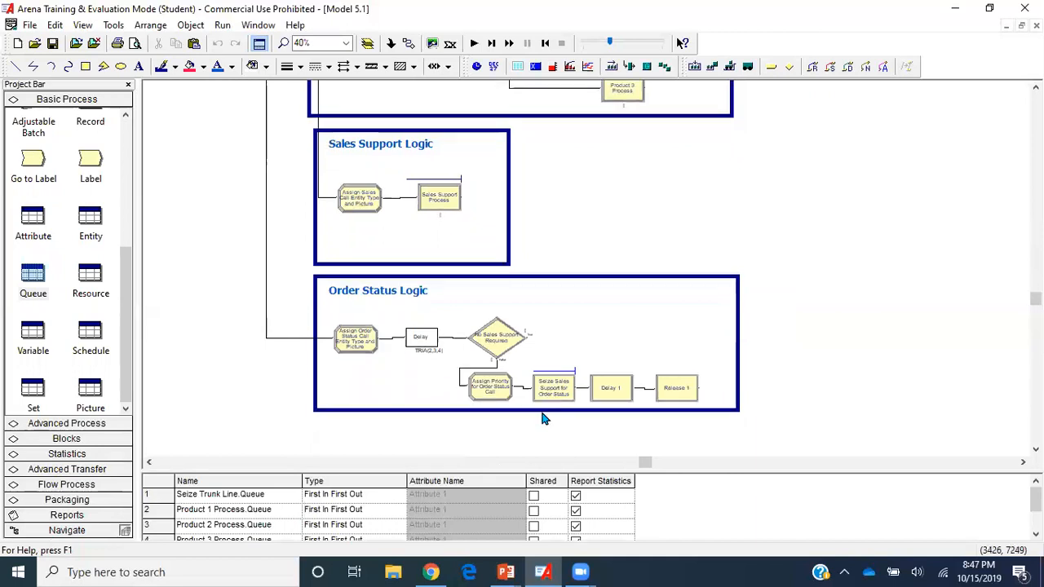
{"action": "double_click", "coordinate": [370, 346]}
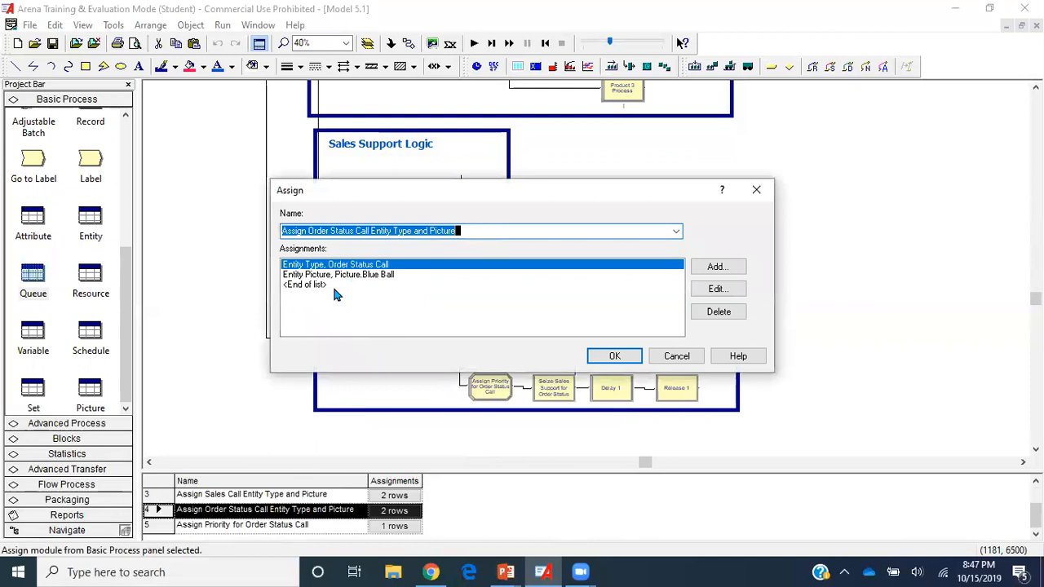
{"action": "left_click", "coordinate": [333, 287]}
{"action": "left_click", "coordinate": [721, 275]}
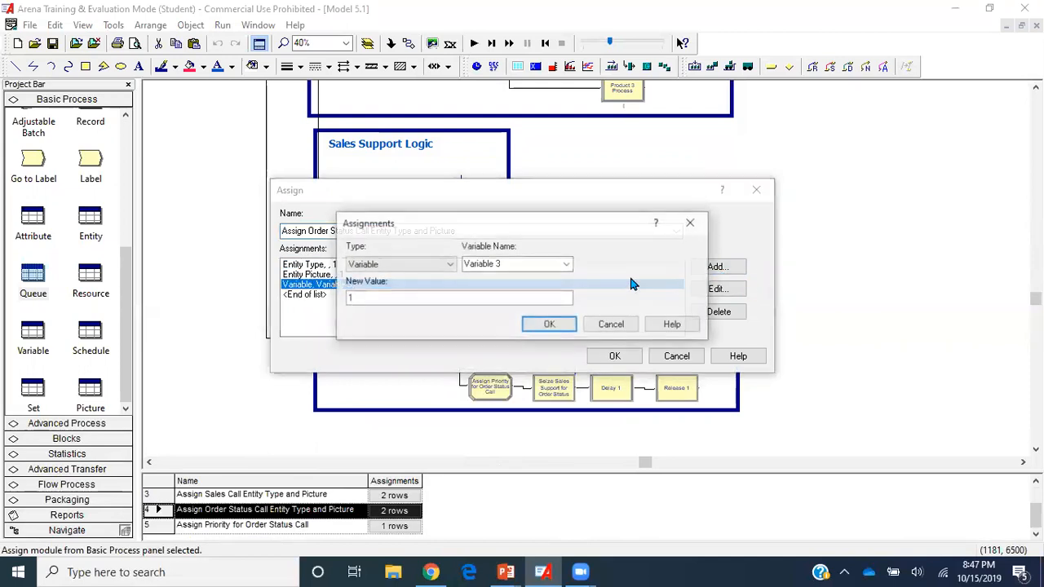
{"action": "left_click", "coordinate": [448, 264]}
{"action": "left_click", "coordinate": [361, 308]}
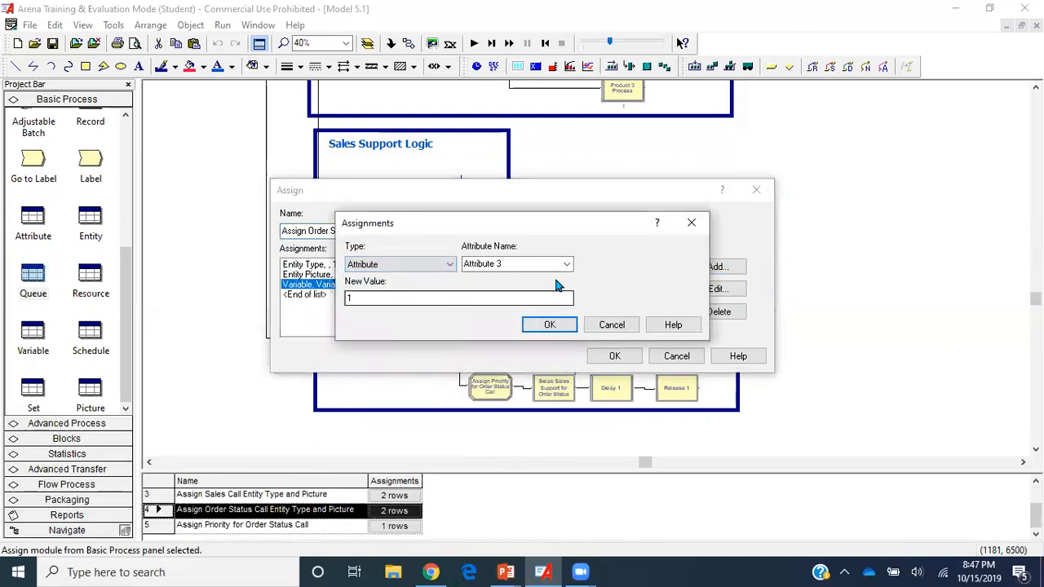
{"action": "left_click", "coordinate": [566, 264]}
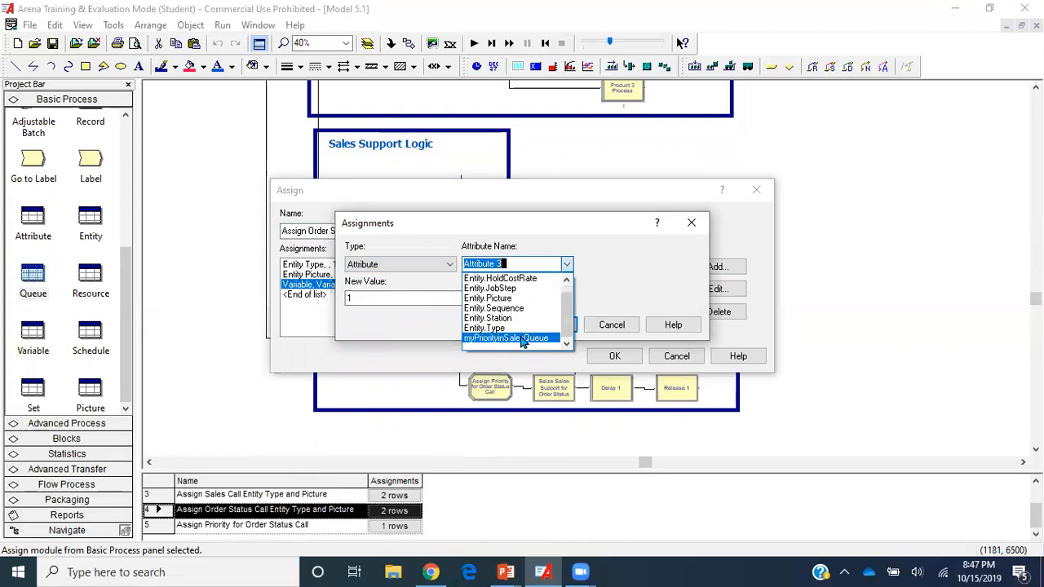
{"action": "left_click", "coordinate": [522, 341]}
{"action": "double_click", "coordinate": [452, 296]}
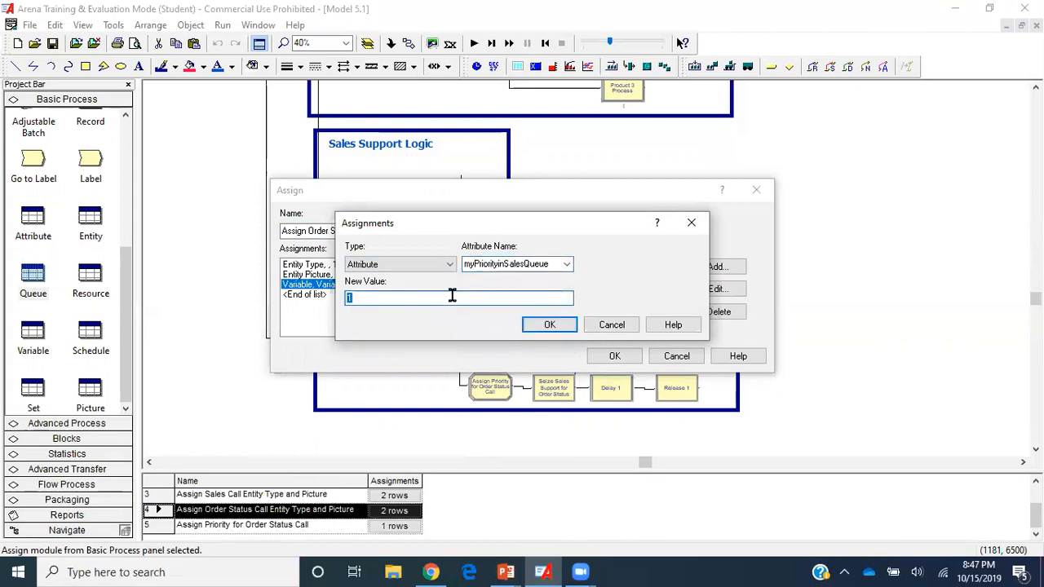
{"action": "left_click", "coordinate": [548, 324]}
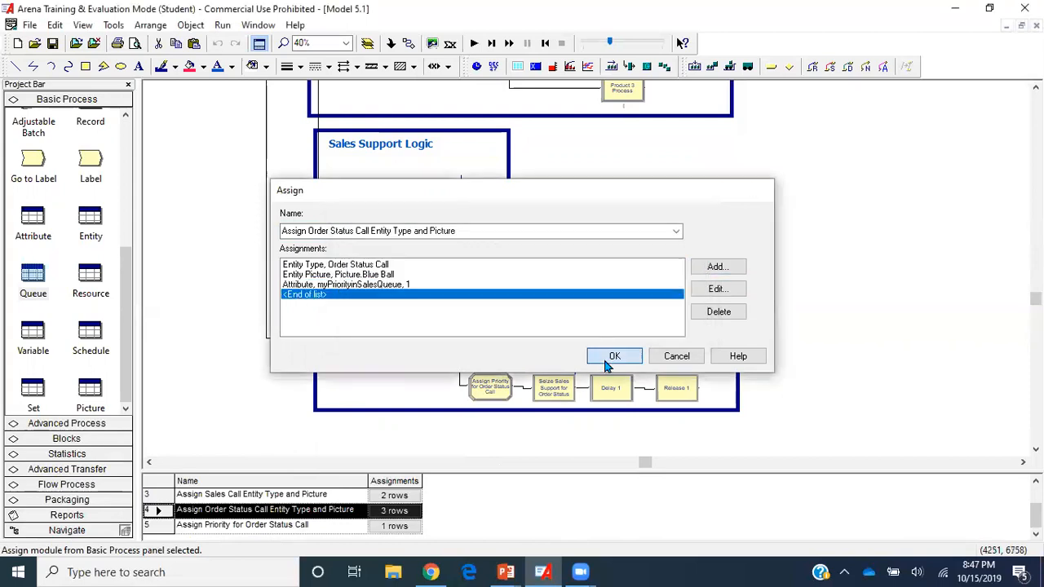
{"action": "left_click", "coordinate": [613, 355]}
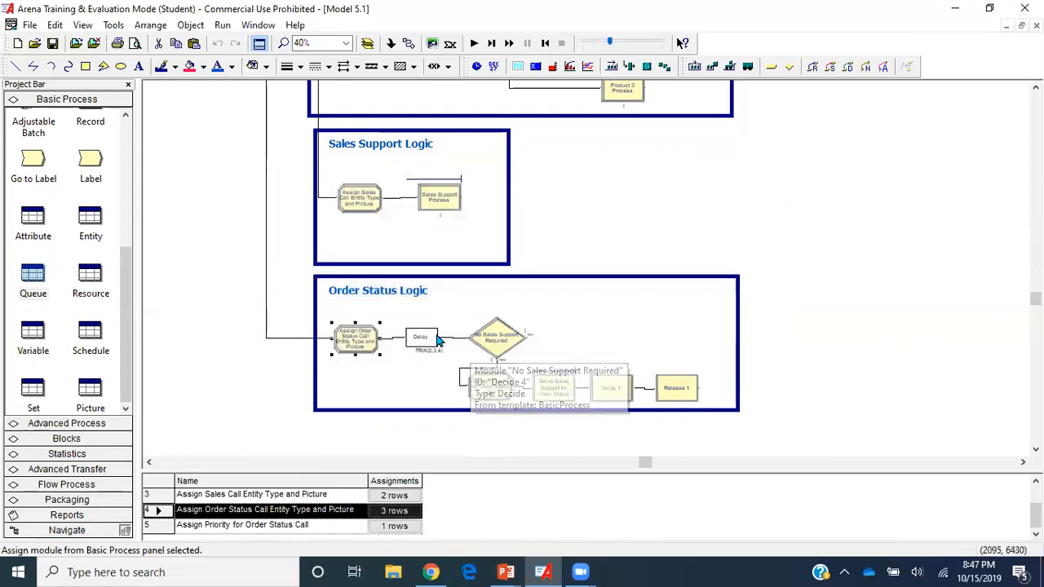
Delete the myPriorityinSalesQueue assignment from the order status call entity type and picture Assign module
{"action": "double_click", "coordinate": [350, 343]}
{"action": "left_click", "coordinate": [367, 284]}
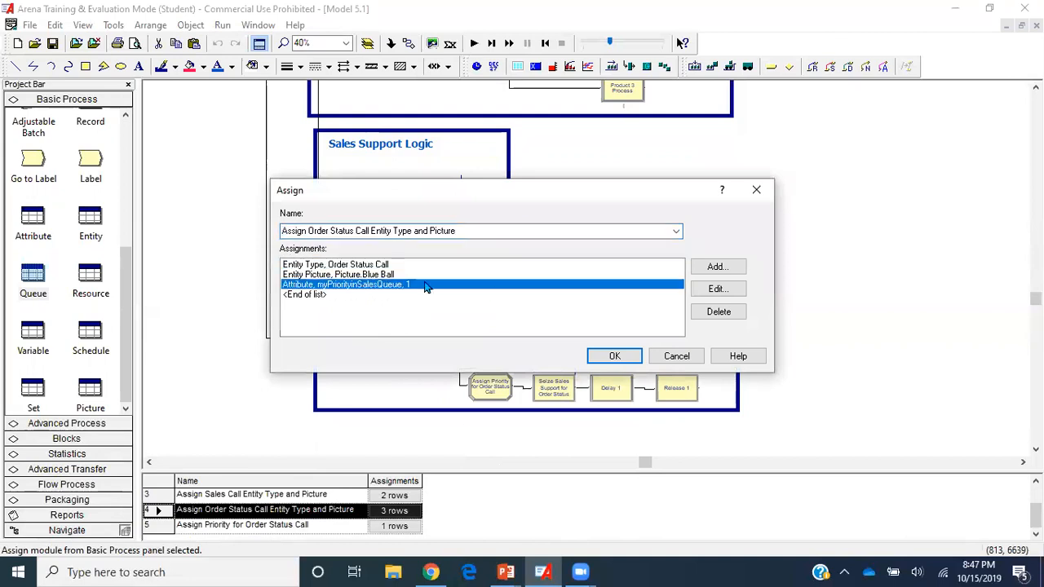
{"action": "left_click", "coordinate": [706, 313]}
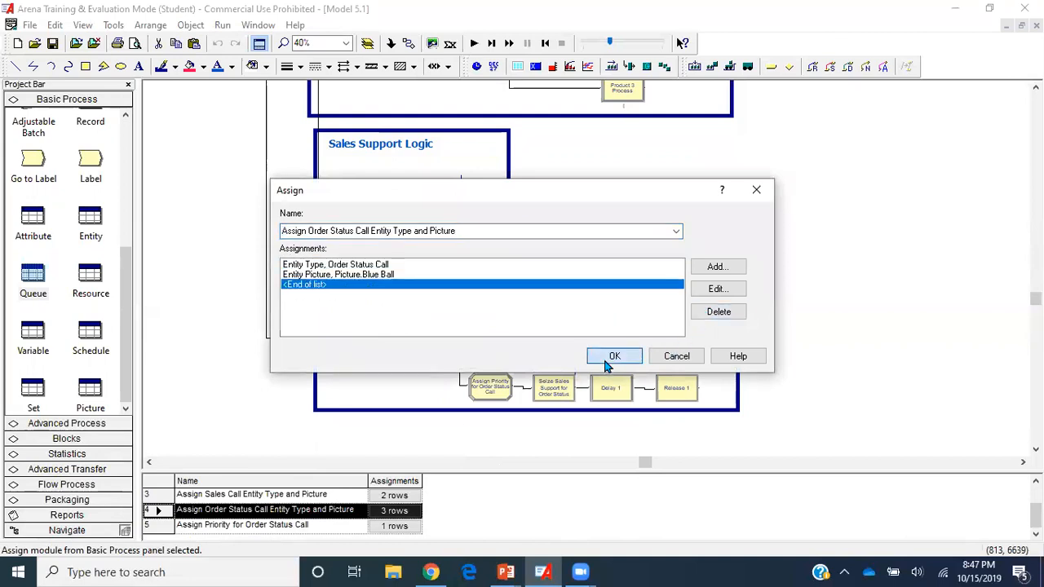
{"action": "left_click", "coordinate": [612, 357]}
Add an attribute assignment of myPriorityinSalesQueue with value 1 to the sales call entity type and picture Assign module
{"action": "double_click", "coordinate": [353, 204]}
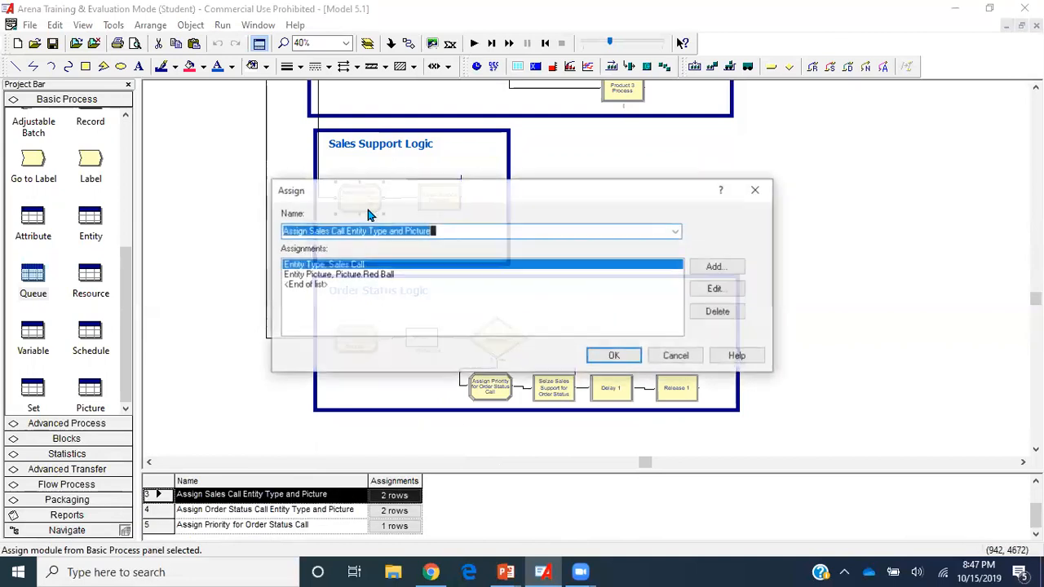
{"action": "left_click", "coordinate": [334, 284]}
{"action": "left_click", "coordinate": [714, 268]}
{"action": "left_click", "coordinate": [400, 264]}
{"action": "left_click", "coordinate": [389, 309]}
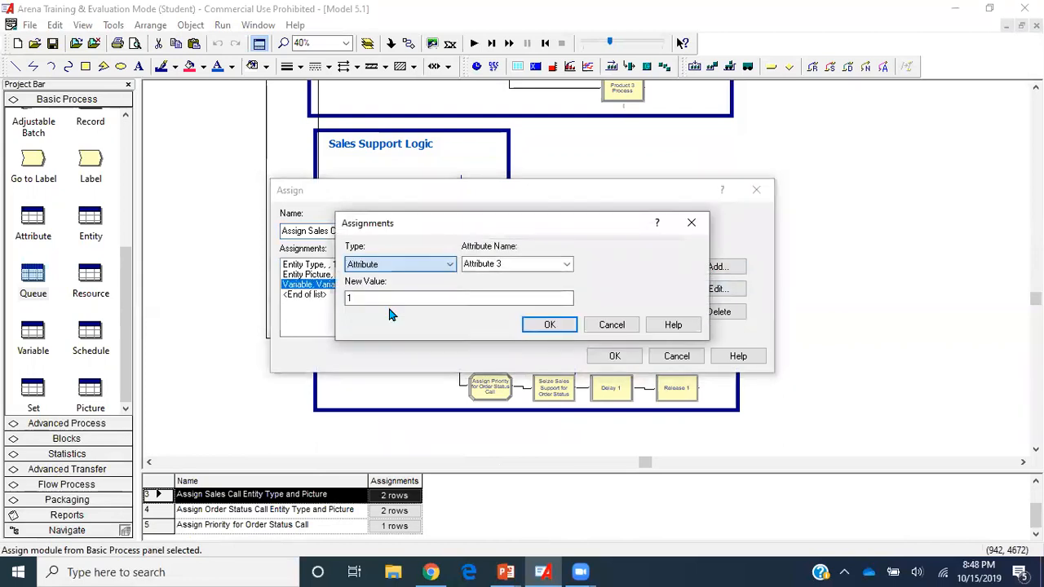
{"action": "left_click", "coordinate": [567, 266]}
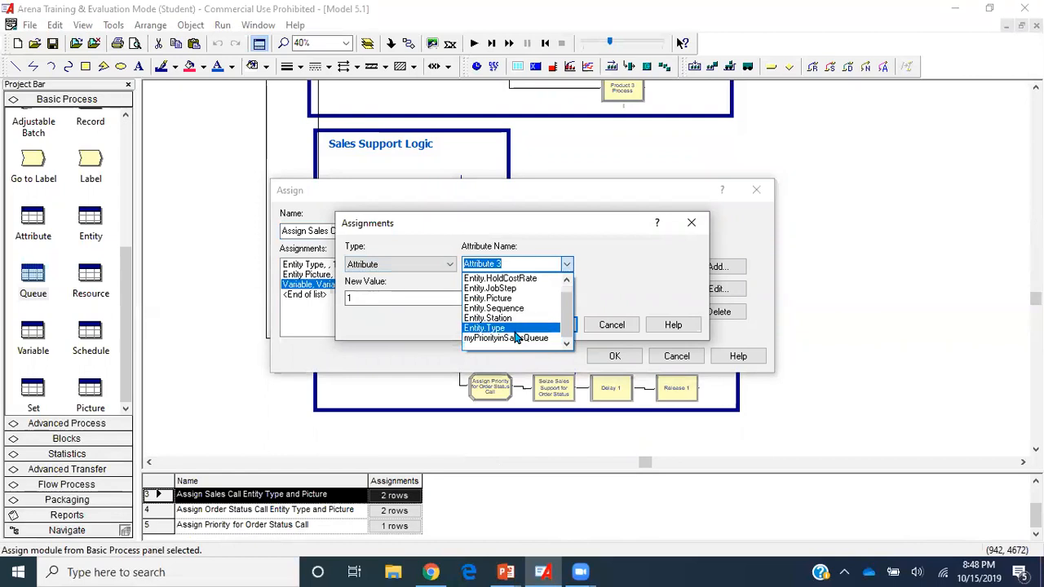
{"action": "left_click", "coordinate": [512, 338]}
{"action": "left_click", "coordinate": [541, 329]}
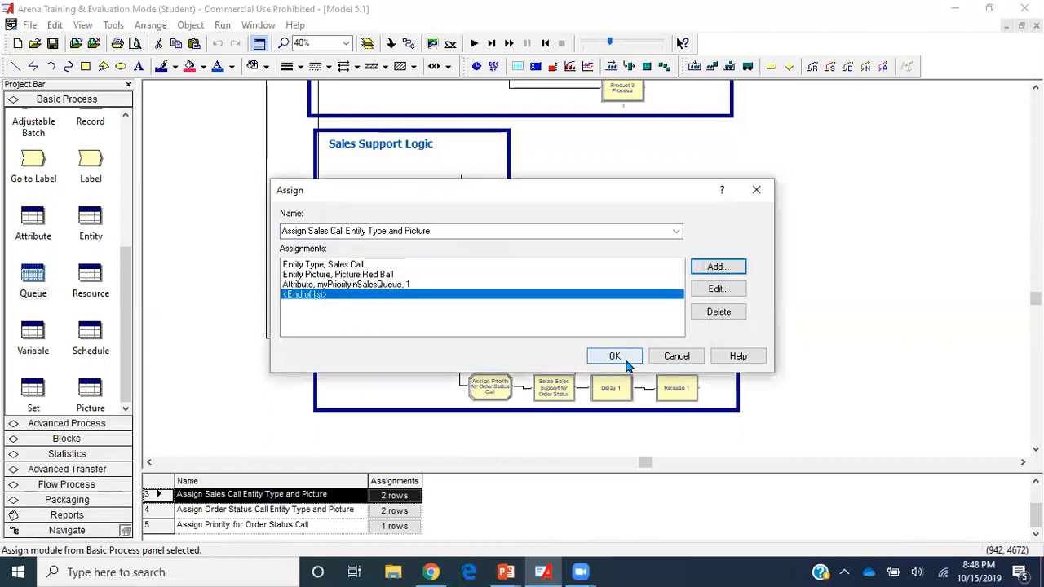
{"action": "left_click", "coordinate": [613, 356]}
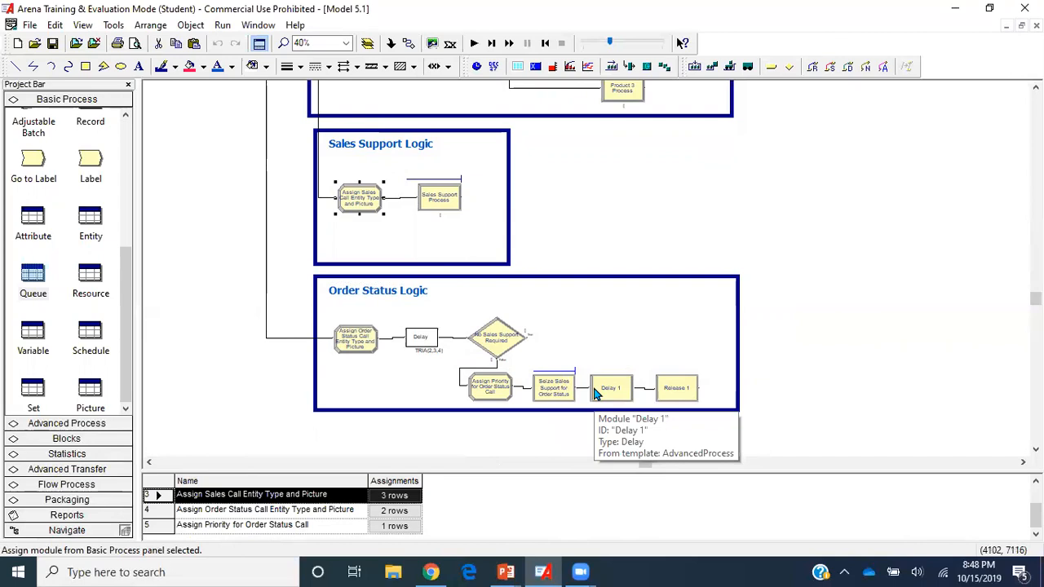
Check the order status Seize module's priority and set the Sales Support Process priority to High(1)
{"action": "double_click", "coordinate": [552, 387]}
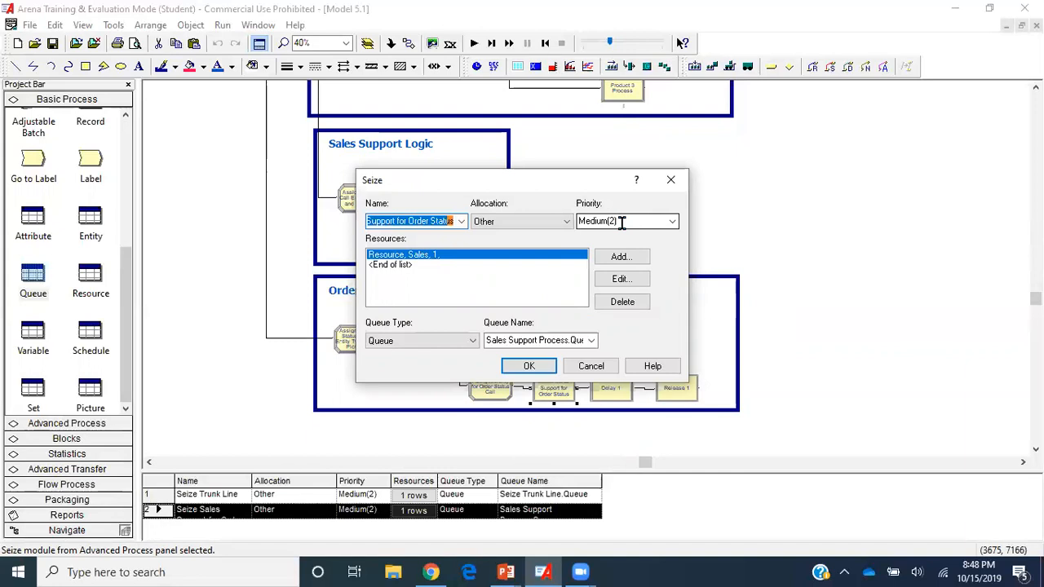
{"action": "left_click", "coordinate": [529, 365]}
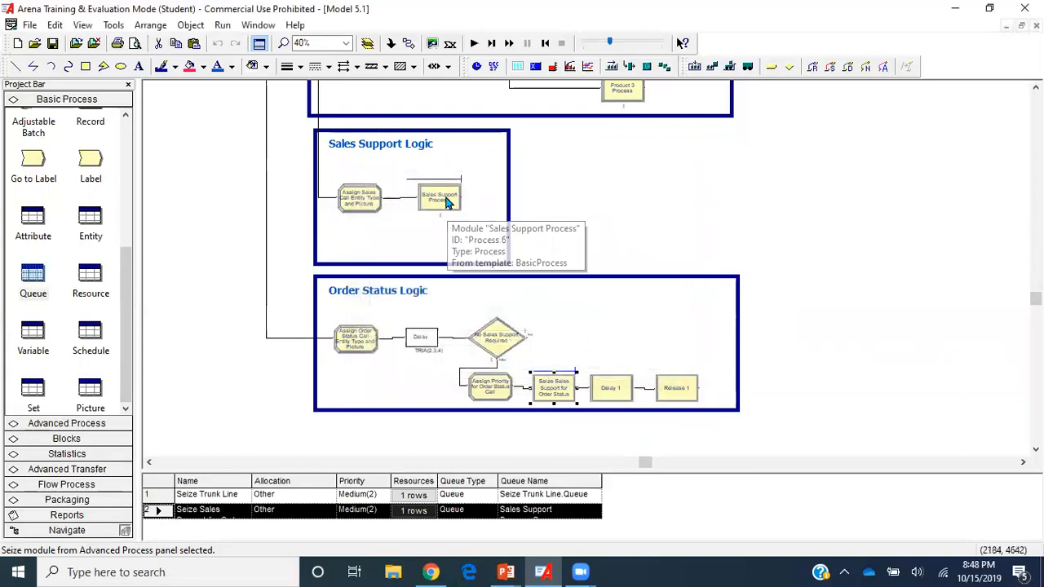
{"action": "double_click", "coordinate": [439, 198]}
{"action": "left_click", "coordinate": [672, 217]}
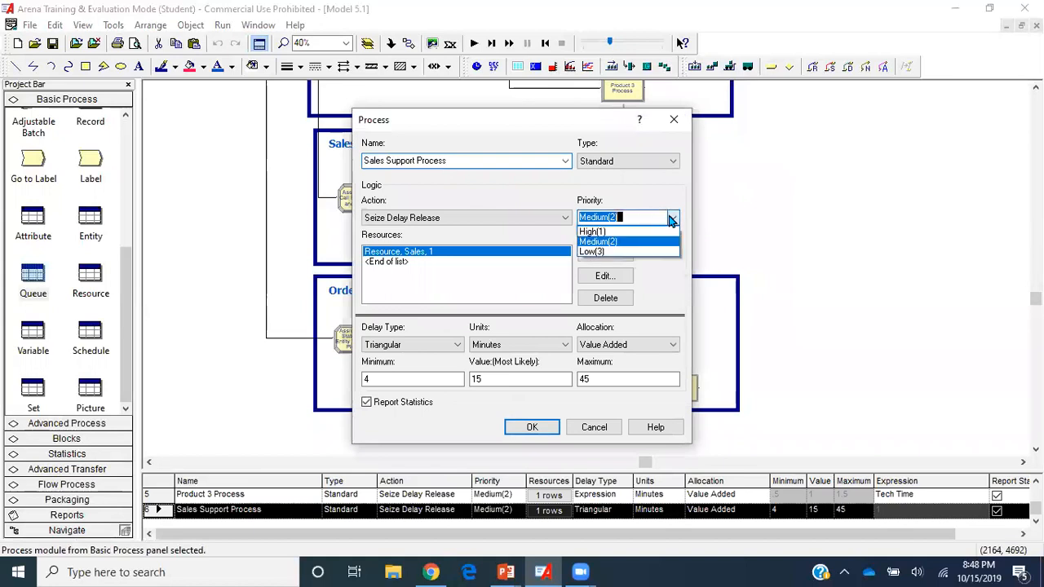
{"action": "left_click", "coordinate": [647, 230]}
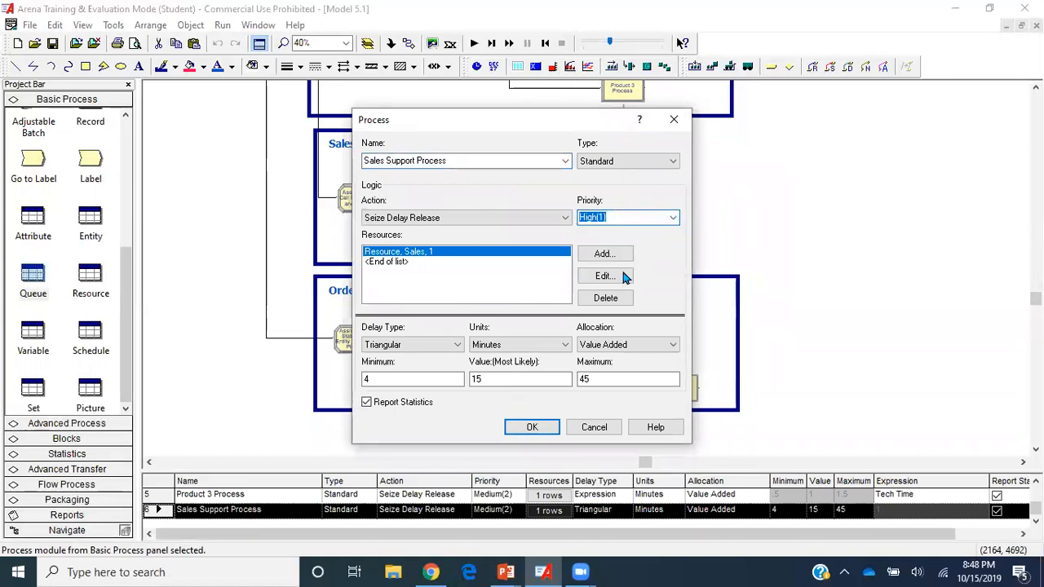
{"action": "left_click", "coordinate": [538, 425]}
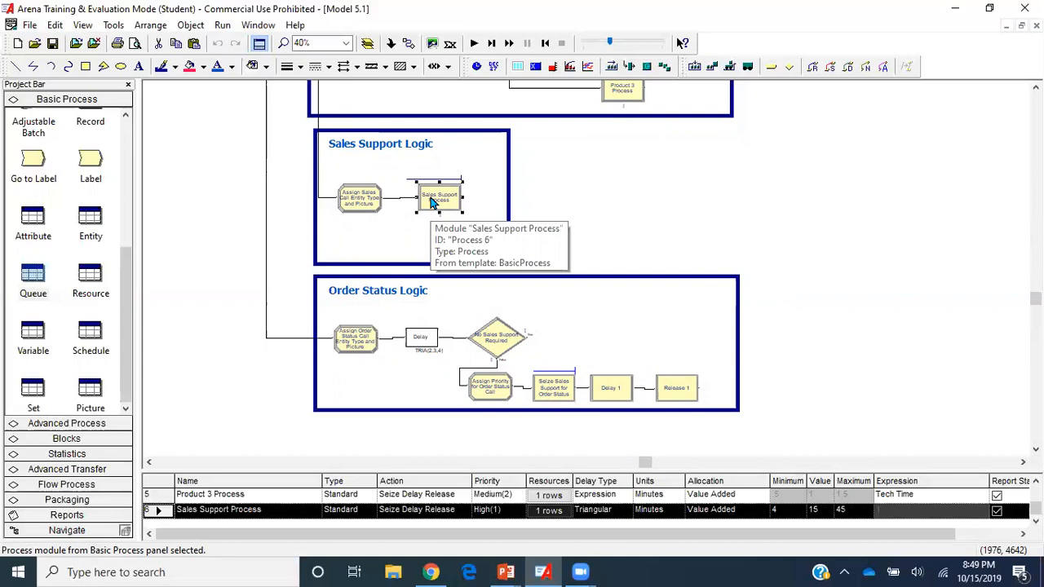
Rename the Delay module after the order status Seize module "Order Status Conversation Delay"
{"action": "double_click", "coordinate": [611, 392]}
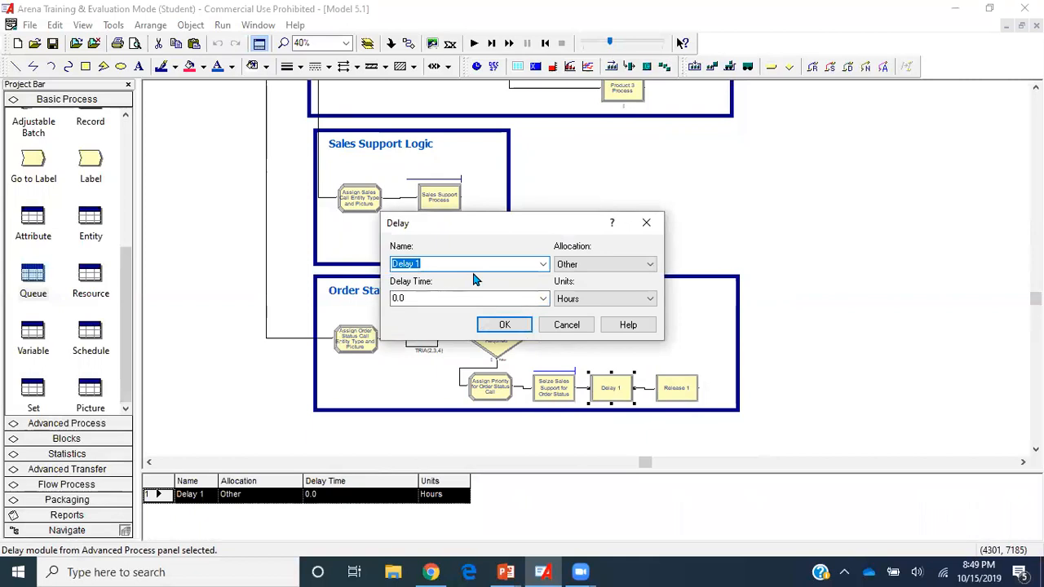
{"action": "type", "text": "Order Status"}
{"action": "type", "text": "con"}
{"action": "key", "text": "BackSpace"}
{"action": "key", "text": "BackSpace"}
{"action": "key", "text": "BackSpace"}
{"action": "type", "text": "Conversation De"}
Set the order status conversation delay time to TRIA(2,3,4) with units in minutes
{"action": "double_click", "coordinate": [452, 298]}
{"action": "type", "text": "UNIF"}
{"action": "key", "text": "BackSpace"}
{"action": "key", "text": "BackSpace"}
{"action": "key", "text": "BackSpace"}
{"action": "key", "text": "BackSpace"}
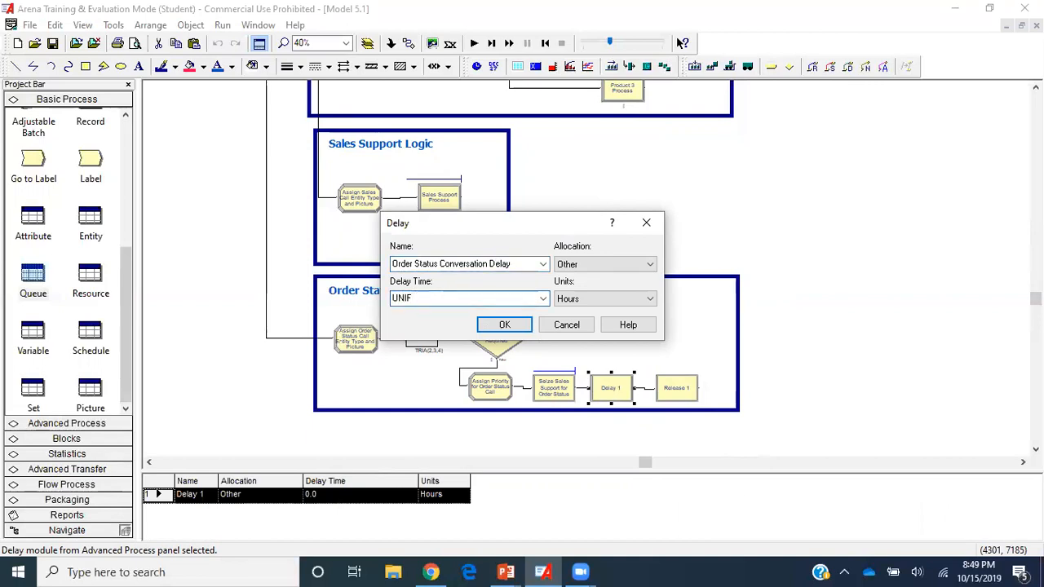
{"action": "type", "text": "TRI"}
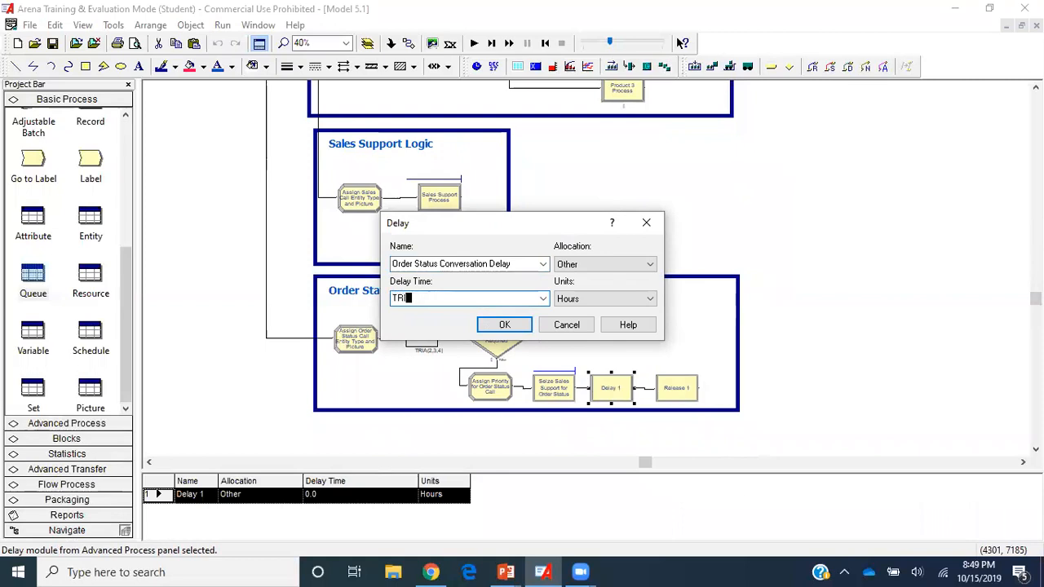
{"action": "type", "text": "A(2,3,4"}
{"action": "left_click", "coordinate": [650, 299]}
{"action": "left_click", "coordinate": [621, 326]}
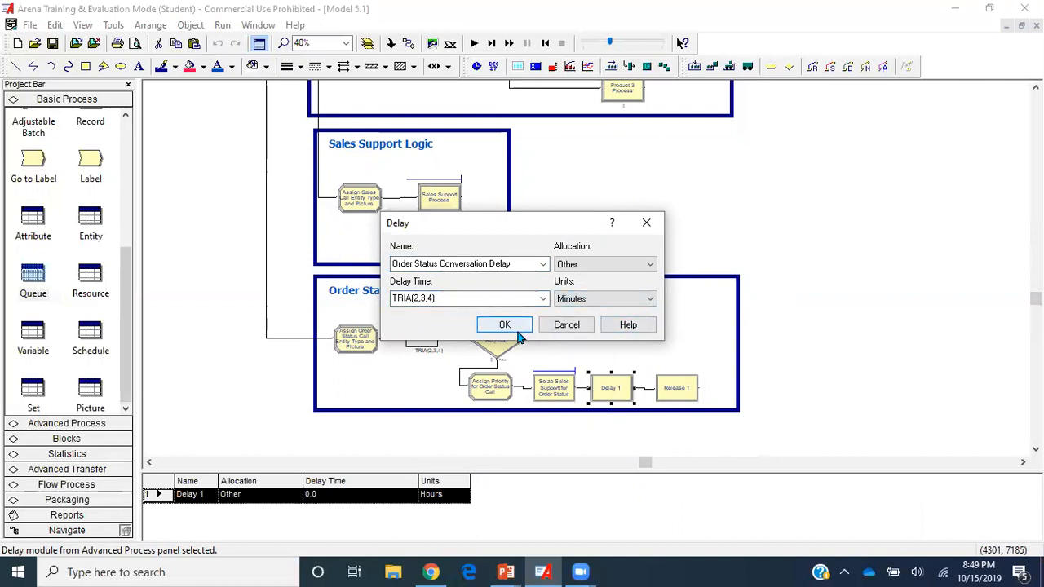
Set the order status conversation delay's allocation to Value Added and accept the module settings
{"action": "left_click", "coordinate": [589, 265]}
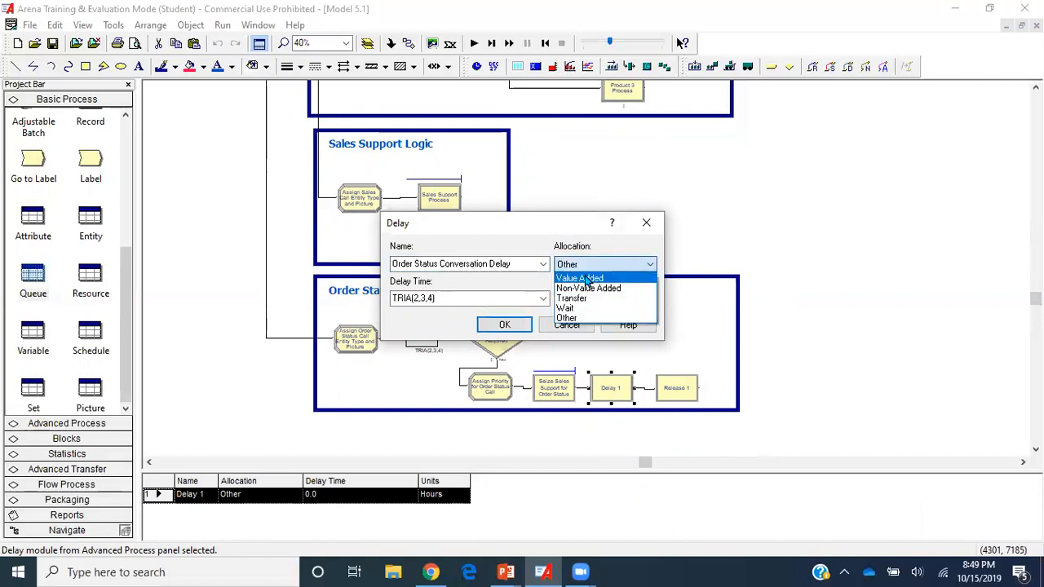
{"action": "left_click", "coordinate": [584, 278]}
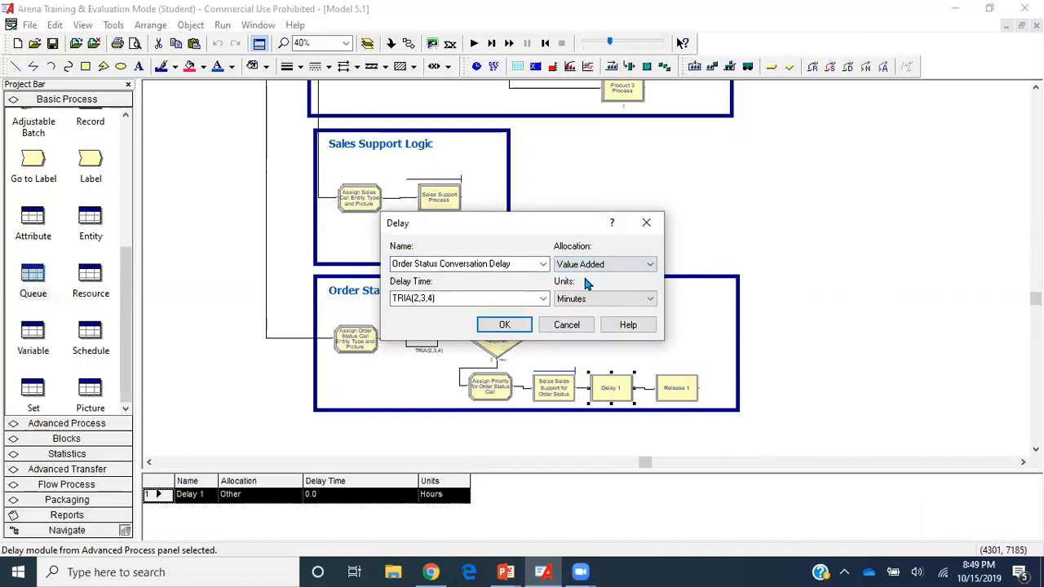
{"action": "left_click", "coordinate": [522, 325]}
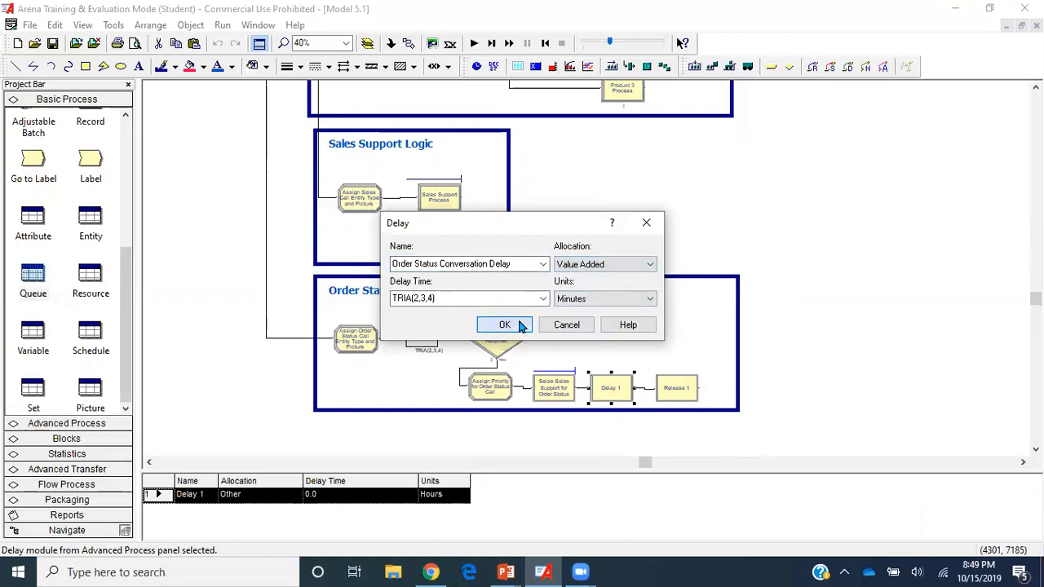
Rename the Release module at the end of the order status branch "Release Sales Support"
{"action": "left_click", "coordinate": [844, 377]}
{"action": "left_click", "coordinate": [664, 385]}
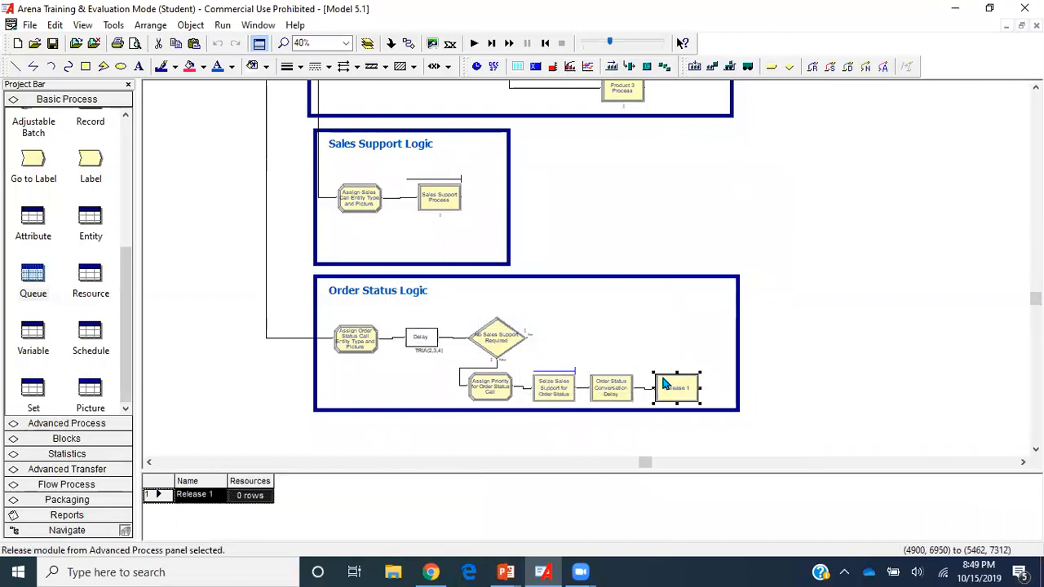
{"action": "double_click", "coordinate": [664, 385]}
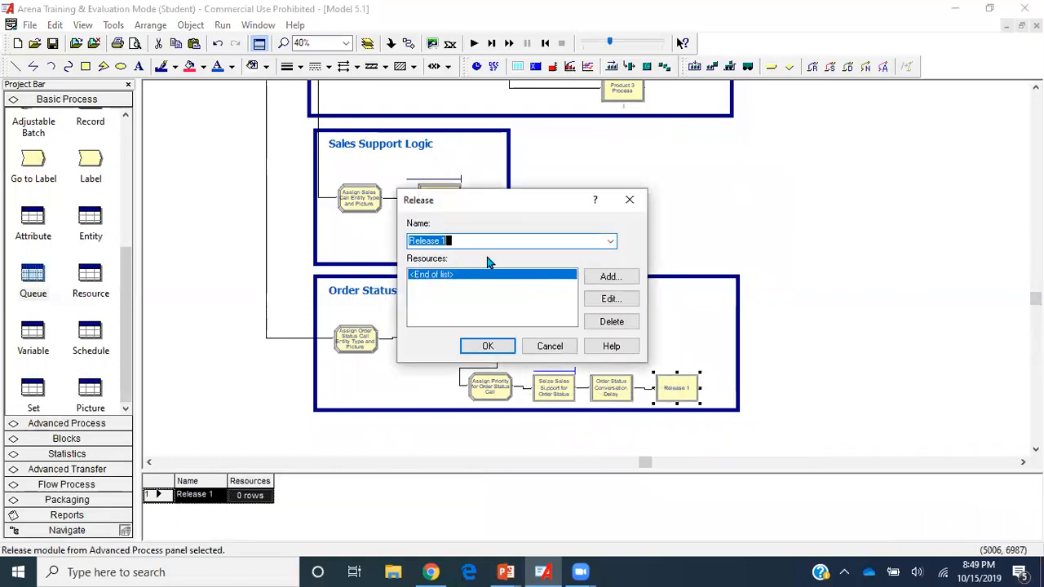
{"action": "left_click", "coordinate": [486, 235]}
{"action": "key", "text": "BackSpace"}
{"action": "type", "text": "sa"}
{"action": "key", "text": "BackSpace"}
{"action": "key", "text": "BackSpace"}
{"action": "type", "text": "Sales P"}
{"action": "type", "text": "e"}
{"action": "key", "text": "BackSpace"}
{"action": "key", "text": "BackSpace"}
{"action": "type", "text": "Support"}
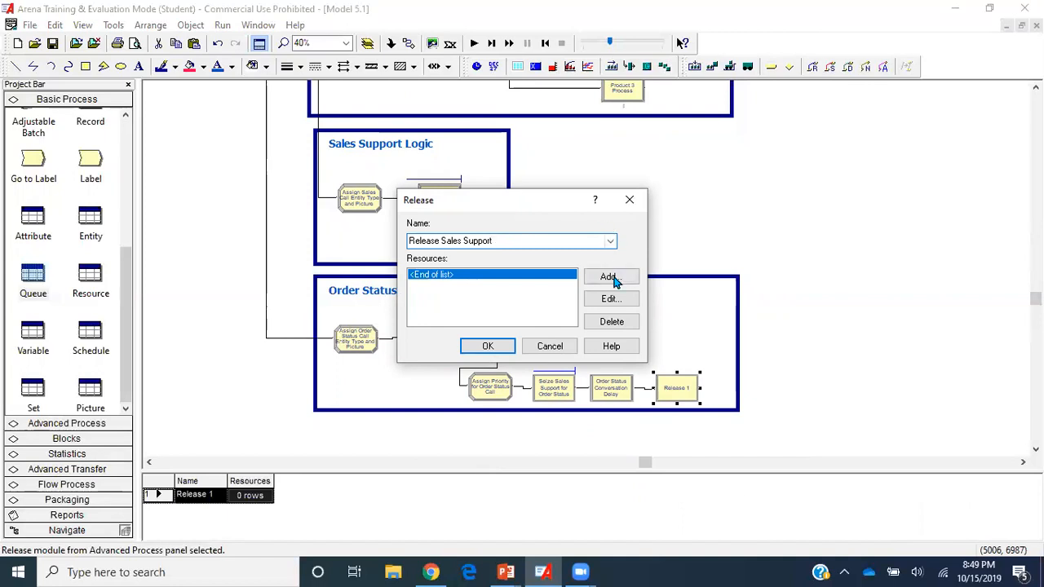
Add the Sales resource to the Release Sales Support module and accept the module settings
{"action": "left_click", "coordinate": [609, 277]}
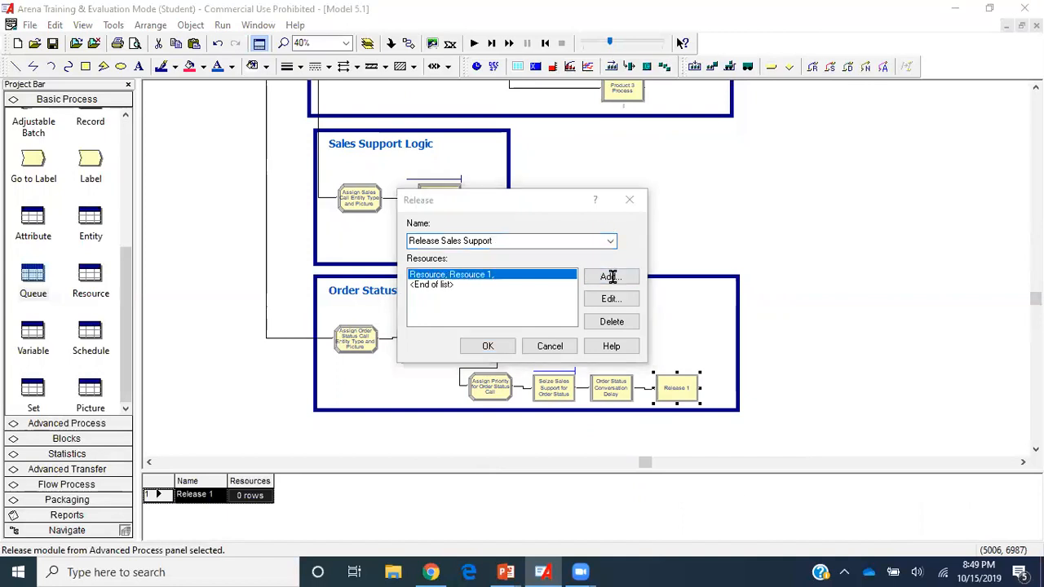
{"action": "left_click", "coordinate": [514, 280]}
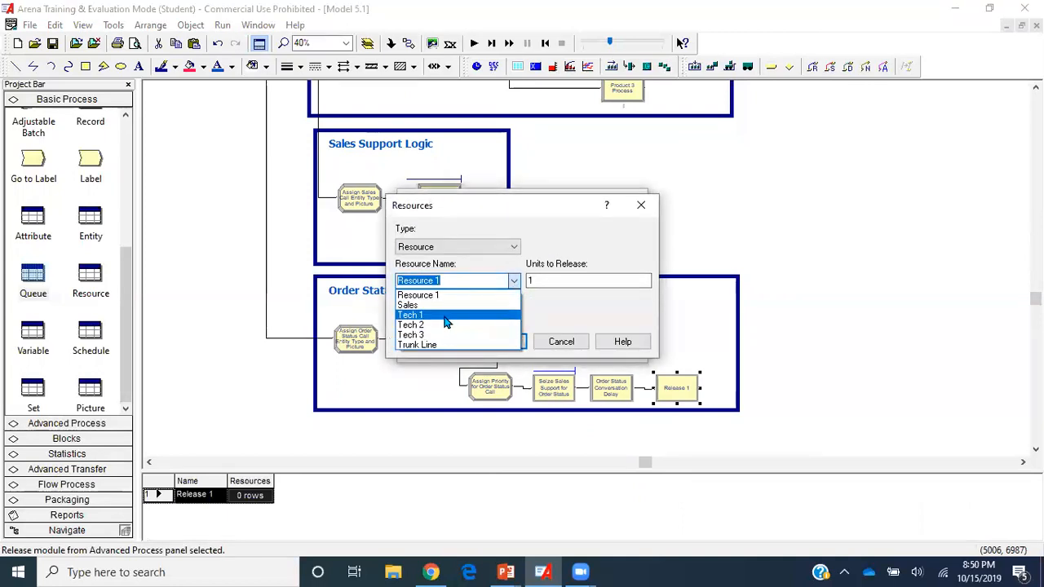
{"action": "left_click", "coordinate": [440, 304]}
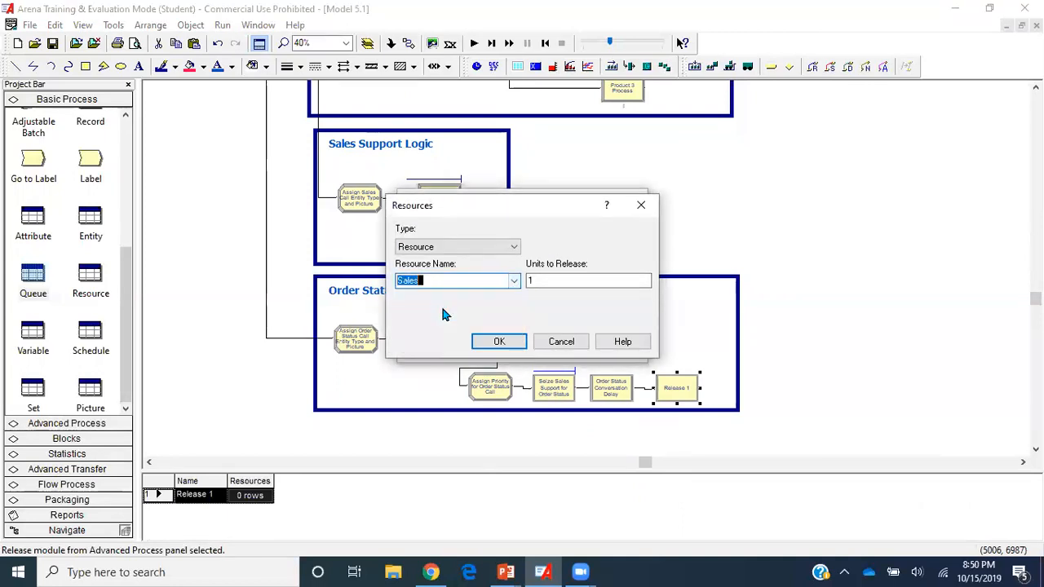
{"action": "left_click", "coordinate": [502, 342]}
{"action": "left_click", "coordinate": [496, 347]}
{"action": "left_click", "coordinate": [873, 406]}
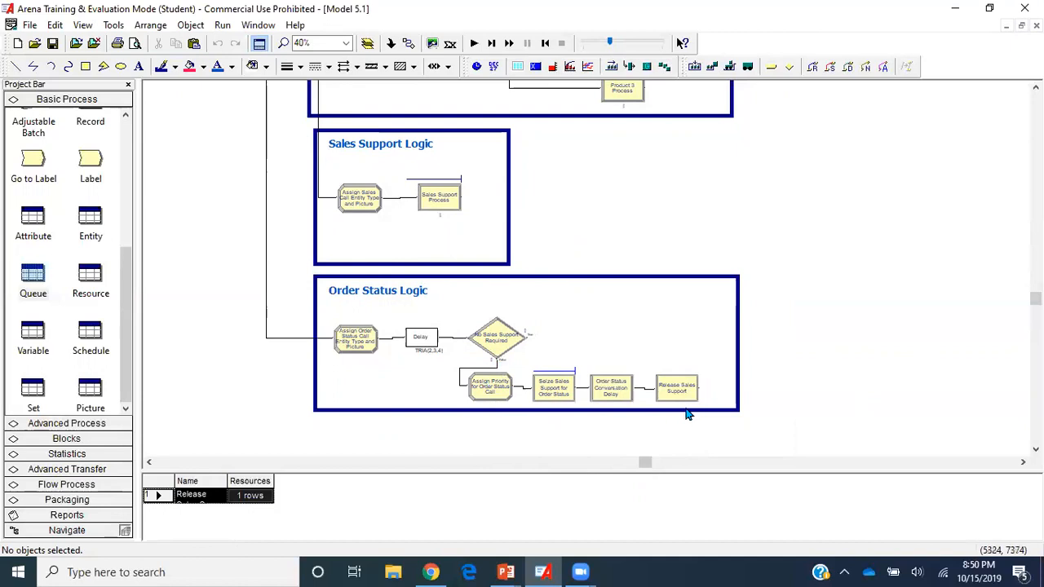
{"action": "left_click", "coordinate": [554, 397]}
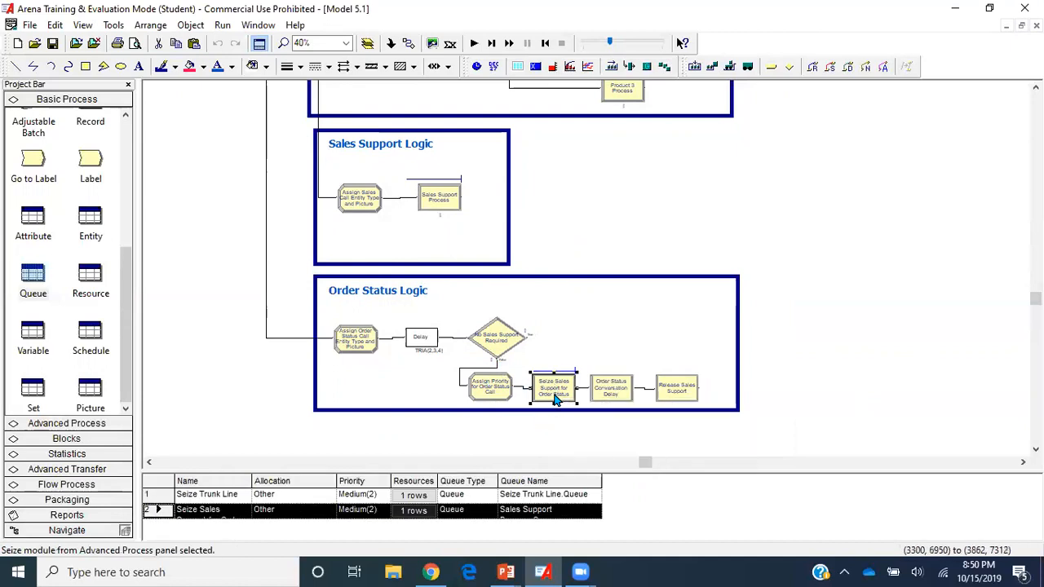
{"action": "left_click_drag", "start_coordinate": [555, 397], "coordinate": [546, 383]}
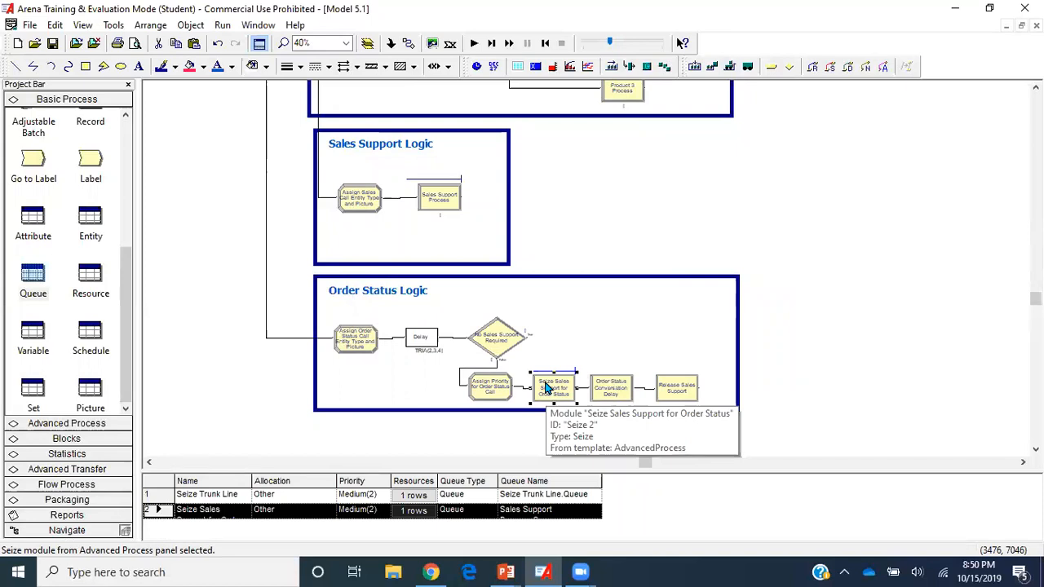
{"action": "left_click", "coordinate": [831, 385]}
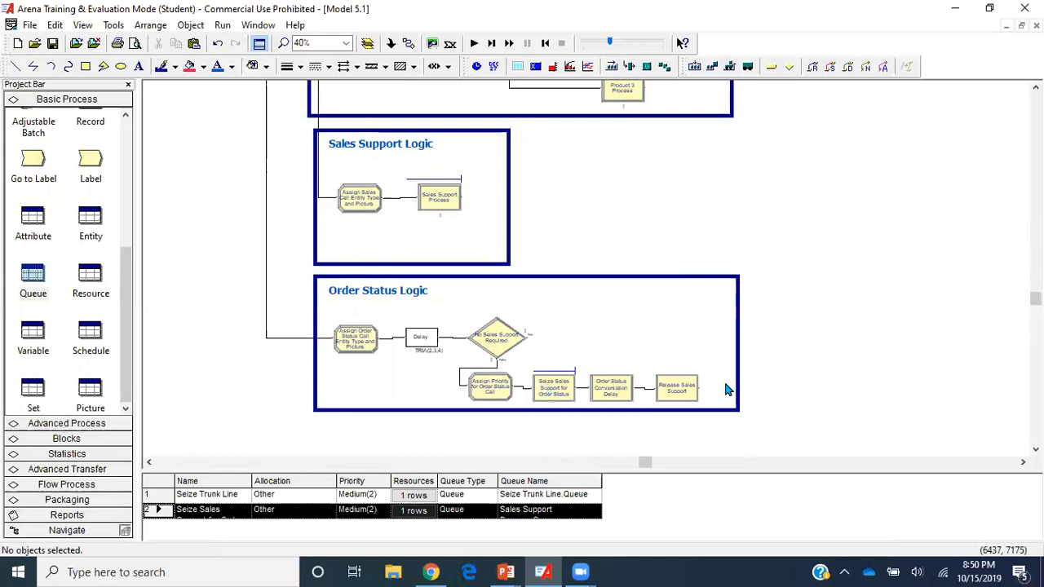
{"action": "scroll", "coordinate": [615, 331], "scroll_direction": "up", "scroll_amount": 5}
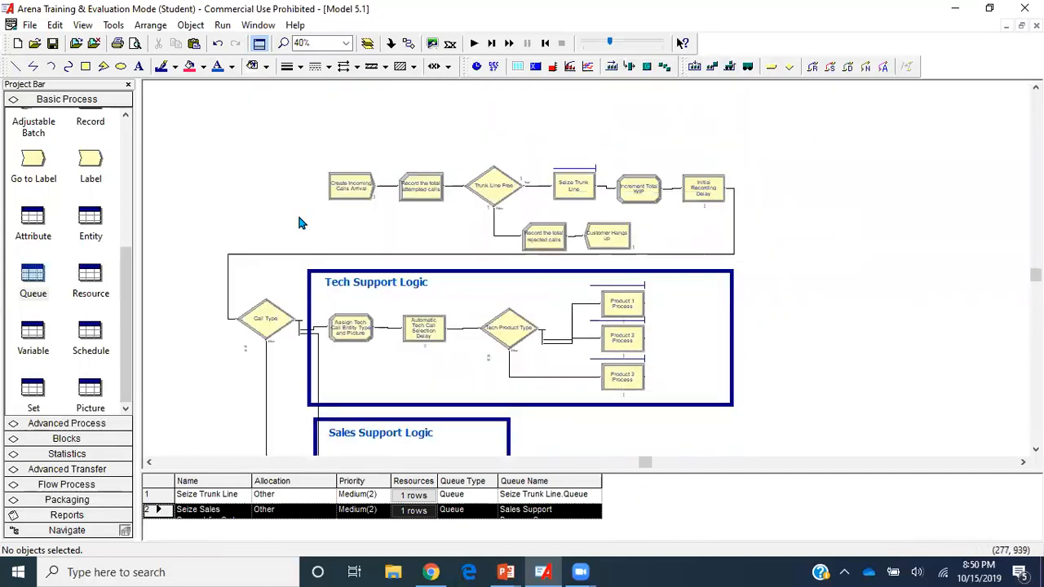
{"action": "scroll", "coordinate": [641, 362], "scroll_direction": "down", "scroll_amount": 3}
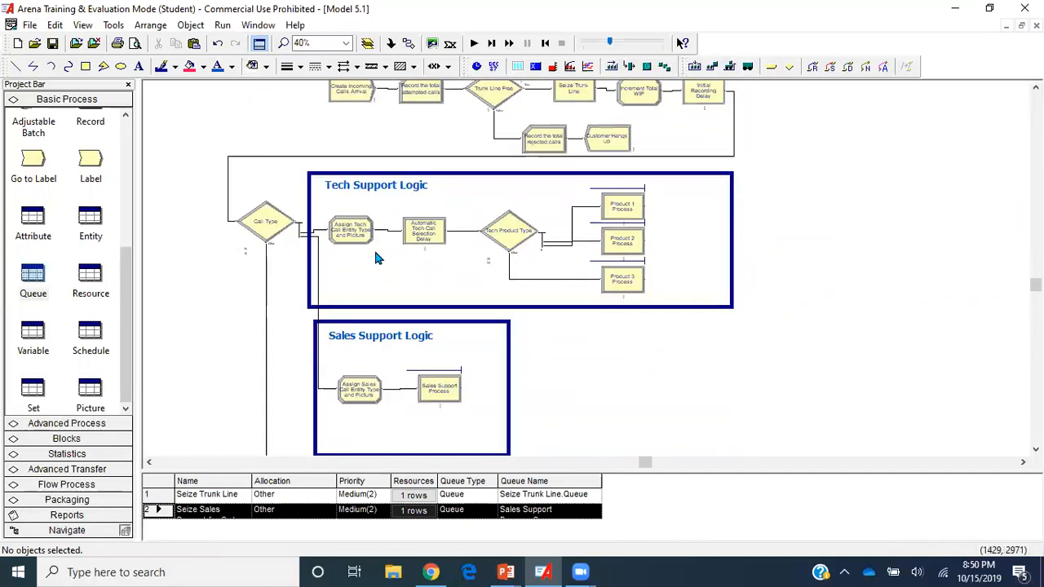
{"action": "scroll", "coordinate": [508, 326], "scroll_direction": "down", "scroll_amount": 3}
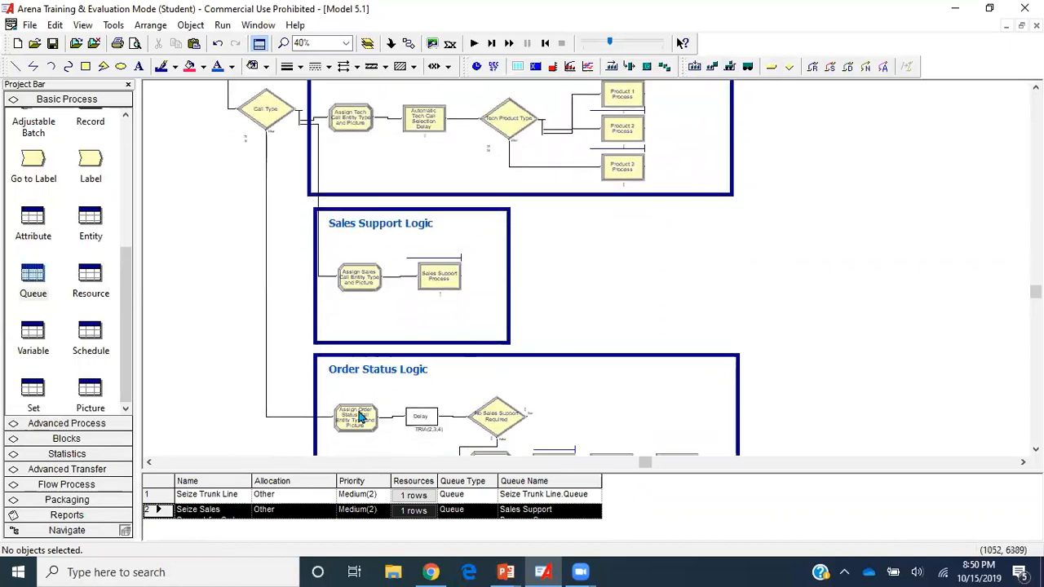
Duplicate the Order Status Logic frame and place the copy in the empty area beside the Sales Support Logic section
{"action": "scroll", "coordinate": [913, 331], "scroll_direction": "down", "scroll_amount": 1}
{"action": "left_click", "coordinate": [684, 326]}
{"action": "key", "text": "ctrl+c"}
{"action": "key", "text": "ctrl+v"}
{"action": "left_click", "coordinate": [751, 199]}
Copy the "Sales Support Logic" title and place the copy in the upper corner of the new empty frame
{"action": "left_click", "coordinate": [429, 194]}
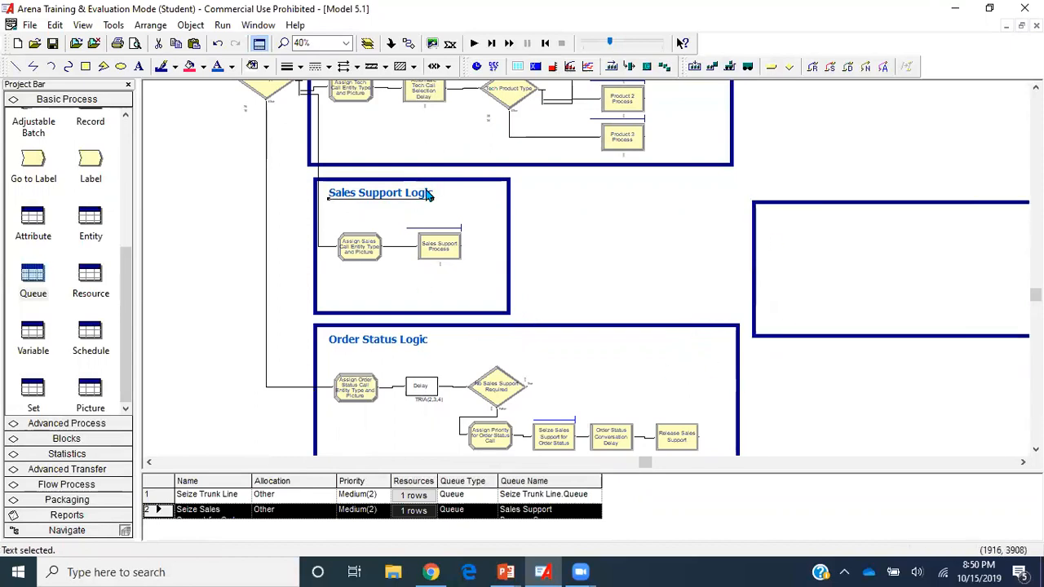
{"action": "key", "text": "ctrl+c"}
{"action": "key", "text": "ctrl+v"}
{"action": "left_click", "coordinate": [781, 217]}
Change the new frame's title text to "Call Departure Logic"
{"action": "double_click", "coordinate": [786, 219]}
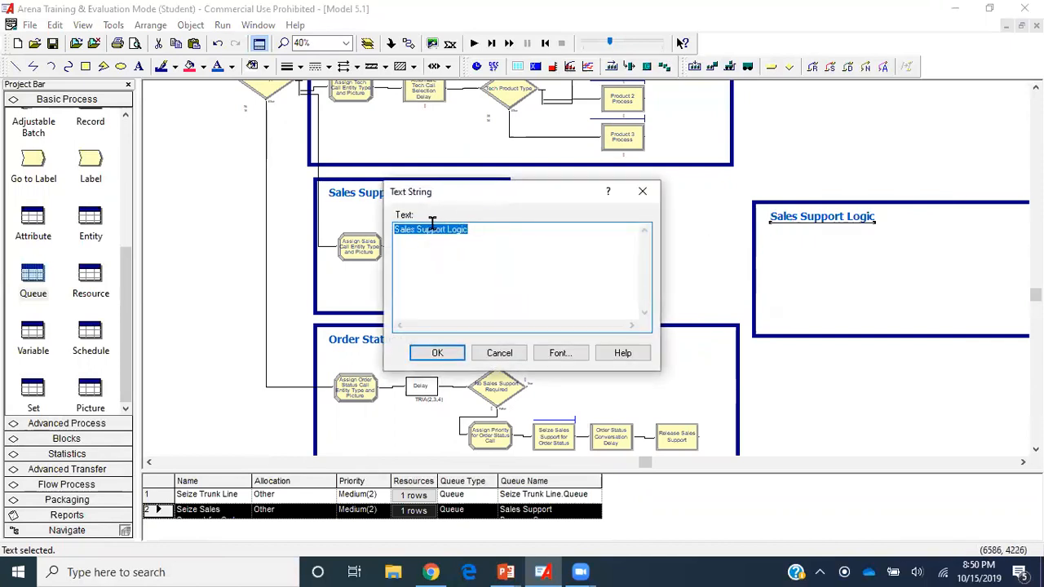
{"action": "left_click", "coordinate": [408, 231]}
{"action": "double_click", "coordinate": [408, 230]}
{"action": "key", "text": "BackSpace"}
{"action": "type", "text": "Call De"}
{"action": "type", "text": "parture "}
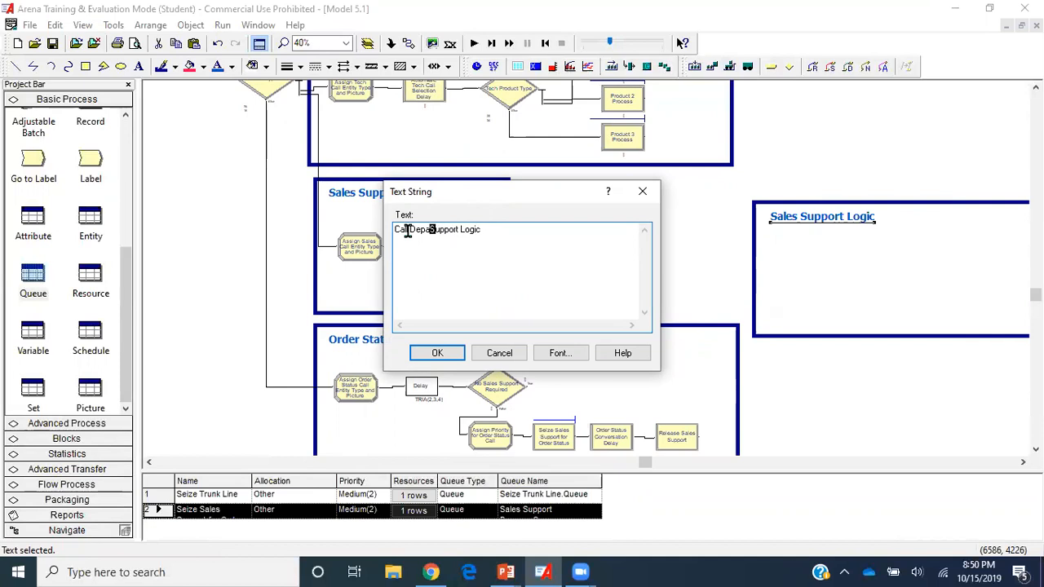
{"action": "type", "text": "Logic"}
{"action": "key", "text": "Delete"}
{"action": "key", "text": "Delete"}
{"action": "key", "text": "Delete"}
{"action": "key", "text": "Delete"}
{"action": "key", "text": "Delete"}
{"action": "key", "text": "Delete"}
{"action": "key", "text": "Delete"}
{"action": "key", "text": "Delete"}
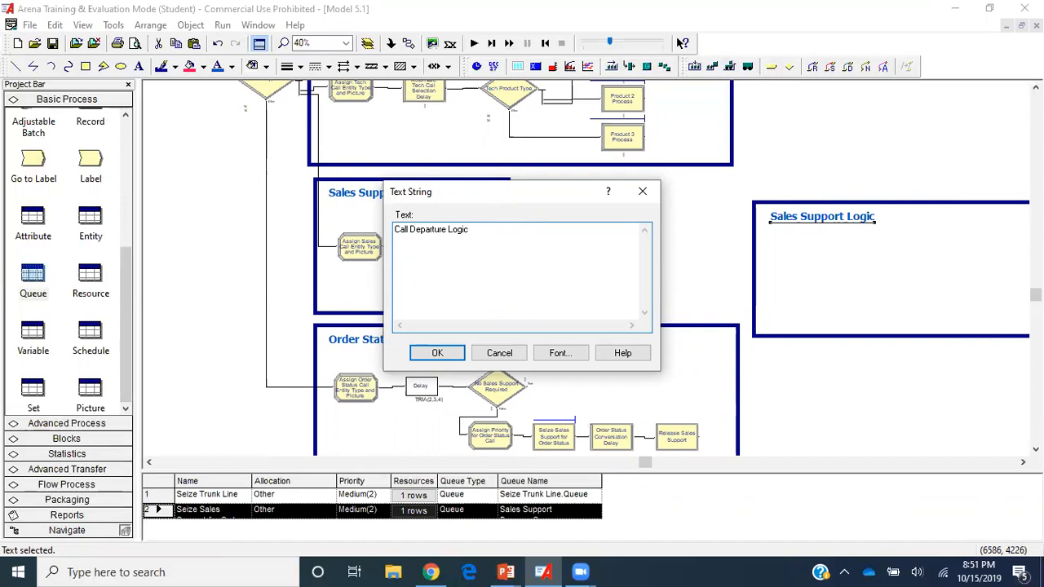
{"action": "left_click", "coordinate": [440, 355]}
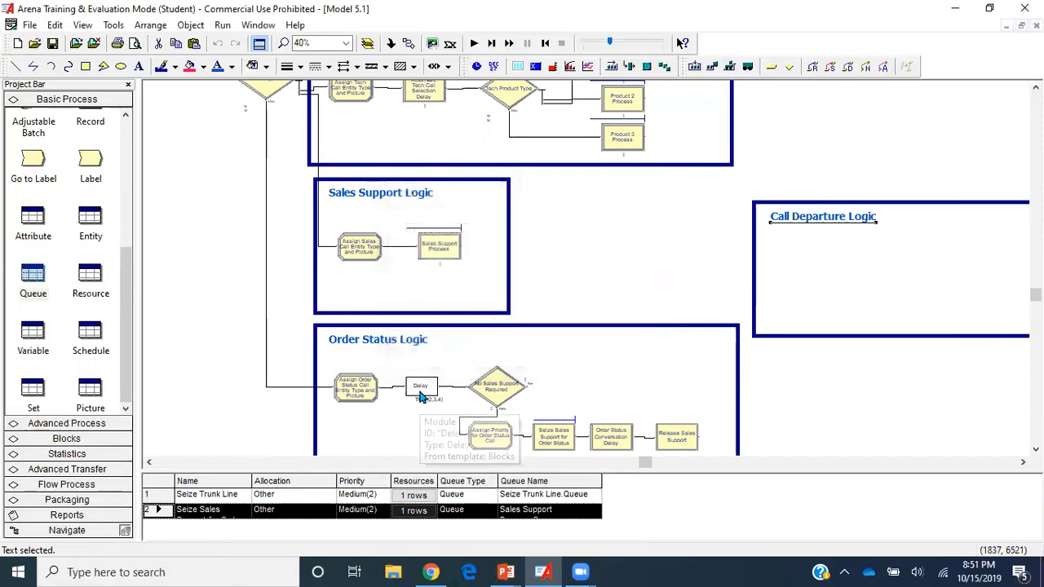
Add an Advanced Process Release module inside the Call Departure Logic frame
{"action": "left_click", "coordinate": [421, 395]}
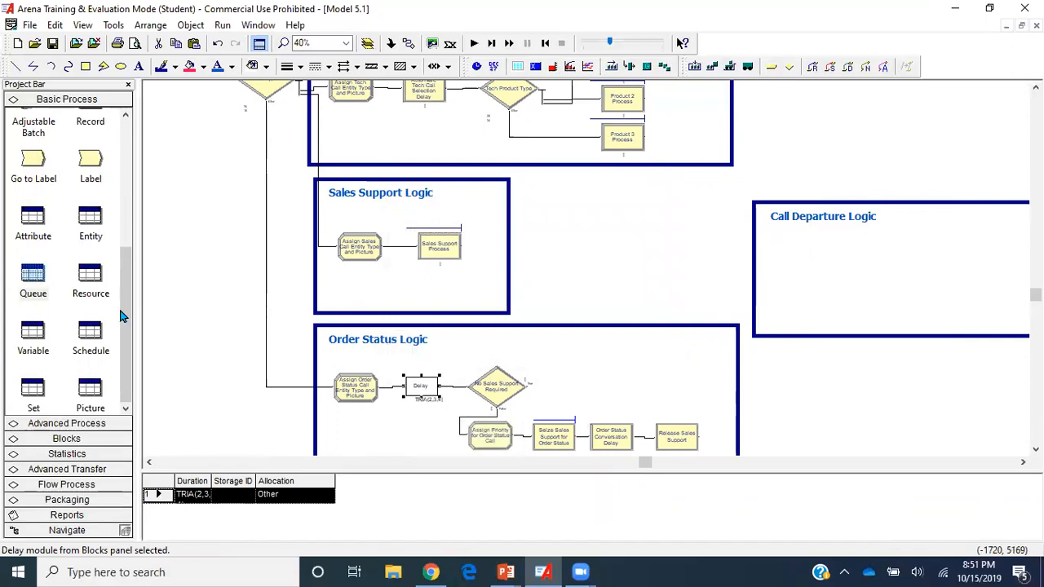
{"action": "left_click", "coordinate": [98, 422]}
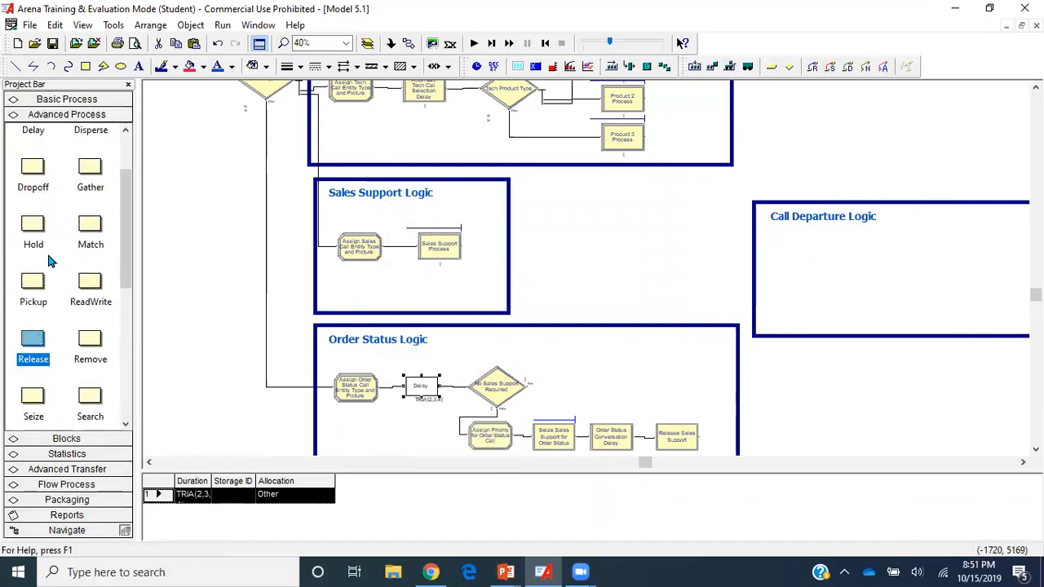
{"action": "scroll", "coordinate": [46, 261], "scroll_direction": "up", "scroll_amount": 2}
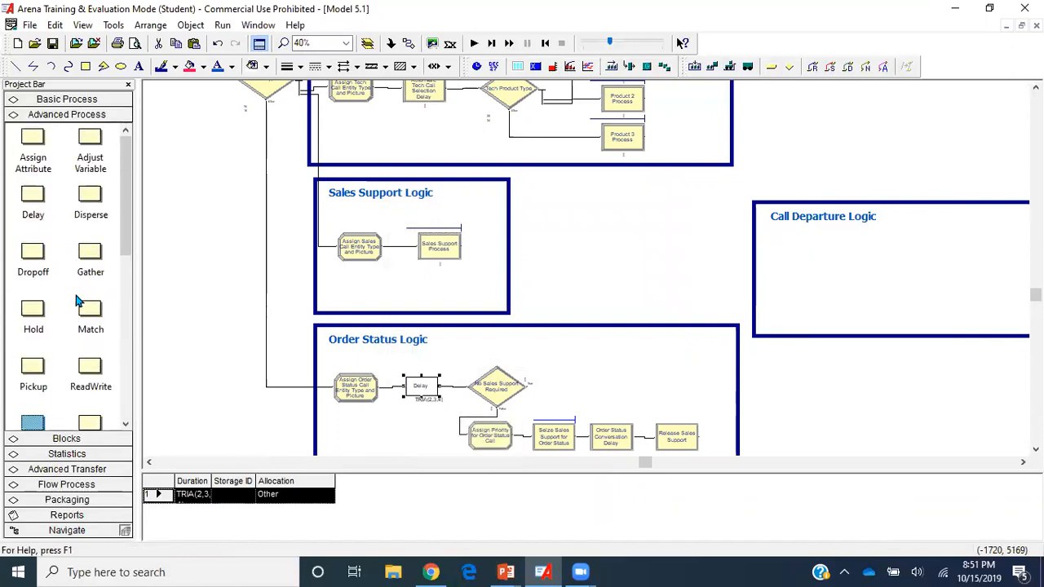
{"action": "scroll", "coordinate": [65, 396], "scroll_direction": "down", "scroll_amount": 3}
{"action": "left_click_drag", "start_coordinate": [33, 255], "coordinate": [787, 281]}
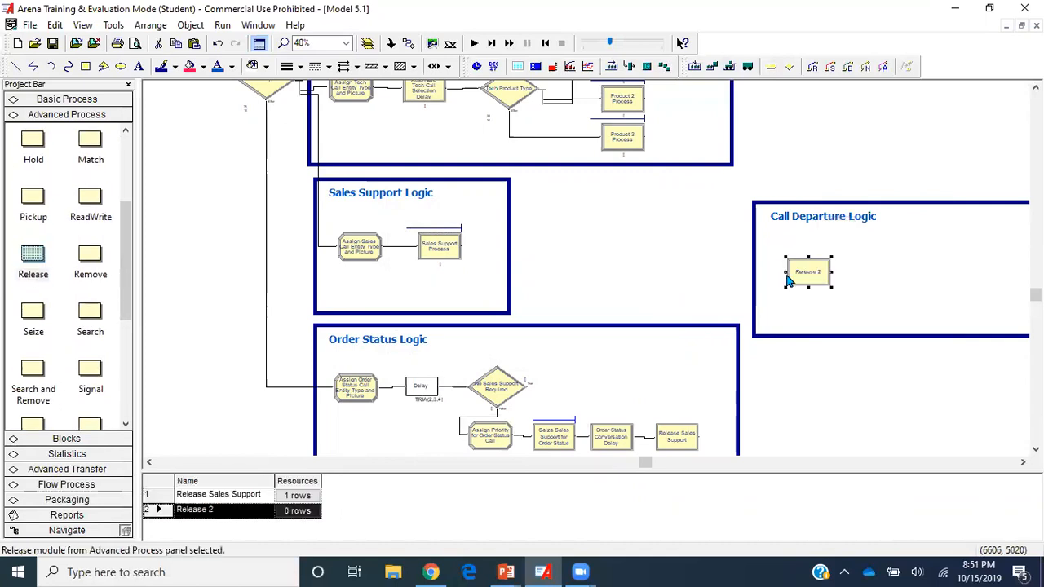
{"action": "scroll", "coordinate": [787, 281], "scroll_direction": "up", "scroll_amount": 2}
{"action": "scroll", "coordinate": [780, 282], "scroll_direction": "up", "scroll_amount": 2}
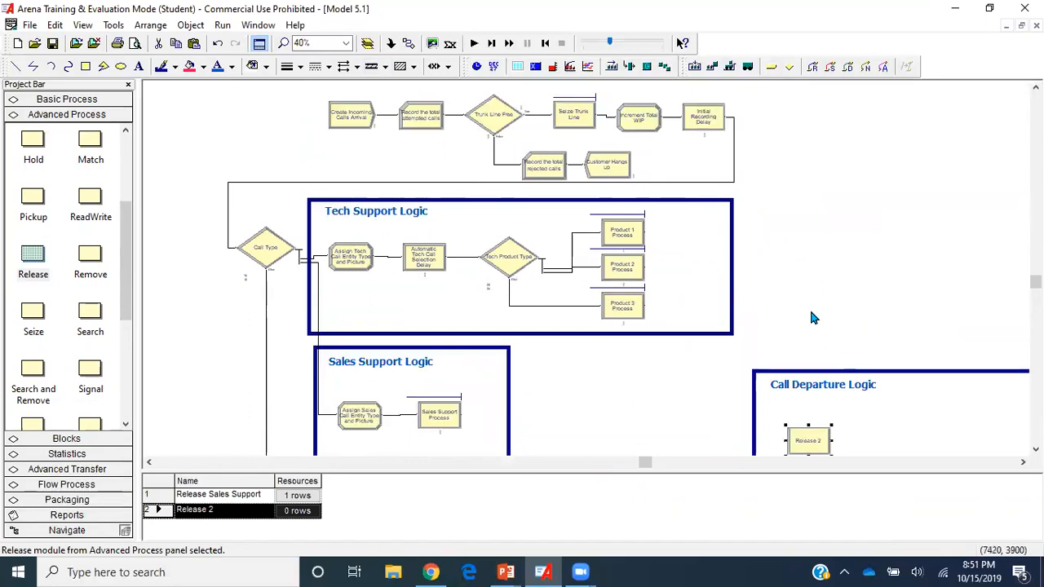
{"action": "scroll", "coordinate": [850, 401], "scroll_direction": "down", "scroll_amount": 2}
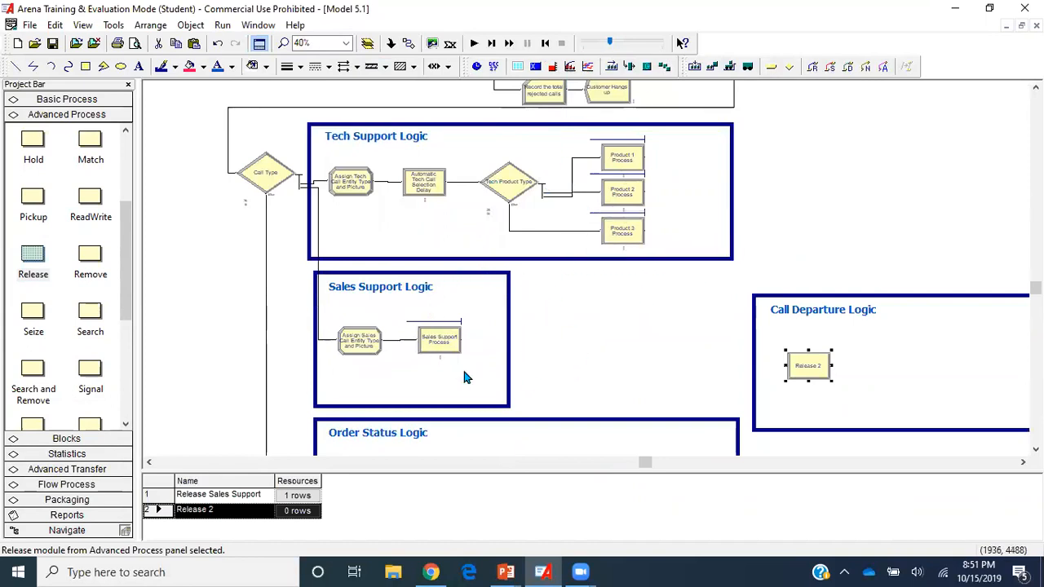
{"action": "scroll", "coordinate": [566, 335], "scroll_direction": "down", "scroll_amount": 3}
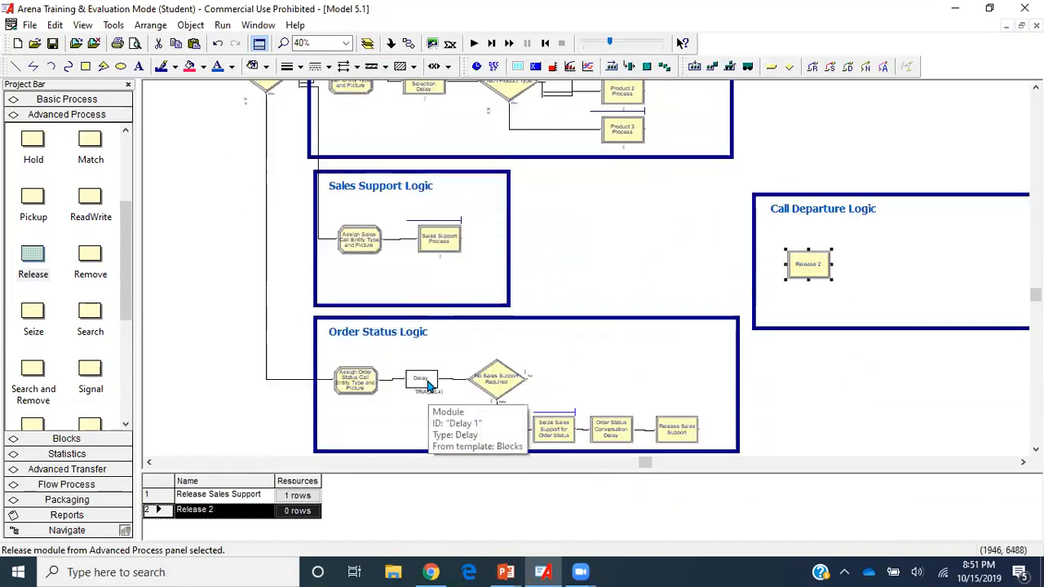
{"action": "left_click", "coordinate": [429, 387]}
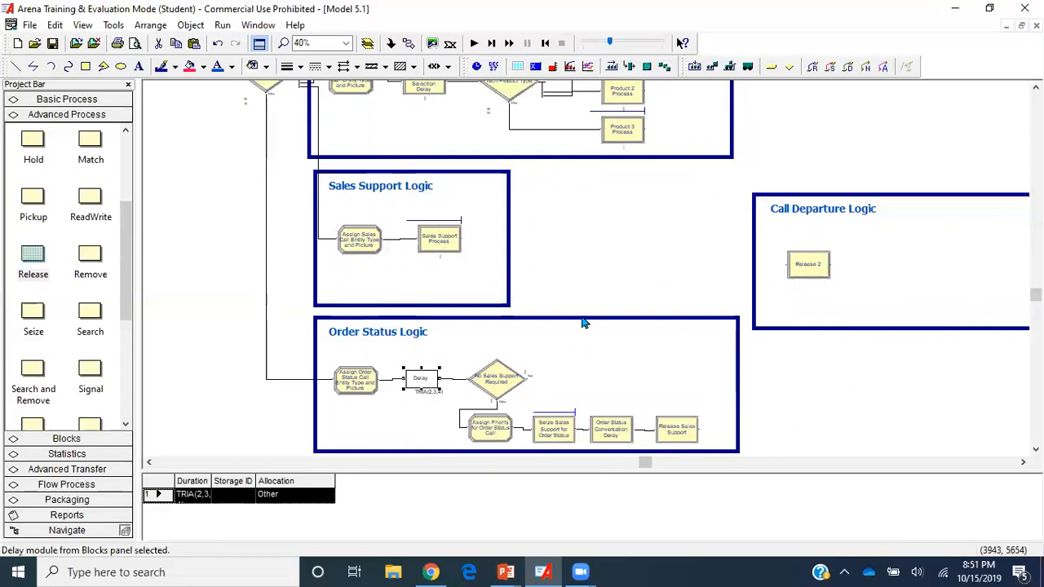
Name the Call Departure Logic section's Release module "Release Trunk Line" and add the Trunk Line resource to it
{"action": "double_click", "coordinate": [797, 275]}
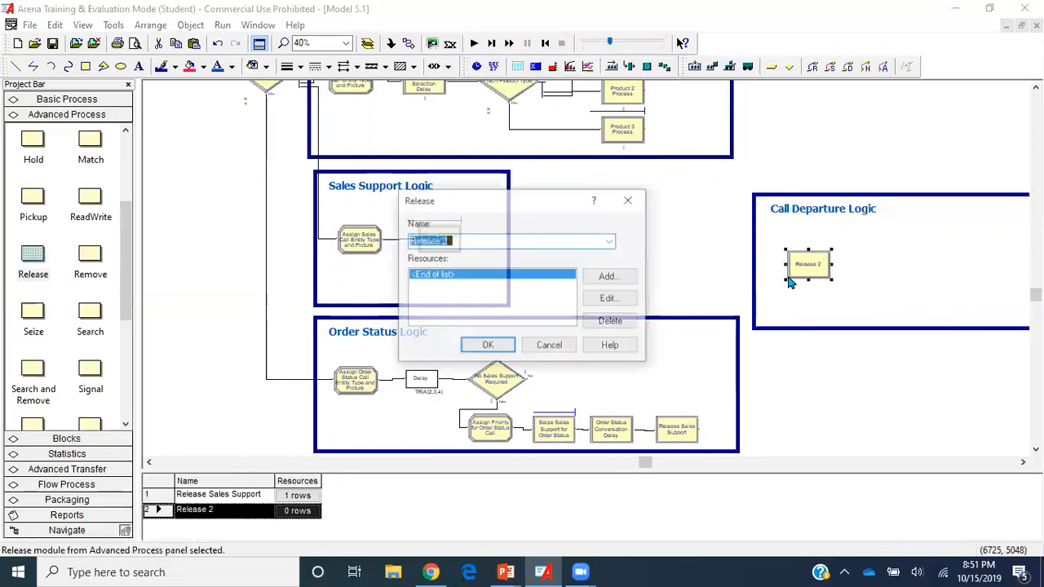
{"action": "double_click", "coordinate": [506, 240]}
{"action": "type", "text": "Trunk Line"}
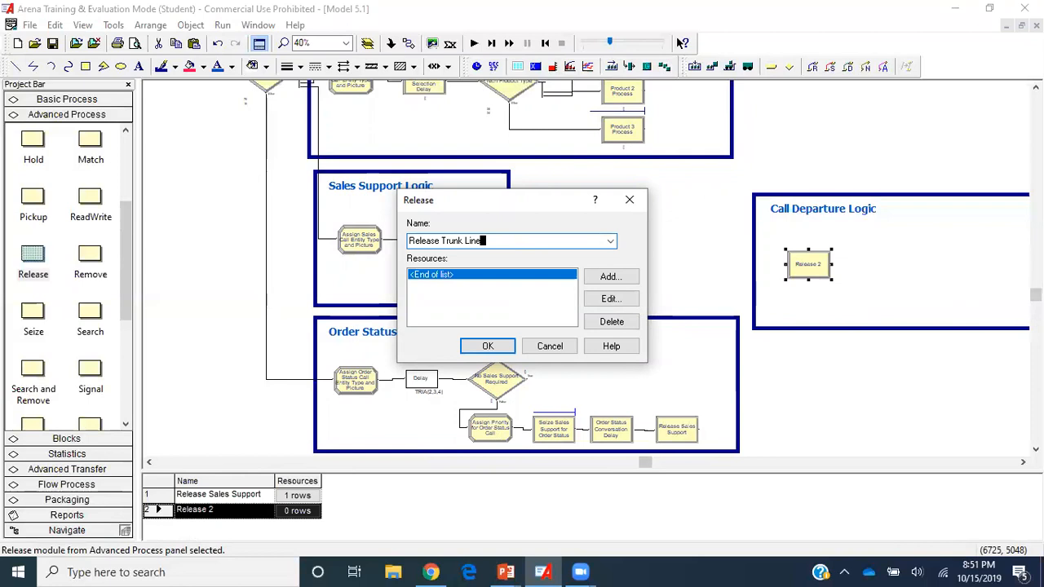
{"action": "left_click", "coordinate": [610, 276]}
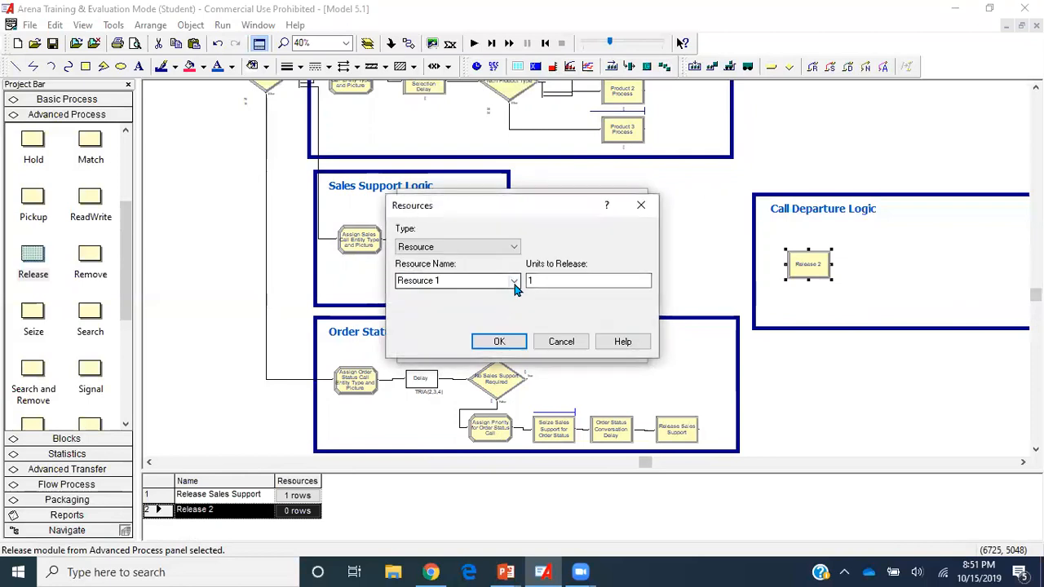
{"action": "left_click", "coordinate": [513, 282]}
{"action": "left_click", "coordinate": [477, 343]}
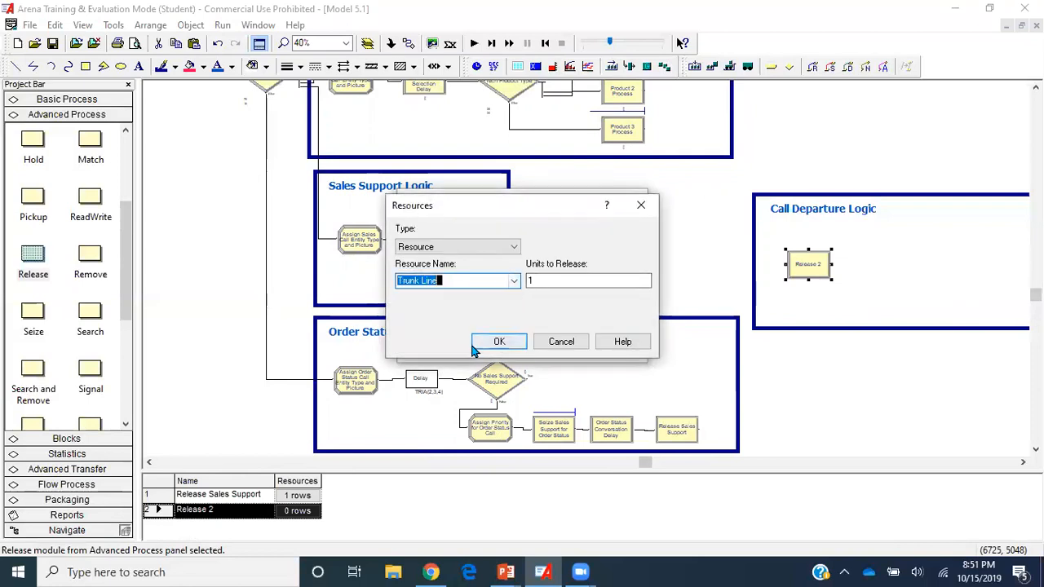
{"action": "left_click", "coordinate": [494, 344]}
{"action": "left_click", "coordinate": [499, 347]}
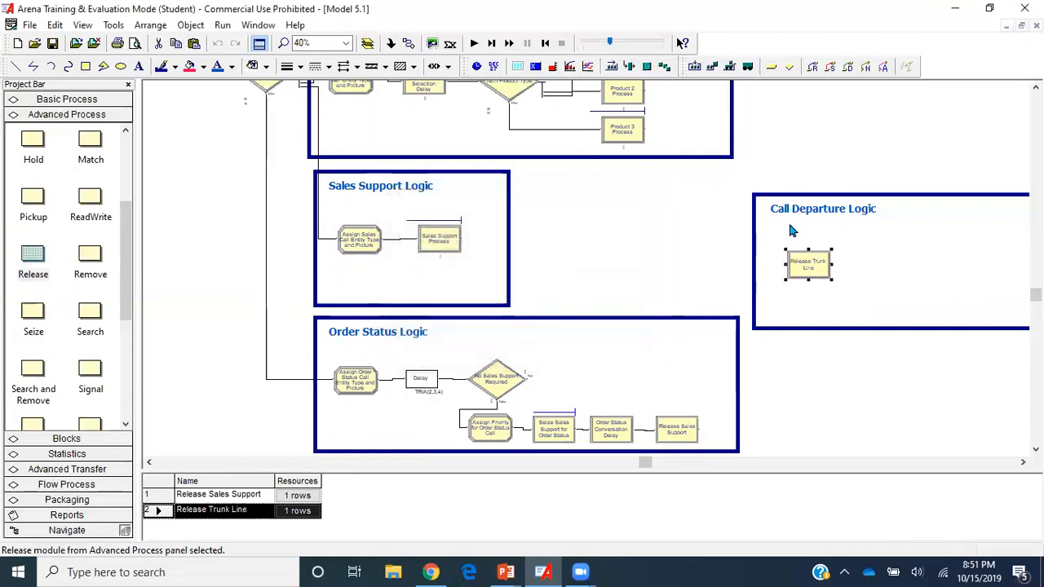
Connect the Product 1, Product 2 and Product 3 Process modules to the Release Trunk Line module
{"action": "scroll", "coordinate": [772, 257], "scroll_direction": "up", "scroll_amount": 2}
{"action": "scroll", "coordinate": [772, 257], "scroll_direction": "up", "scroll_amount": 1}
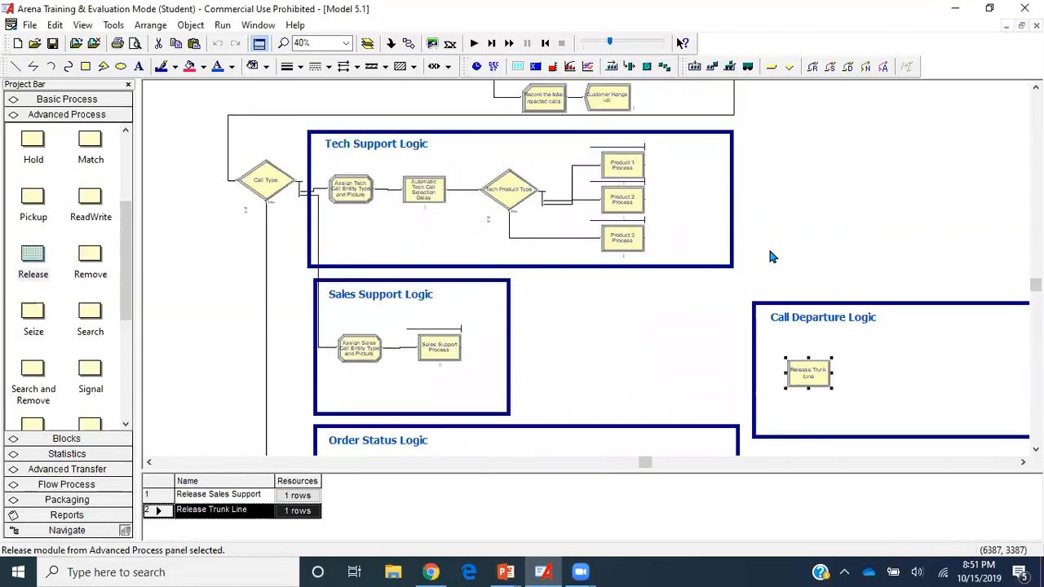
{"action": "scroll", "coordinate": [772, 257], "scroll_direction": "down", "scroll_amount": 2}
{"action": "left_click", "coordinate": [408, 43]}
{"action": "left_click", "coordinate": [785, 311]}
{"action": "left_click", "coordinate": [432, 44]}
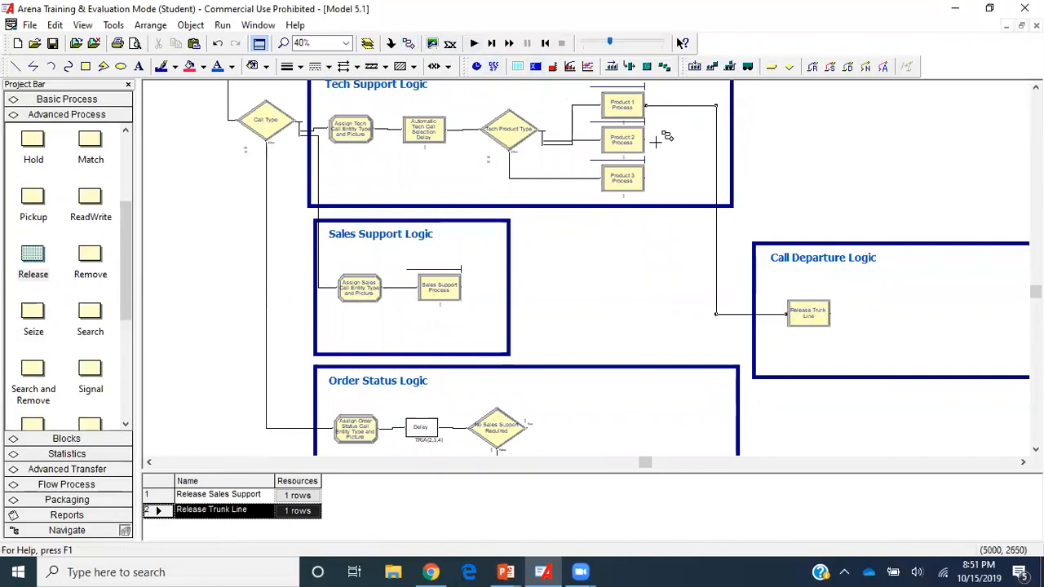
{"action": "left_click", "coordinate": [645, 139]}
{"action": "left_click", "coordinate": [785, 314]}
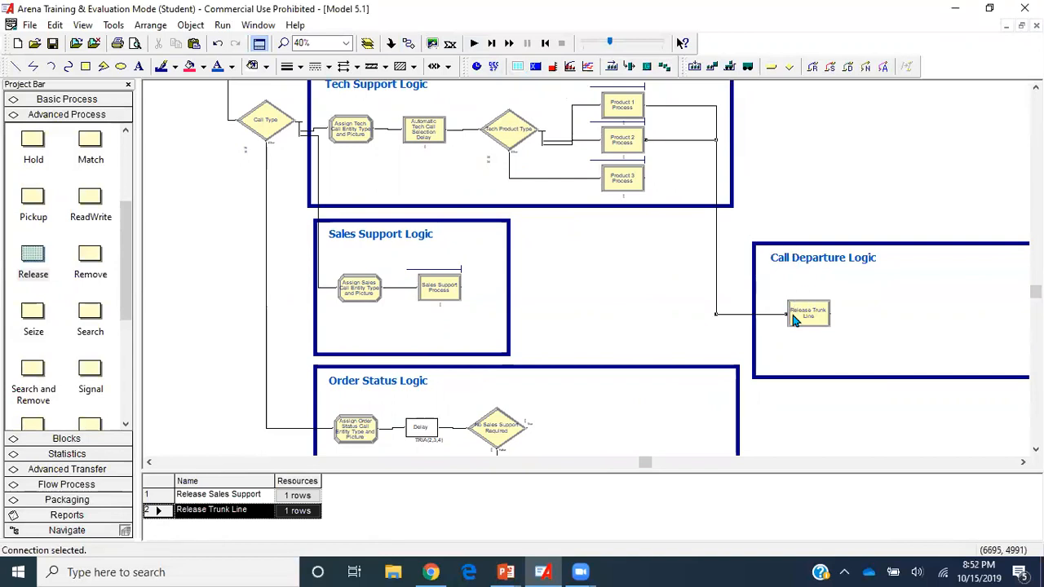
{"action": "left_click", "coordinate": [408, 43]}
{"action": "left_click", "coordinate": [645, 178]}
{"action": "left_click", "coordinate": [787, 313]}
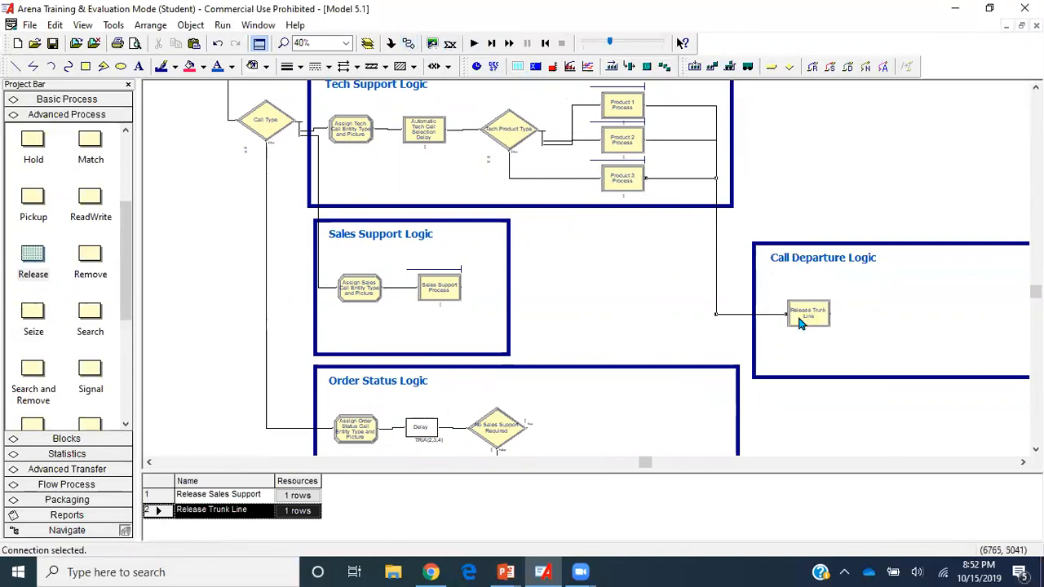
Connect the Sales Support Process and the No Sales Support Required decision's true exit to the Release Trunk Line module
{"action": "left_click", "coordinate": [409, 44]}
{"action": "left_click", "coordinate": [462, 287]}
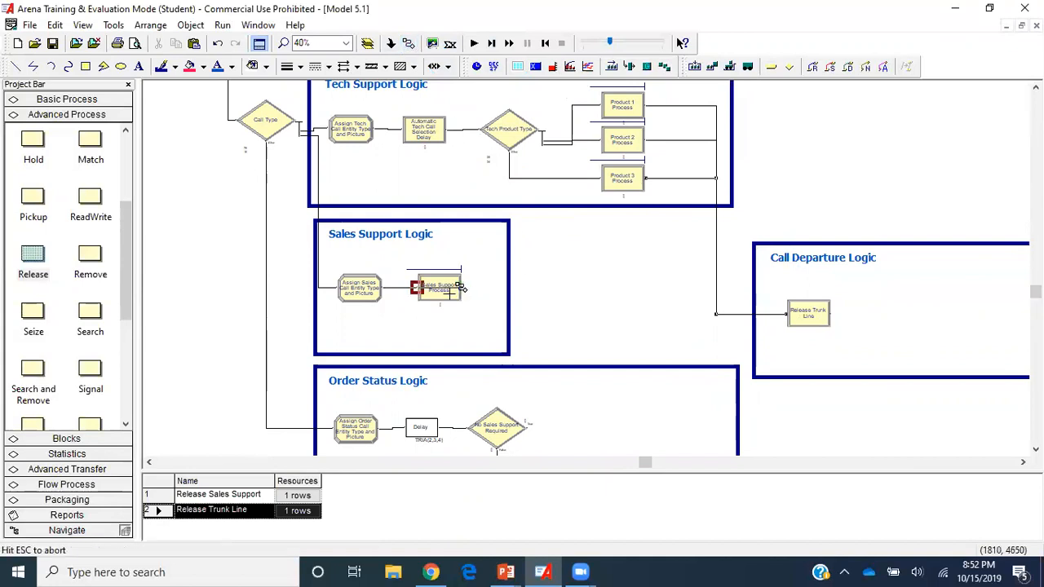
{"action": "left_click", "coordinate": [789, 315]}
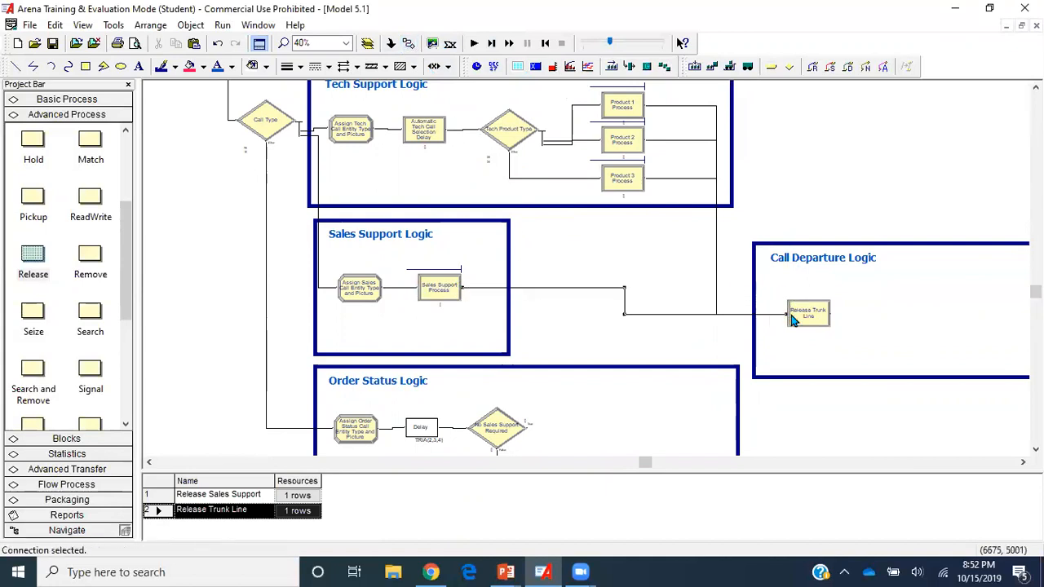
{"action": "left_click", "coordinate": [409, 44]}
{"action": "scroll", "coordinate": [725, 384], "scroll_direction": "down", "scroll_amount": 1}
{"action": "left_click", "coordinate": [527, 380]}
{"action": "left_click", "coordinate": [798, 273]}
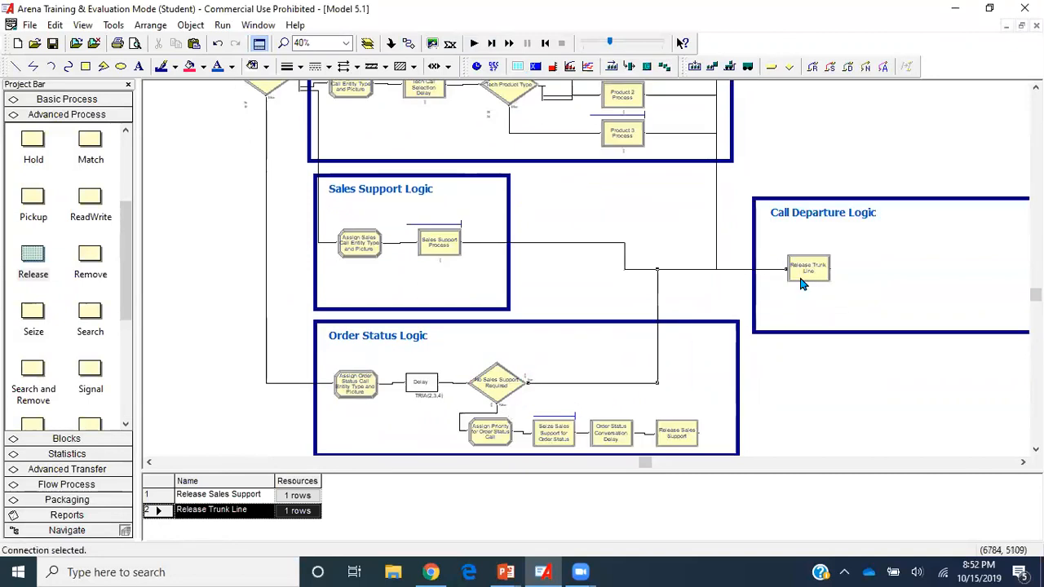
Shift the Delay and the first Assign module of the Order Status Logic slightly downward
{"action": "left_click", "coordinate": [417, 394]}
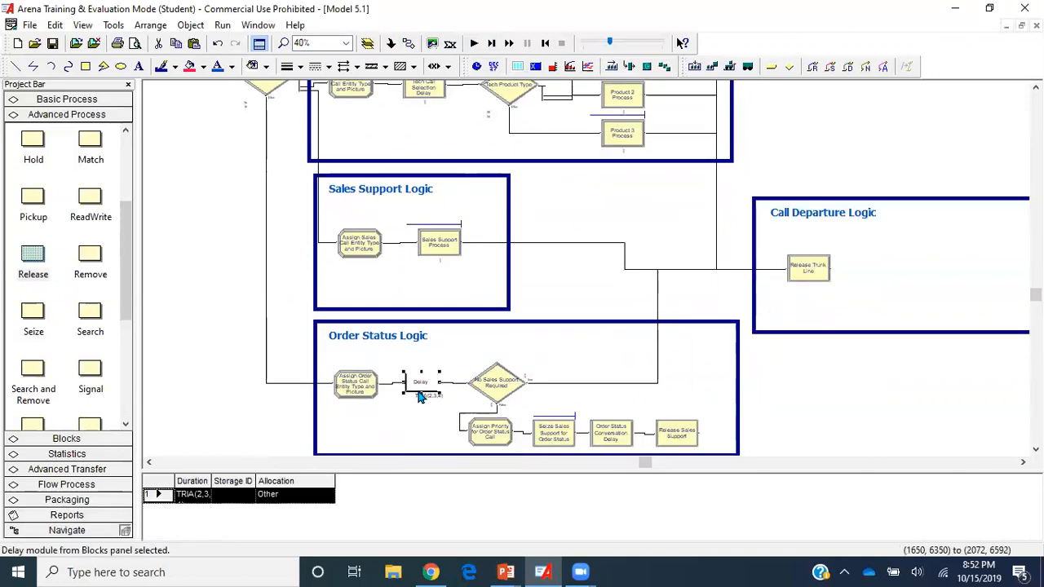
{"action": "left_click_drag", "start_coordinate": [420, 397], "coordinate": [364, 393]}
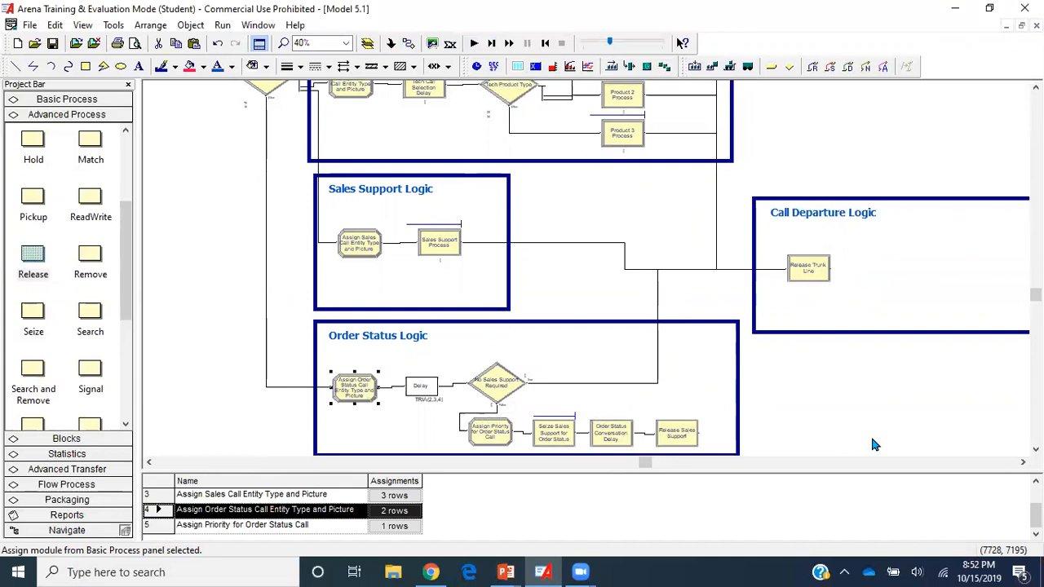
Add an Assign module inside the Call Departure Logic frame and connect the Release Trunk Line module to it
{"action": "left_click", "coordinate": [93, 100]}
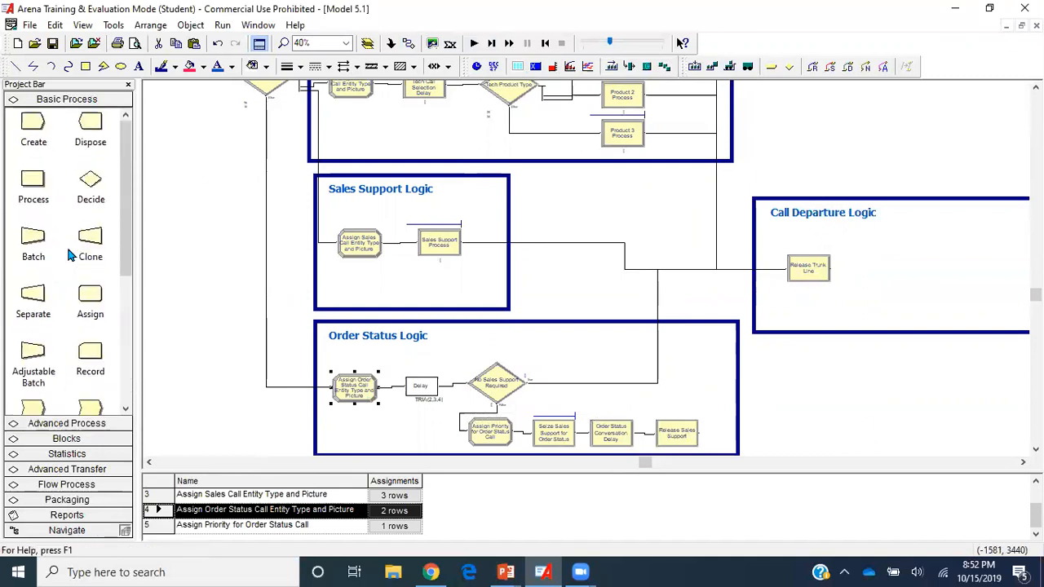
{"action": "left_click_drag", "start_coordinate": [90, 300], "coordinate": [853, 272]}
{"action": "left_click", "coordinate": [408, 45]}
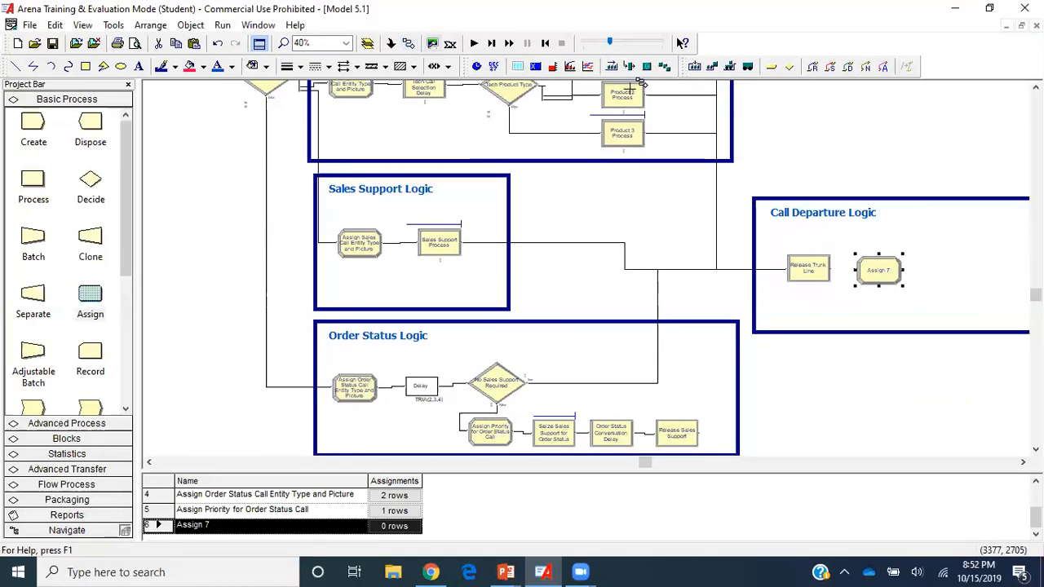
{"action": "left_click", "coordinate": [823, 275]}
{"action": "left_click", "coordinate": [897, 274]}
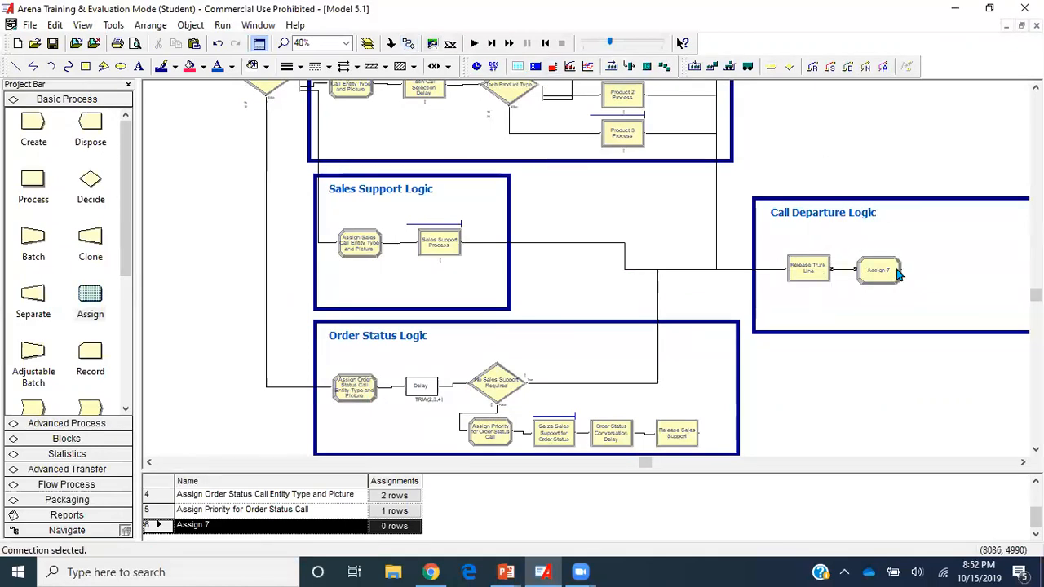
Review the delay settings of the Sales Support Process and the Order Status Conversation Delay modules
{"action": "left_click", "coordinate": [432, 242]}
{"action": "double_click", "coordinate": [432, 241]}
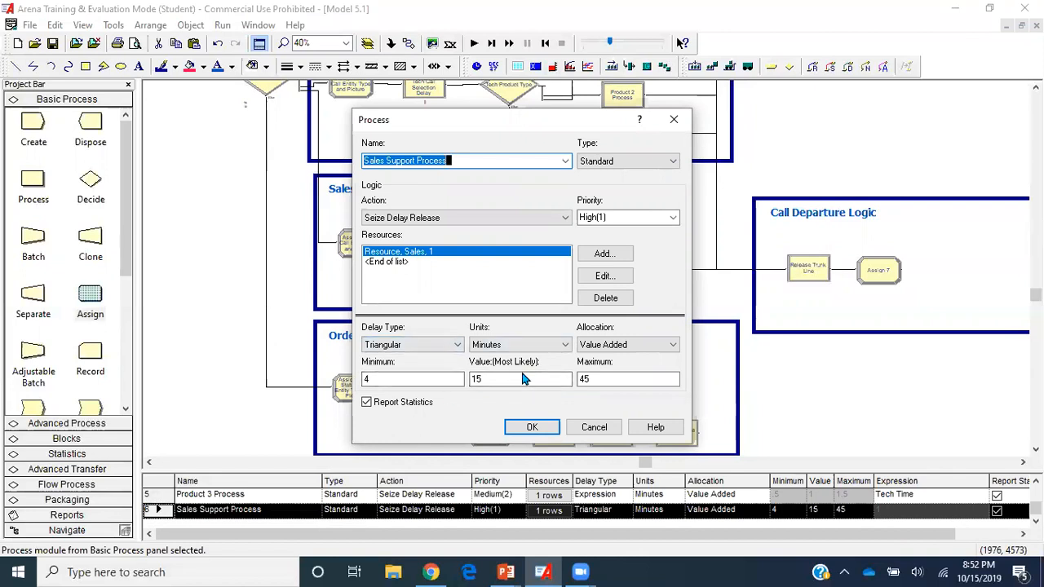
{"action": "left_click", "coordinate": [532, 427]}
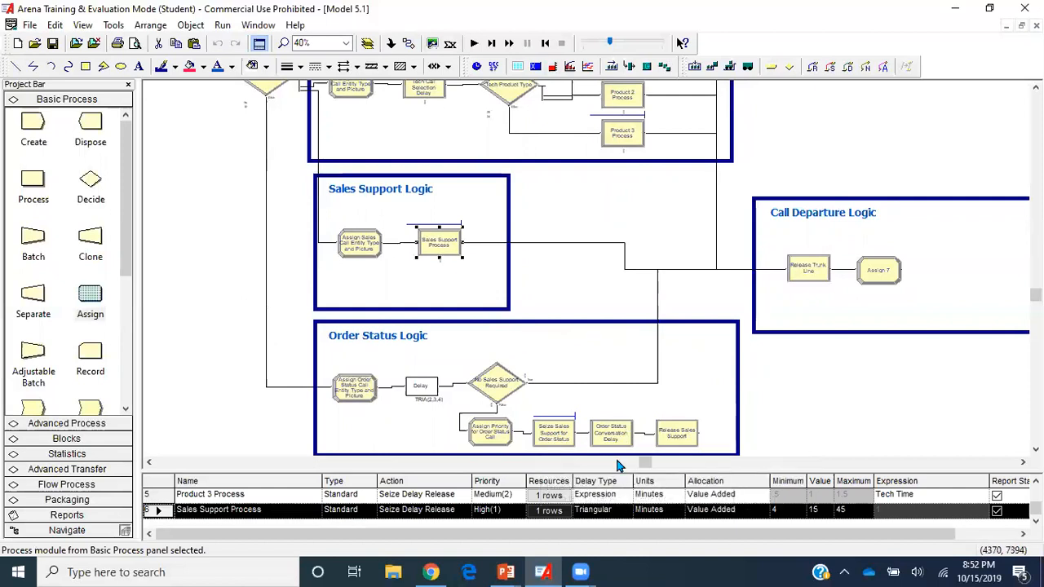
{"action": "double_click", "coordinate": [617, 446]}
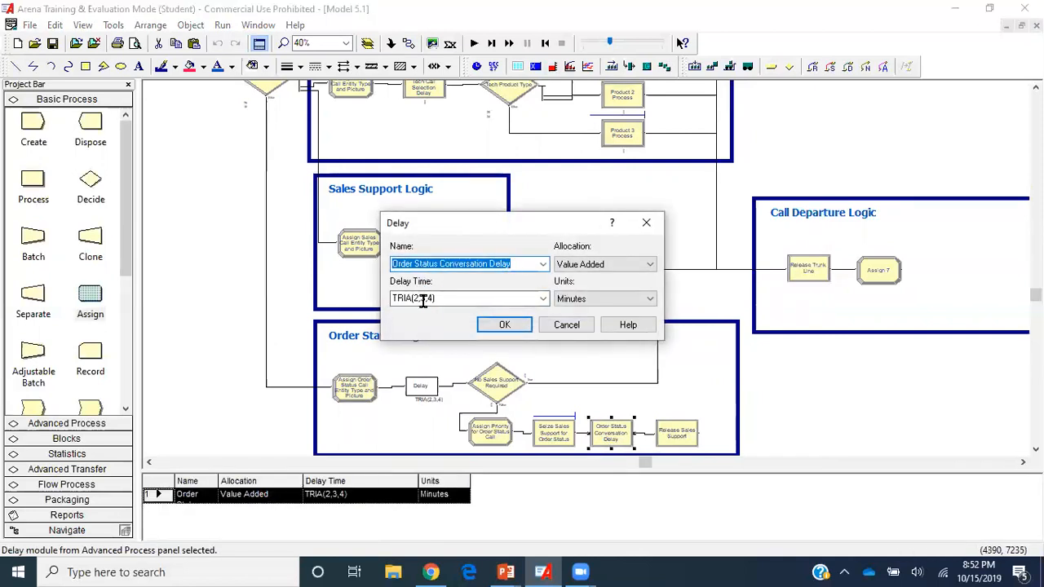
{"action": "left_click", "coordinate": [503, 325]}
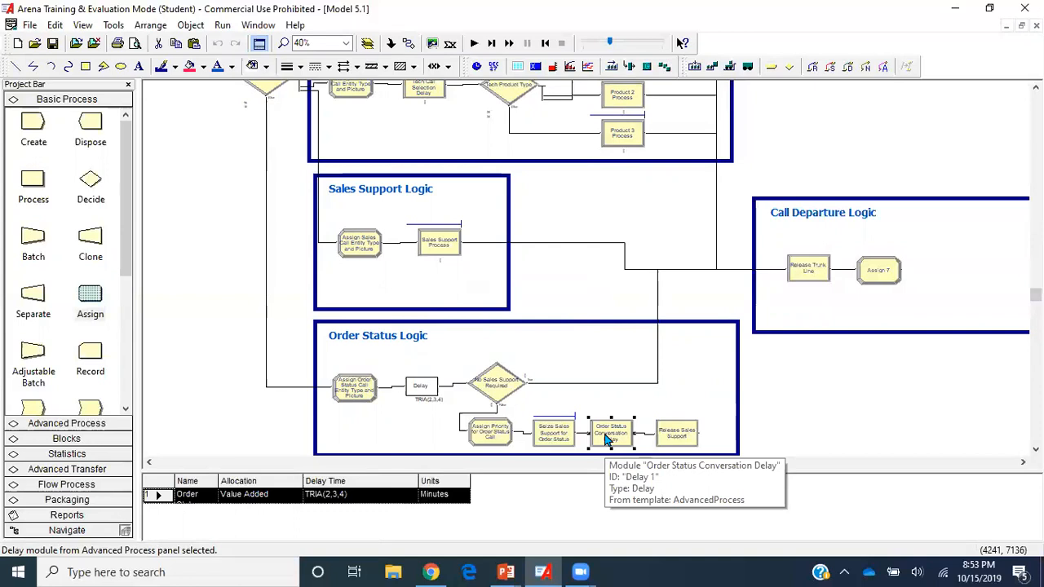
Try the Expression delay type in the Sales Support Process module and return it to Triangular
{"action": "double_click", "coordinate": [430, 255]}
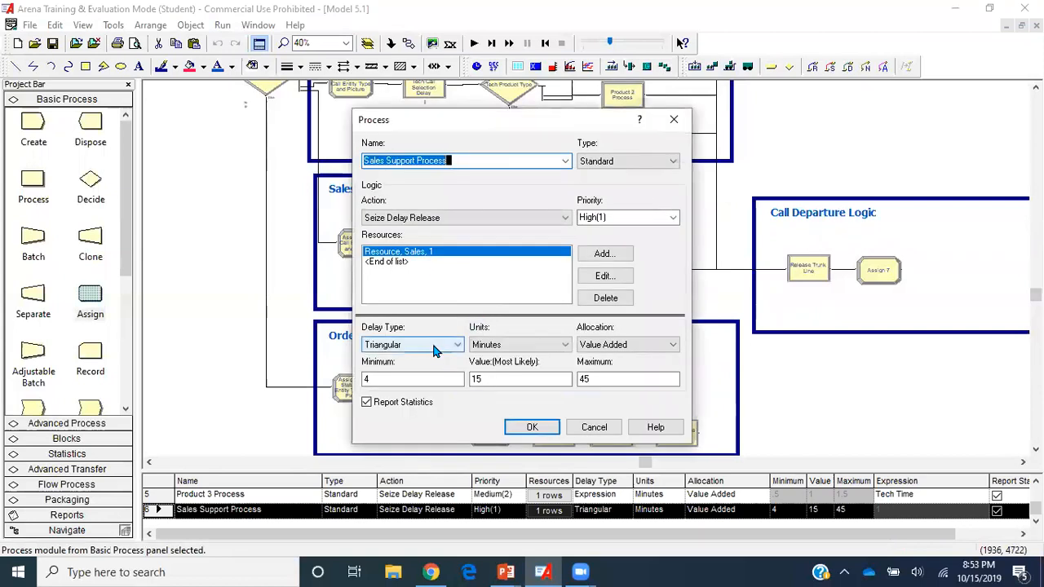
{"action": "left_click", "coordinate": [433, 346]}
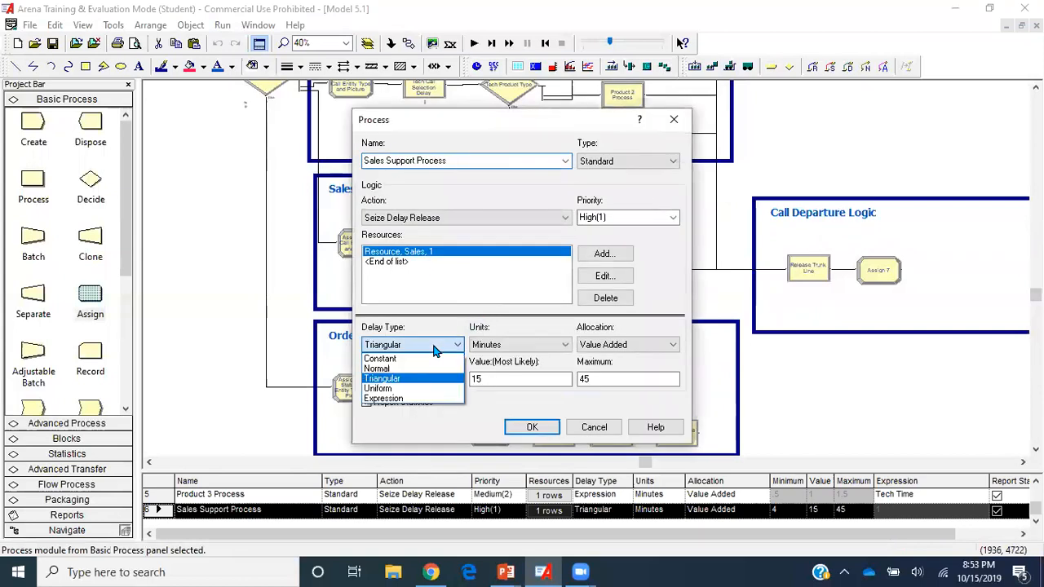
{"action": "left_click", "coordinate": [422, 399]}
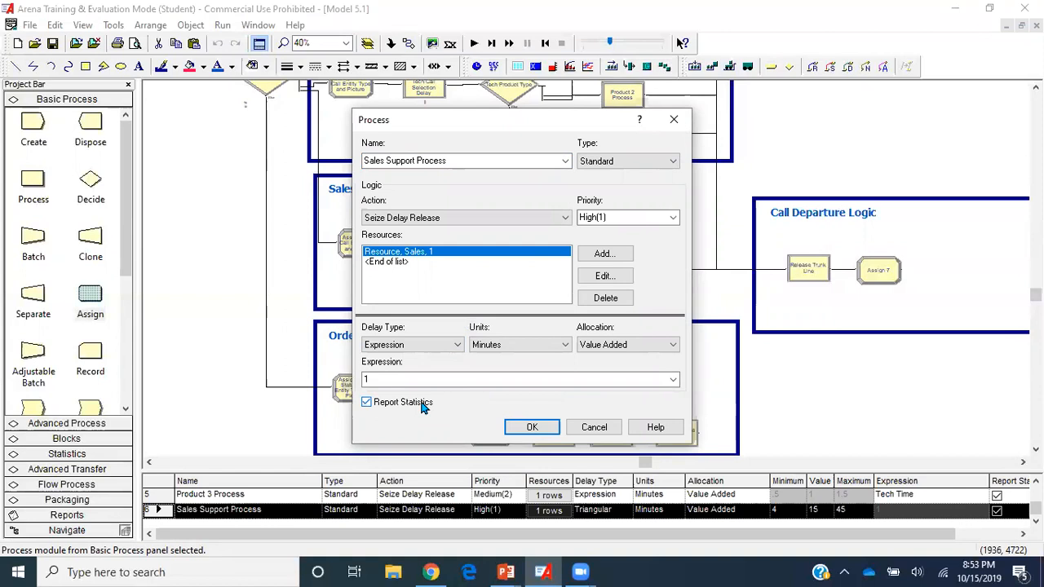
{"action": "left_click", "coordinate": [416, 347]}
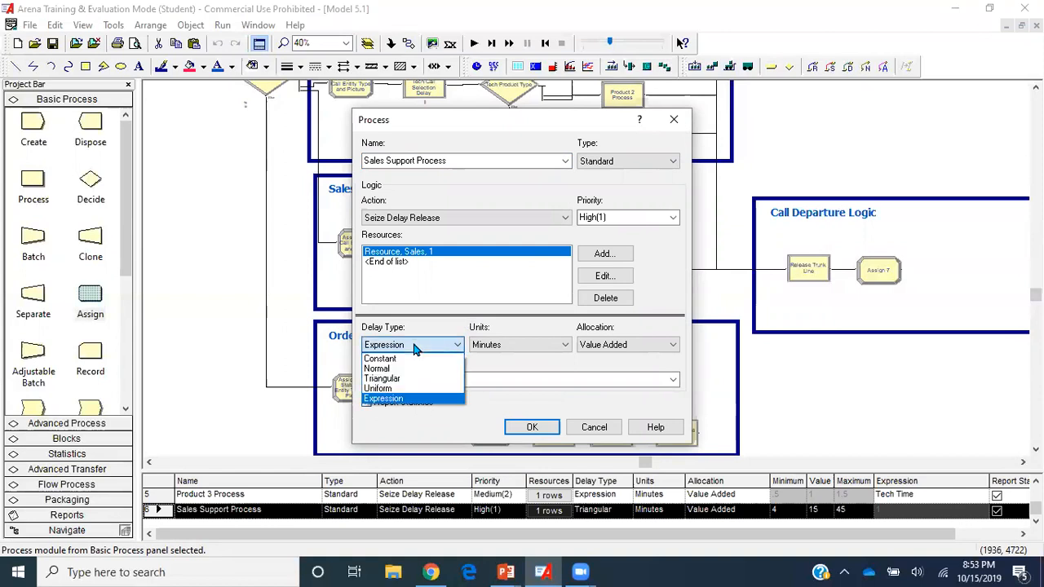
{"action": "left_click", "coordinate": [412, 387]}
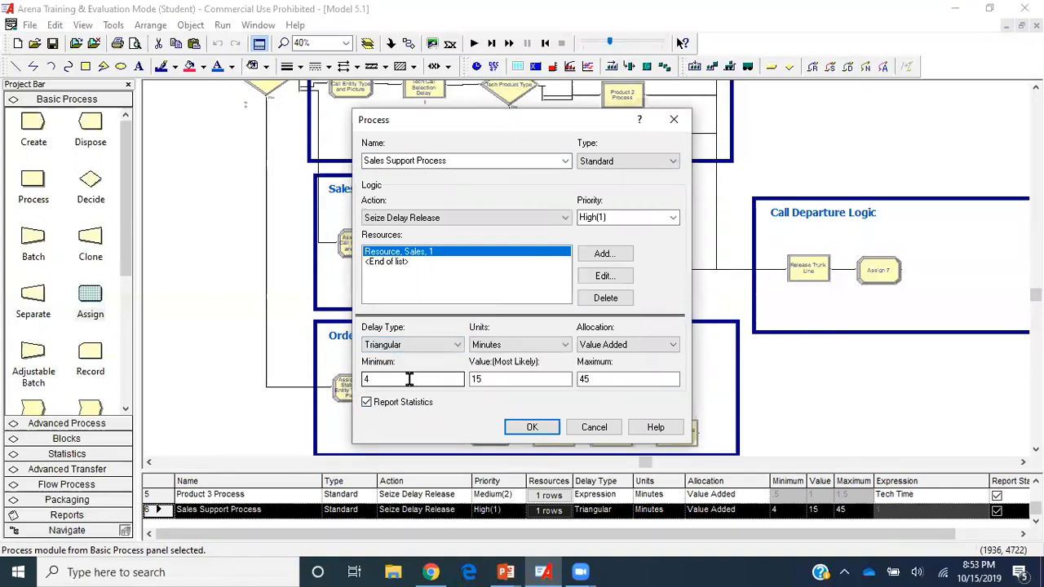
{"action": "left_click", "coordinate": [531, 427]}
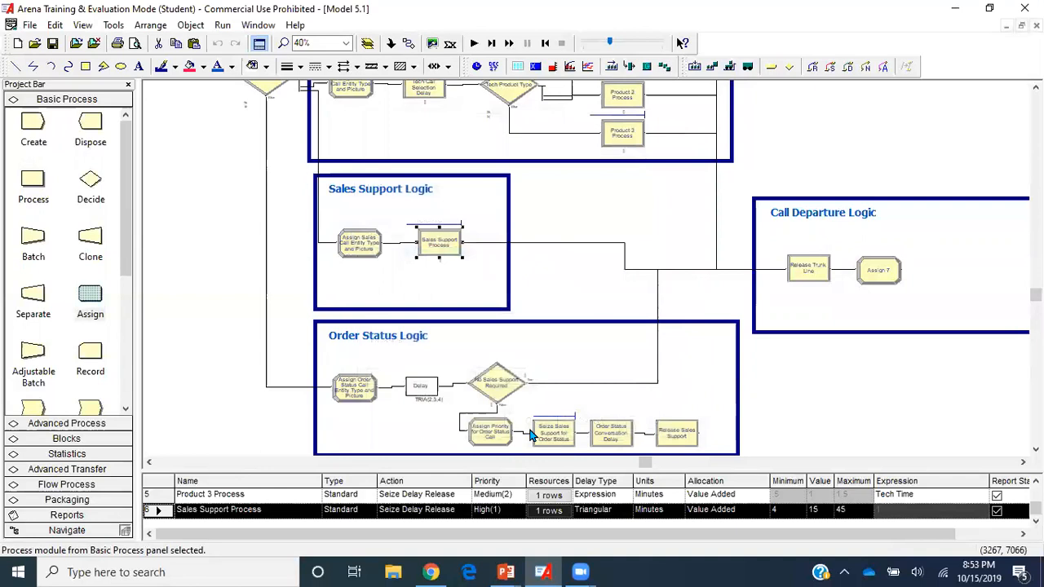
Connect the Release Sales Support module of the Order Status Logic to the Release Trunk Line module
{"action": "left_click", "coordinate": [687, 437]}
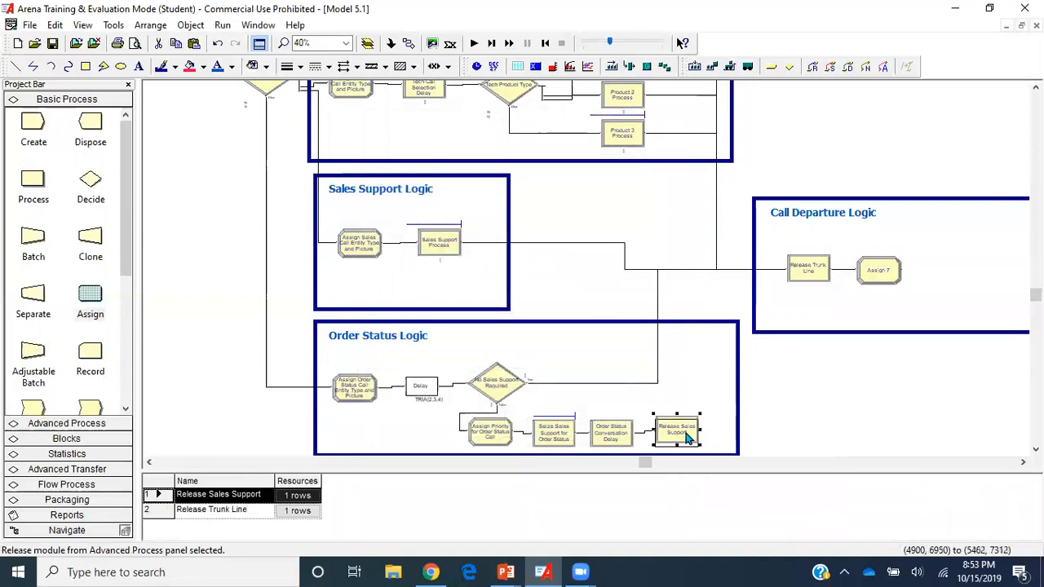
{"action": "left_click", "coordinate": [818, 432]}
{"action": "left_click", "coordinate": [407, 42]}
{"action": "left_click", "coordinate": [700, 433]}
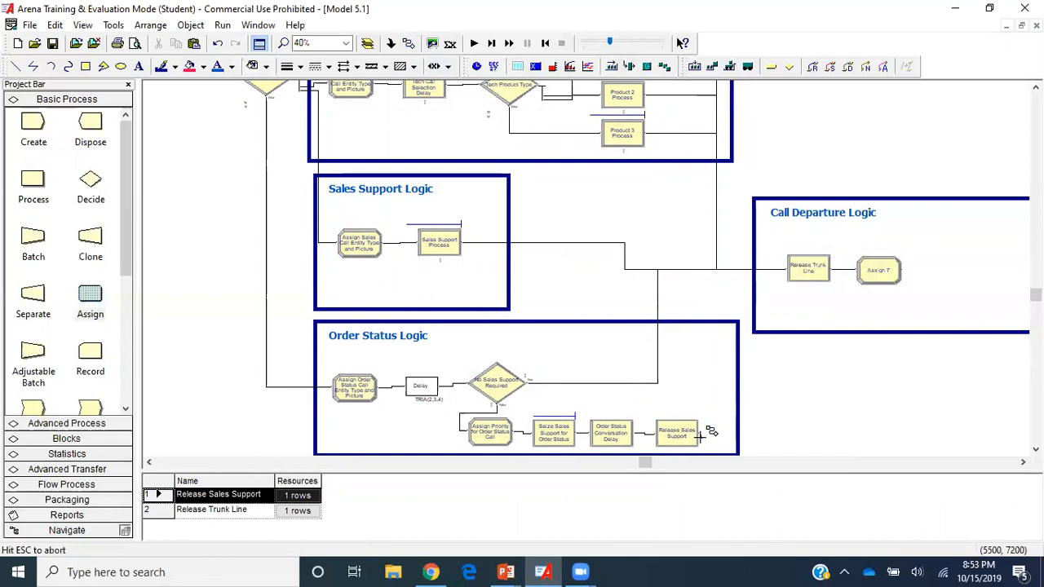
{"action": "left_click", "coordinate": [784, 270]}
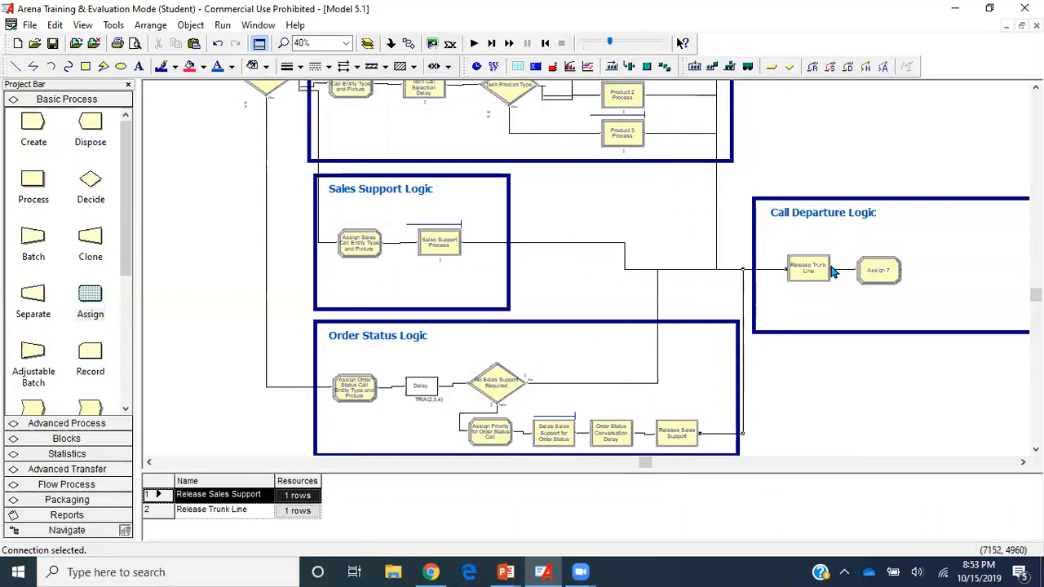
Name the Assign module in the Call Departure Logic "Decrement Total WIP"
{"action": "left_click", "coordinate": [878, 279]}
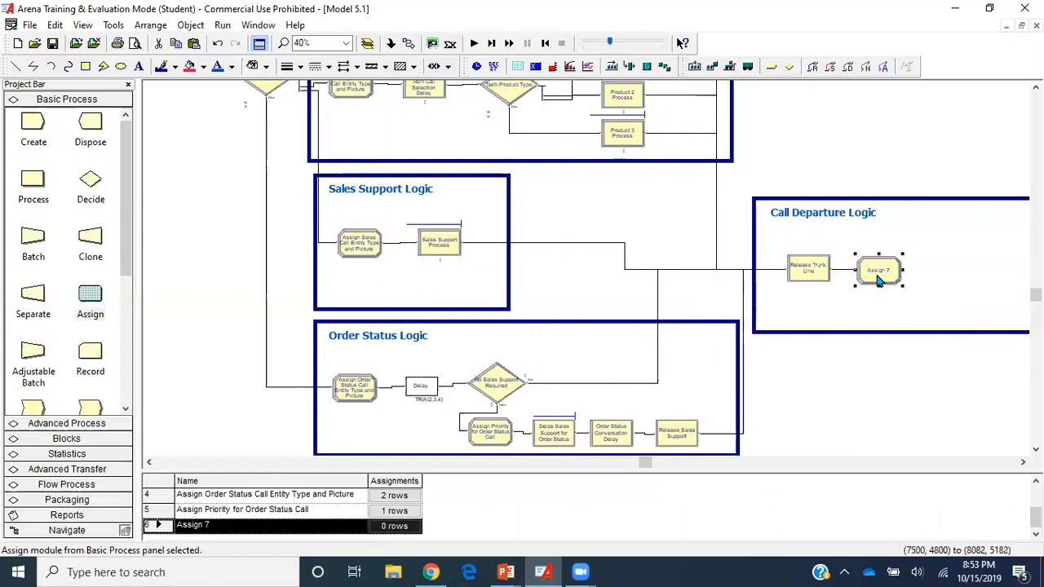
{"action": "double_click", "coordinate": [878, 278]}
{"action": "left_click", "coordinate": [338, 232]}
{"action": "key", "text": "BackSpace"}
{"action": "key", "text": "BackSpace"}
{"action": "key", "text": "BackSpace"}
{"action": "key", "text": "BackSpace"}
{"action": "key", "text": "BackSpace"}
{"action": "type", "text": "Decrem"}
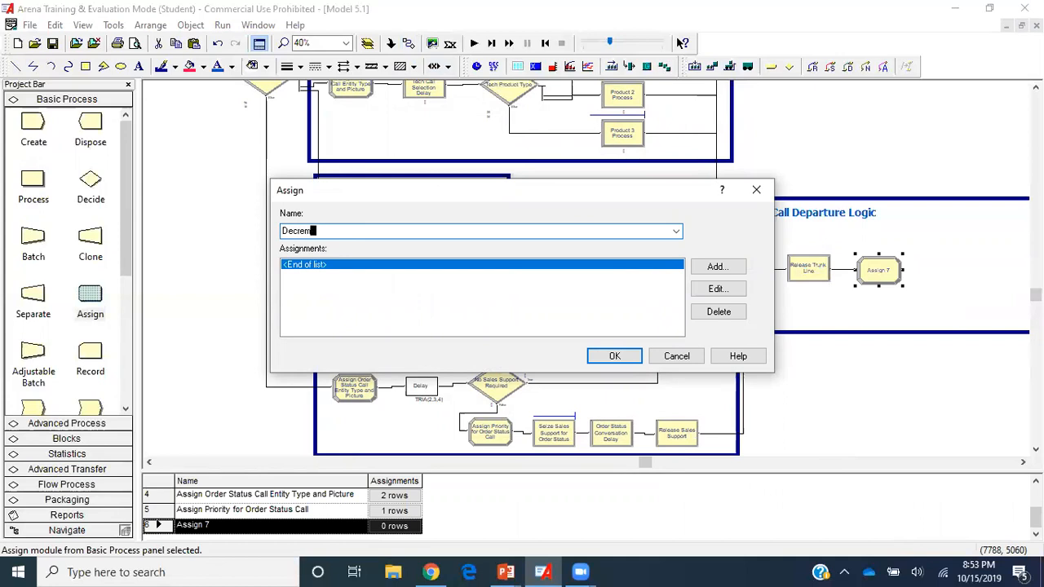
{"action": "type", "text": "ent Total WI"}
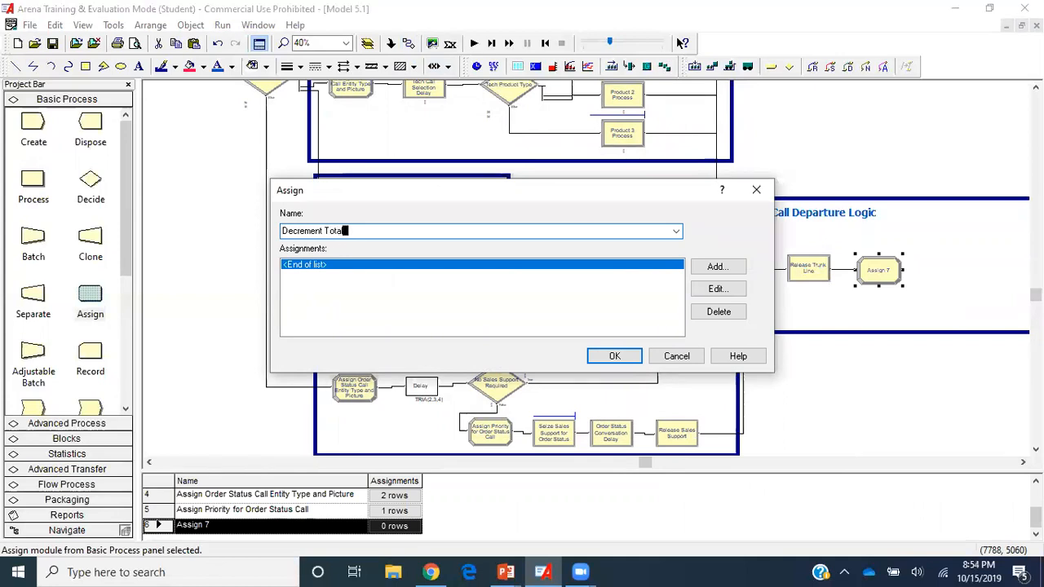
Add a variable assignment to the Decrement Total WIP module that sets Total WIP to Total WIP-1
{"action": "left_click", "coordinate": [718, 267]}
{"action": "left_click", "coordinate": [566, 265]}
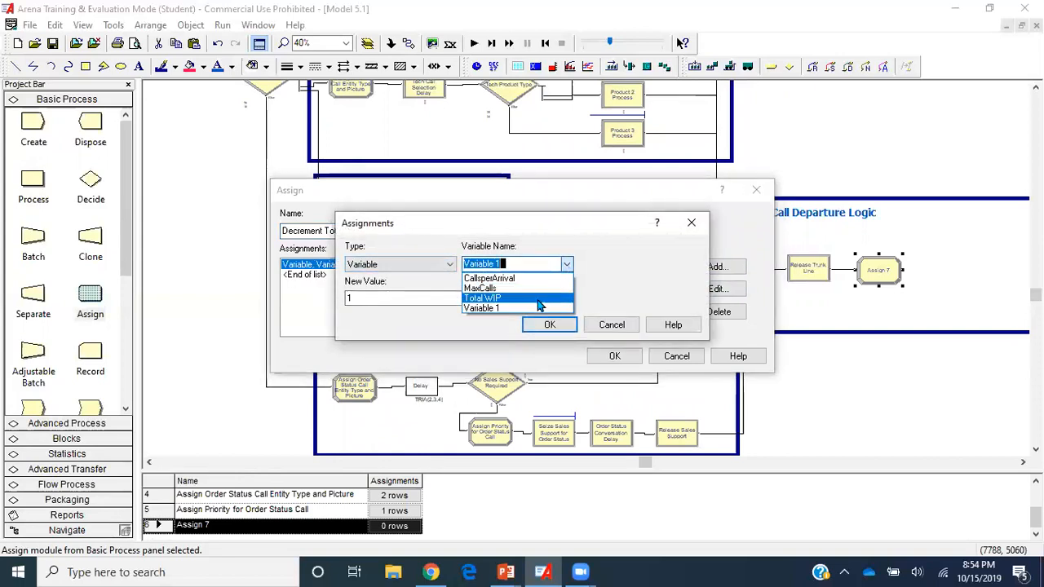
{"action": "left_click", "coordinate": [537, 299]}
{"action": "key", "text": "Tab"}
{"action": "type", "text": "Total WIP"}
{"action": "key", "text": "Return"}
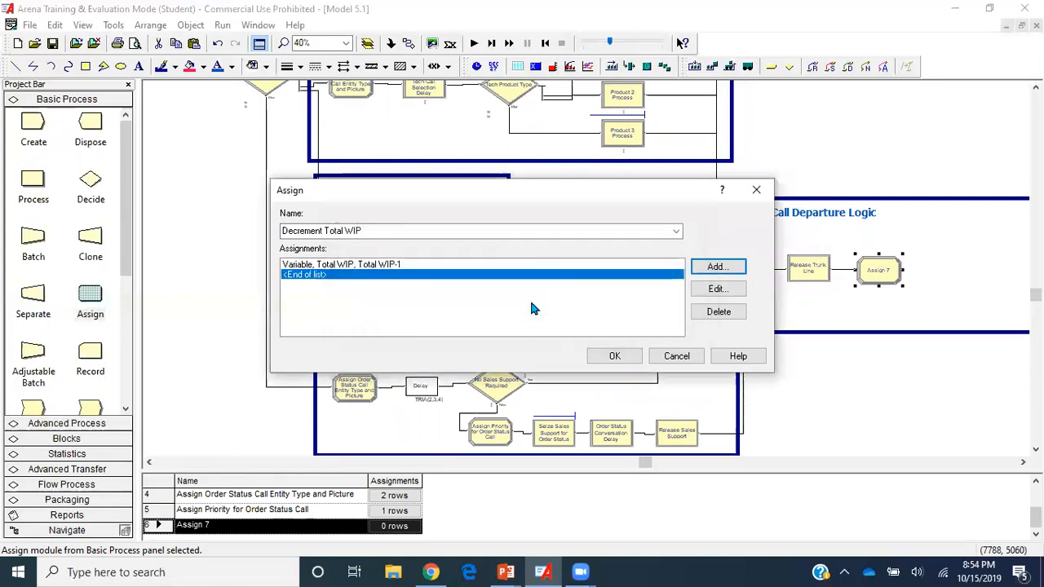
{"action": "left_click", "coordinate": [614, 356]}
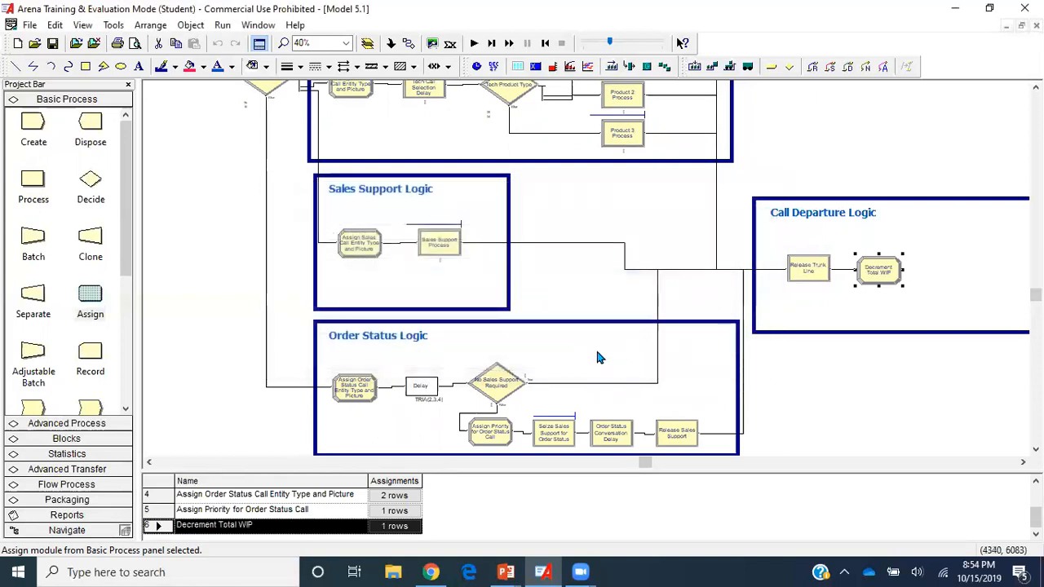
Add a Record module after Decrement Total WIP and name it "Record Total Completed Calls"
{"action": "left_click_drag", "start_coordinate": [90, 359], "coordinate": [924, 277]}
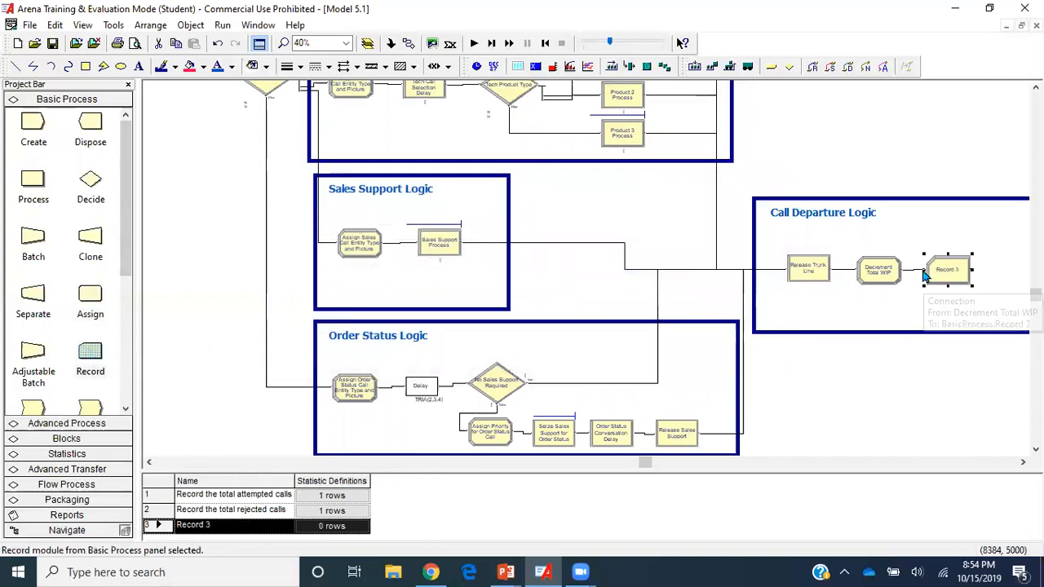
{"action": "double_click", "coordinate": [941, 271]}
{"action": "left_click", "coordinate": [503, 300]}
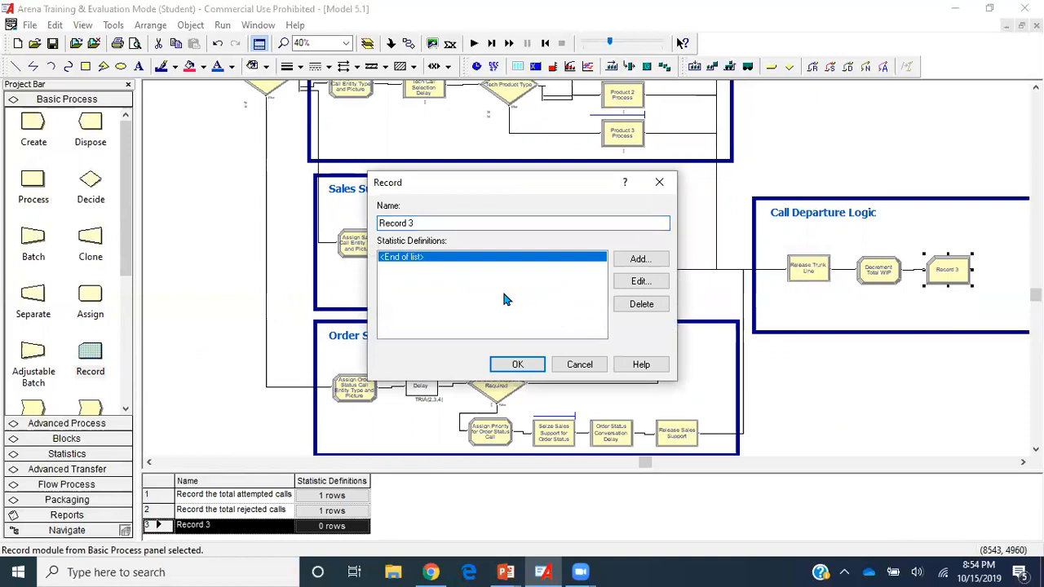
{"action": "double_click", "coordinate": [466, 220]}
{"action": "type", "text": "Total Completed Calls"}
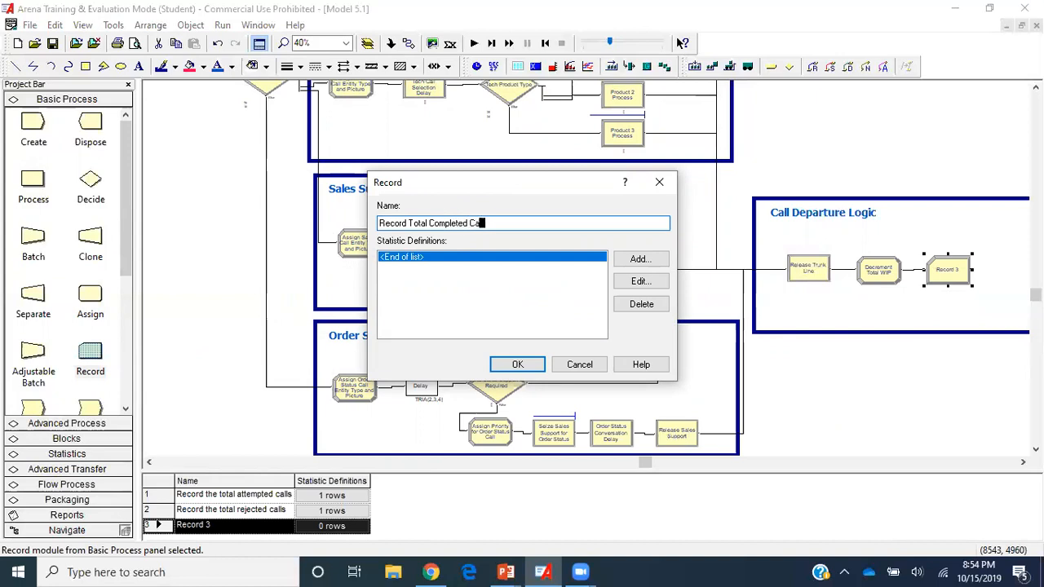
Add a Count statistic with the counter name "Completed Calls" to the Record Total Completed Calls module
{"action": "left_click", "coordinate": [632, 259]}
{"action": "double_click", "coordinate": [449, 326]}
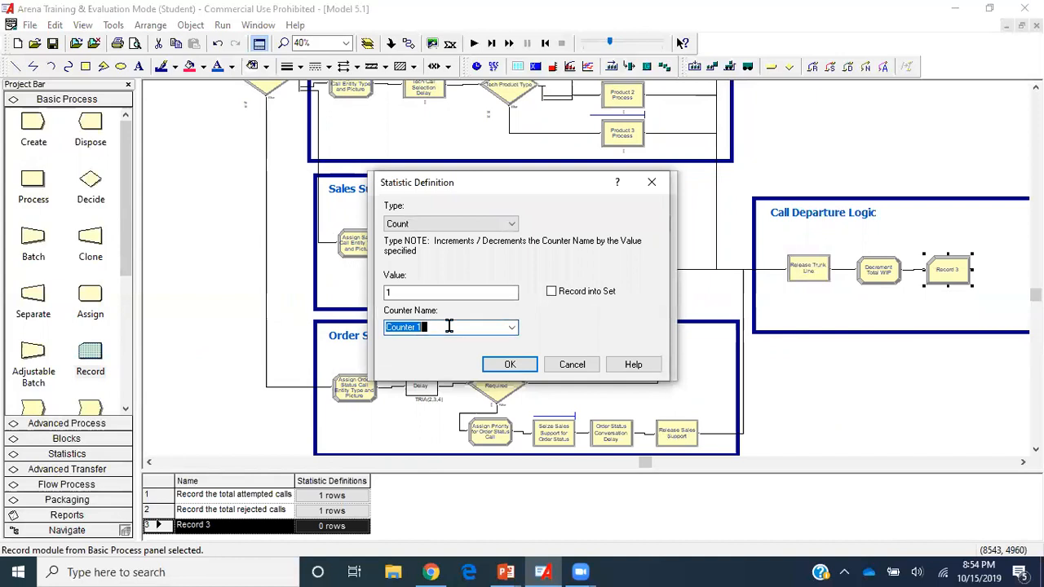
{"action": "type", "text": "Comple"}
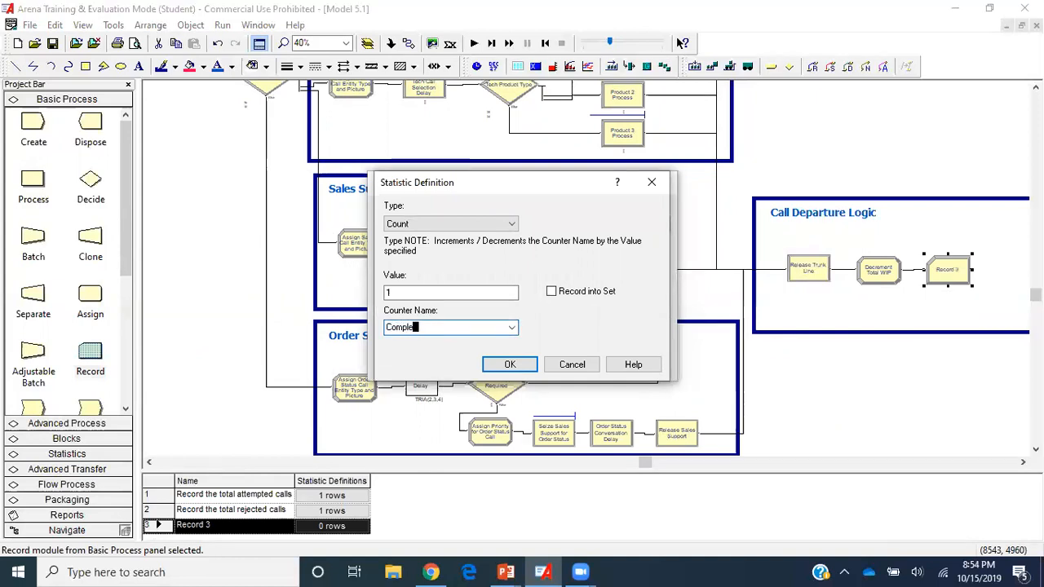
{"action": "type", "text": "ted Calls"}
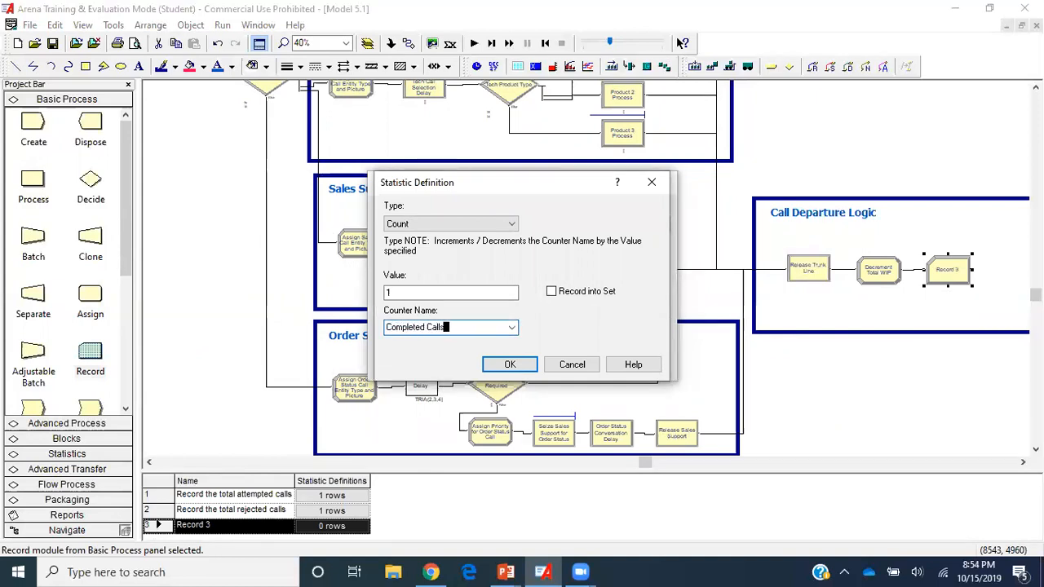
{"action": "key", "text": "Return"}
{"action": "left_click", "coordinate": [522, 364]}
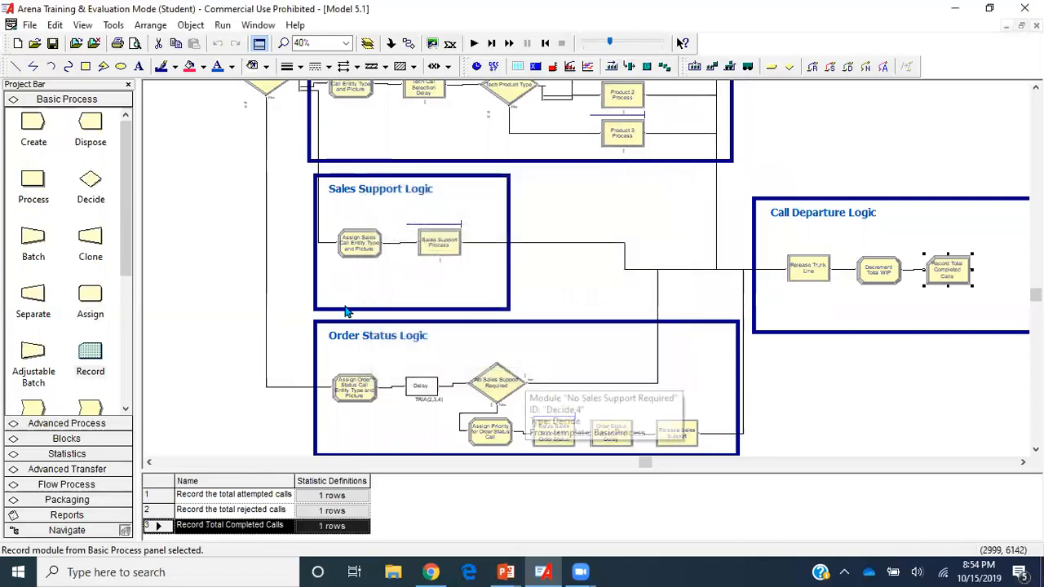
Add a Dispose module after Record Total Completed Calls and name it "Calls leaves the system"
{"action": "left_click_drag", "start_coordinate": [92, 122], "coordinate": [991, 275]}
{"action": "double_click", "coordinate": [994, 275]}
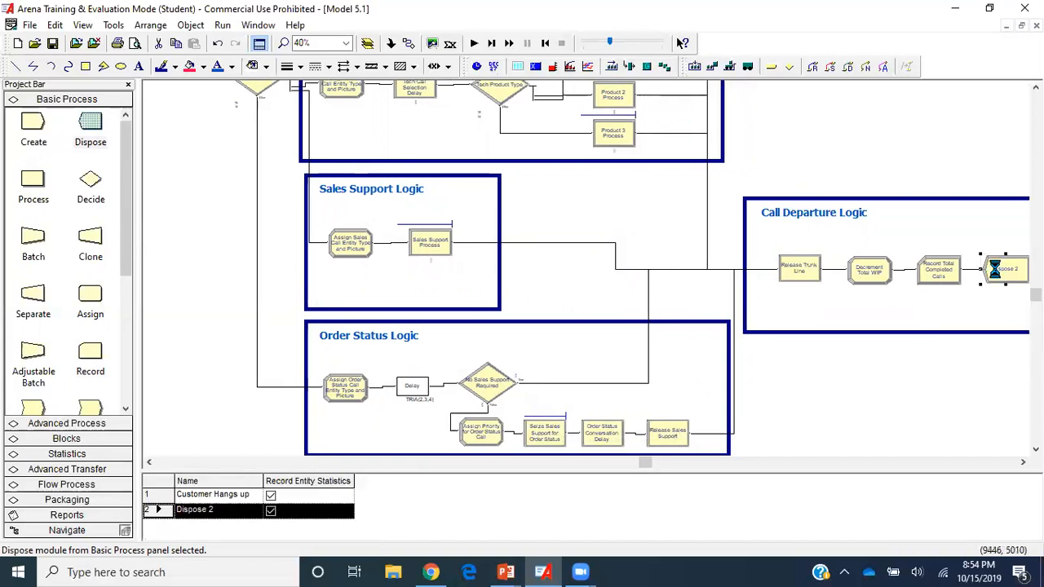
{"action": "type", "text": "Calls leaves the system"}
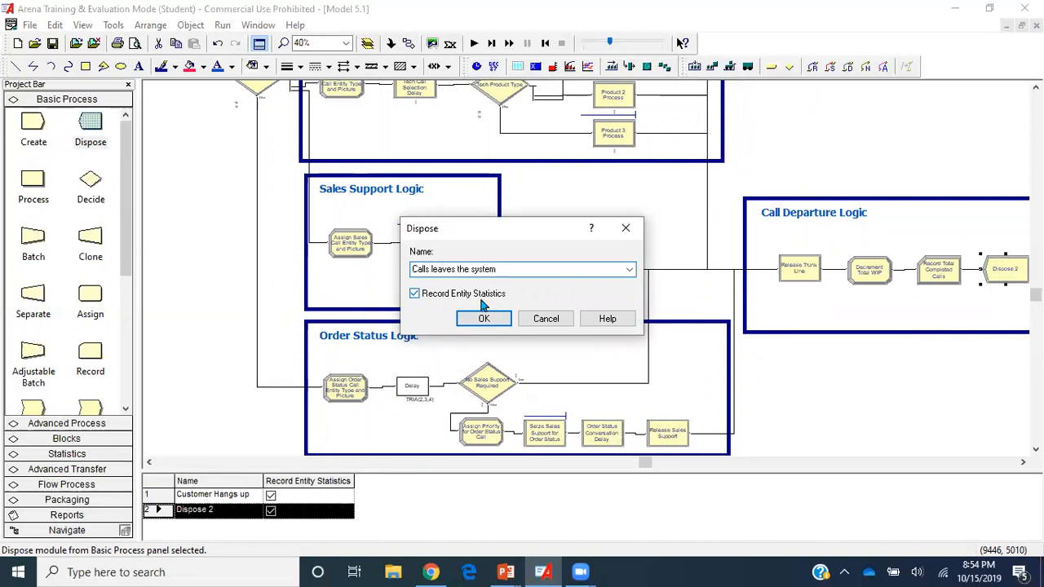
{"action": "left_click", "coordinate": [483, 318]}
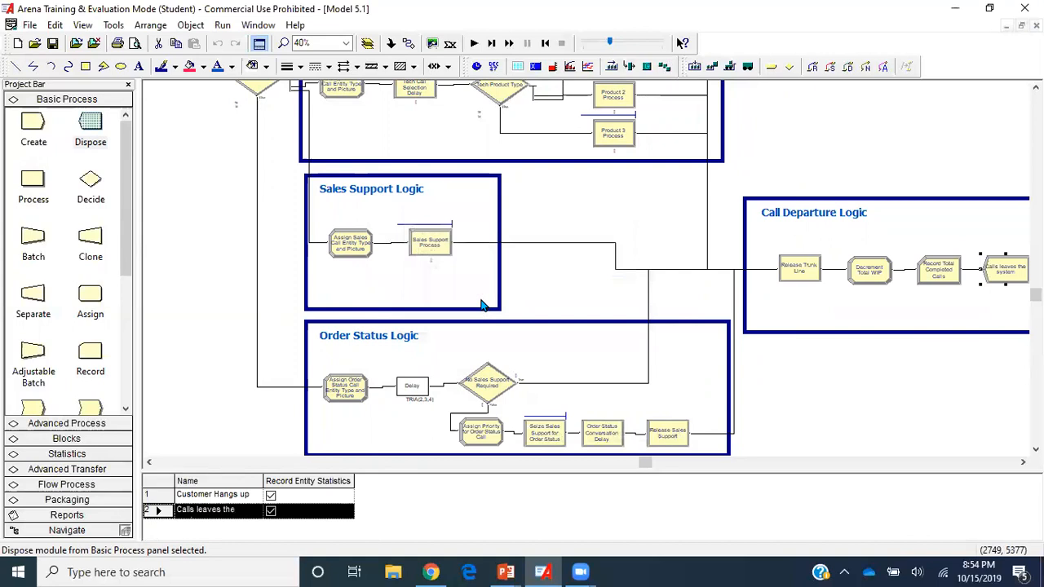
Paste a copy of the Call Departure Logic frame around the call arrival modules and shift the modules inside it
{"action": "key", "text": "minus"}
{"action": "key", "text": "minus"}
{"action": "scroll", "coordinate": [834, 368], "scroll_direction": "up", "scroll_amount": 3}
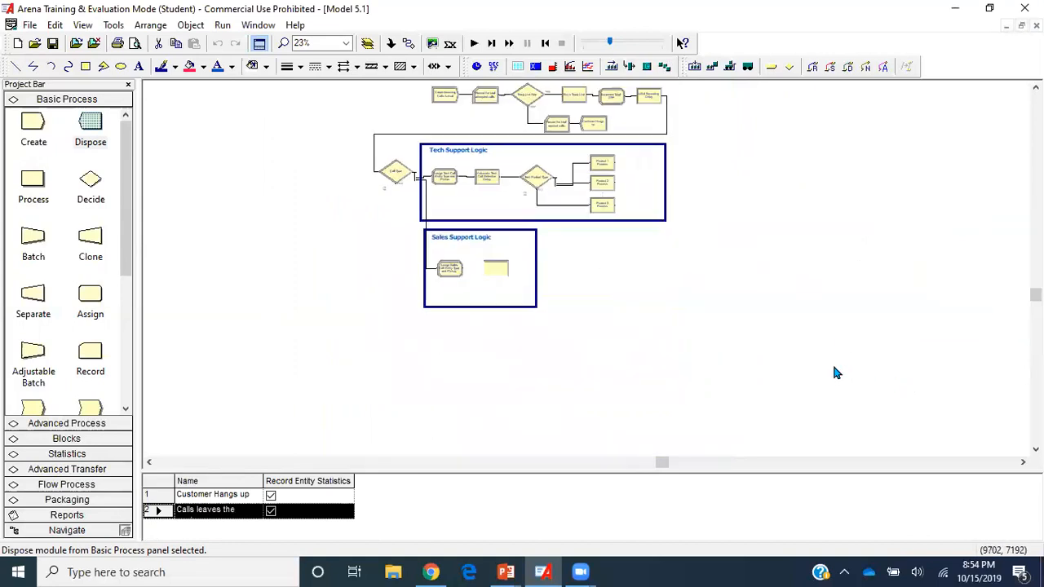
{"action": "key", "text": "plus"}
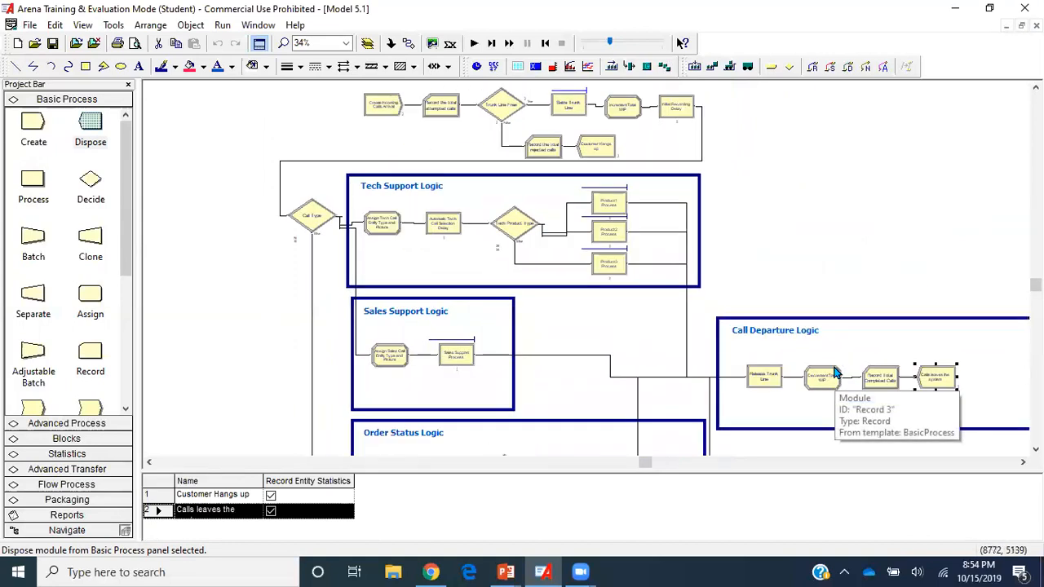
{"action": "scroll", "coordinate": [833, 371], "scroll_direction": "down", "scroll_amount": 2}
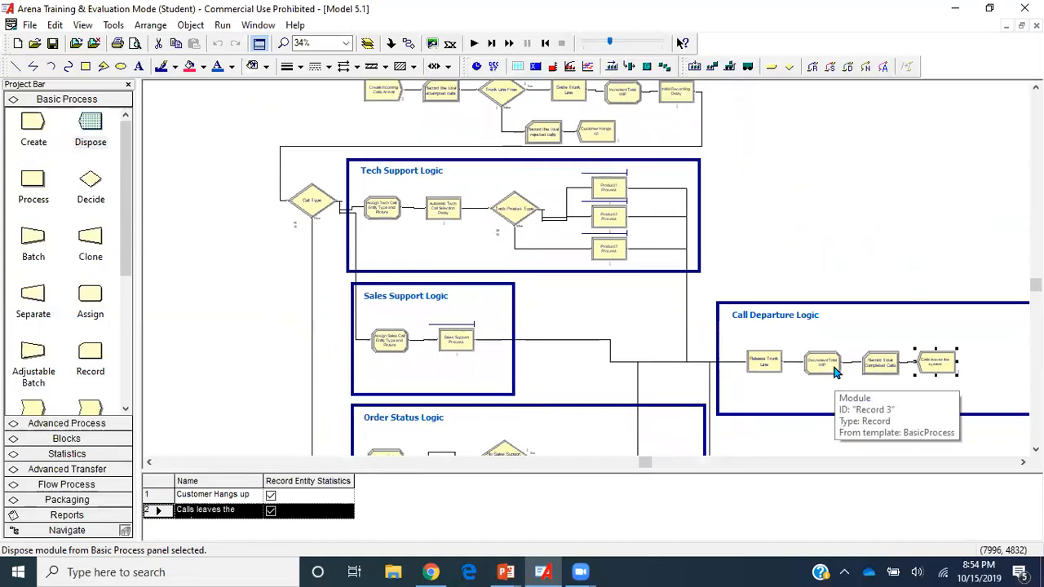
{"action": "left_click", "coordinate": [816, 305]}
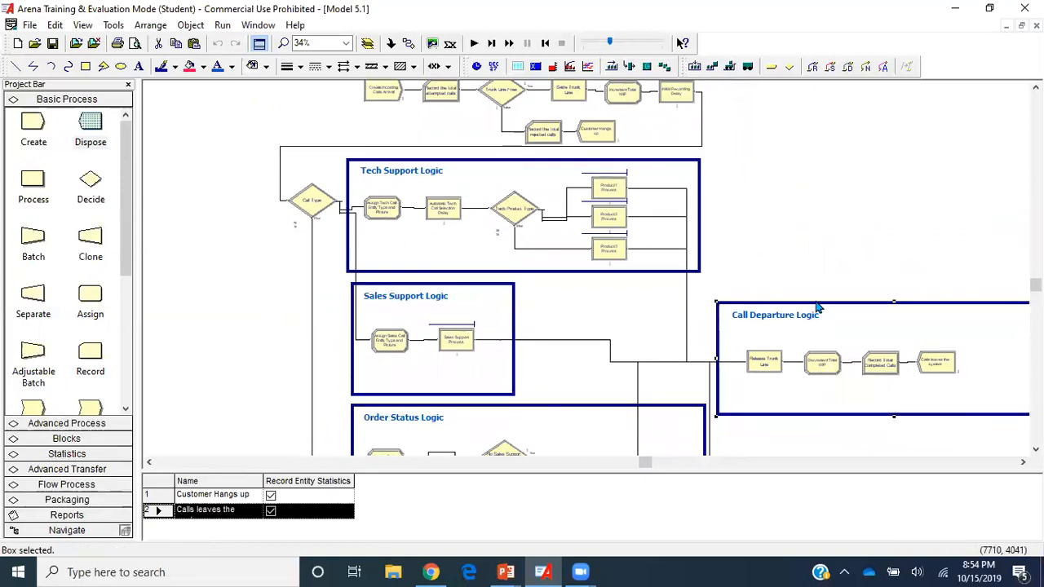
{"action": "scroll", "coordinate": [678, 249], "scroll_direction": "up", "scroll_amount": 3}
{"action": "key", "text": "ctrl+v"}
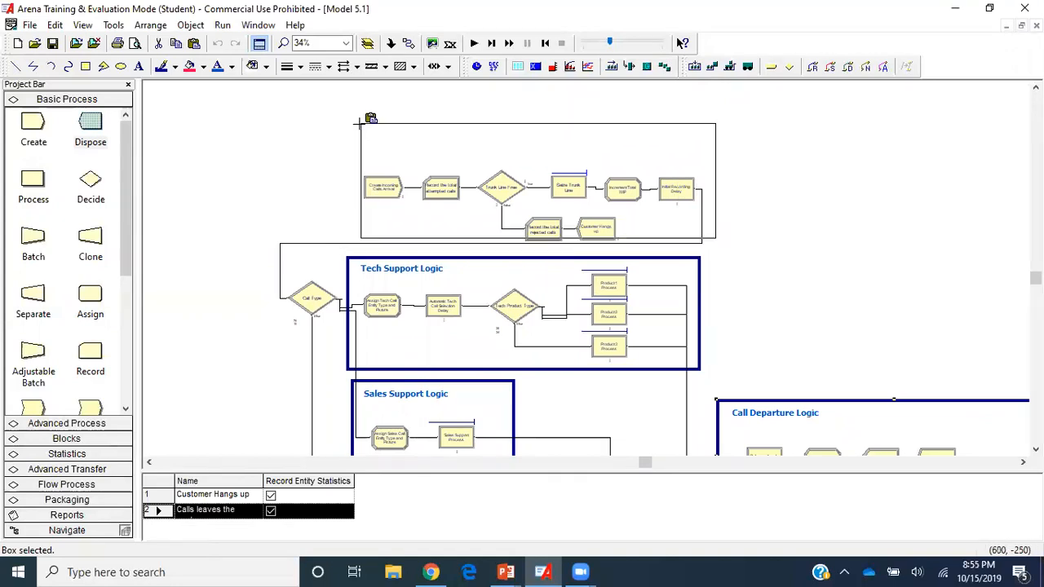
{"action": "left_click", "coordinate": [357, 123]}
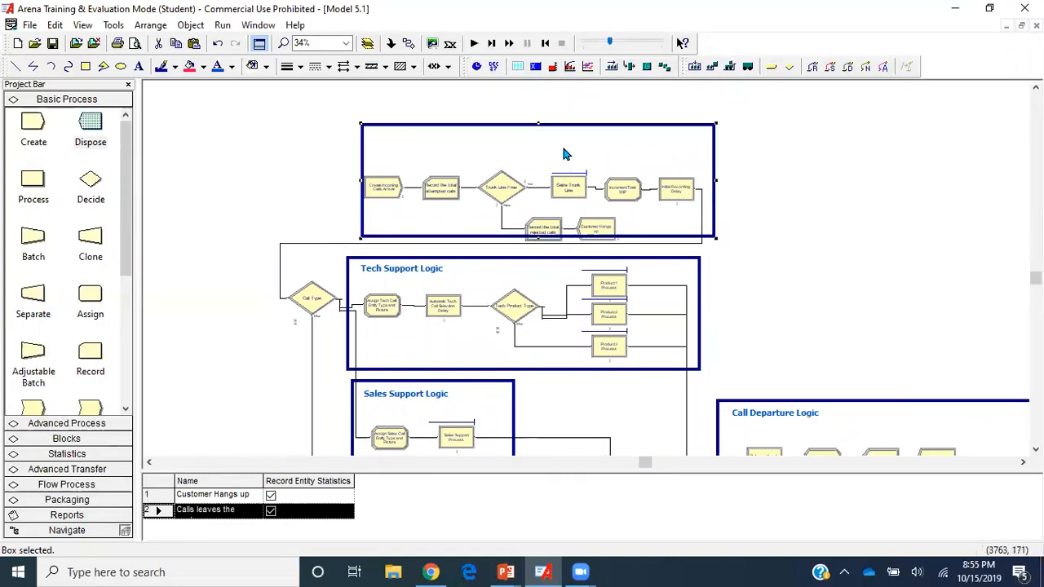
{"action": "left_click_drag", "start_coordinate": [560, 132], "coordinate": [551, 130]}
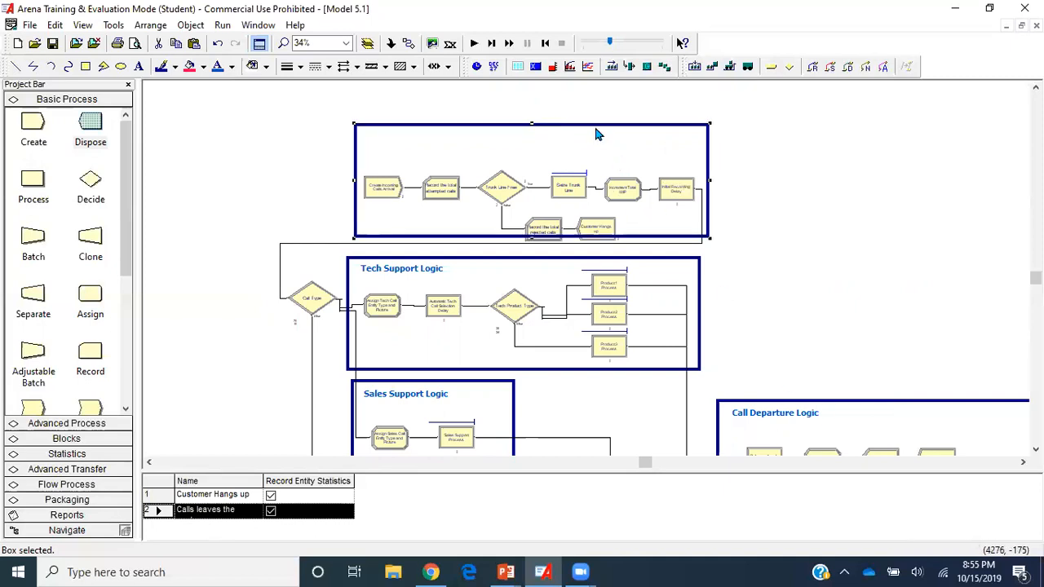
{"action": "left_click_drag", "start_coordinate": [361, 159], "coordinate": [715, 248]}
{"action": "left_click_drag", "start_coordinate": [501, 198], "coordinate": [497, 181]}
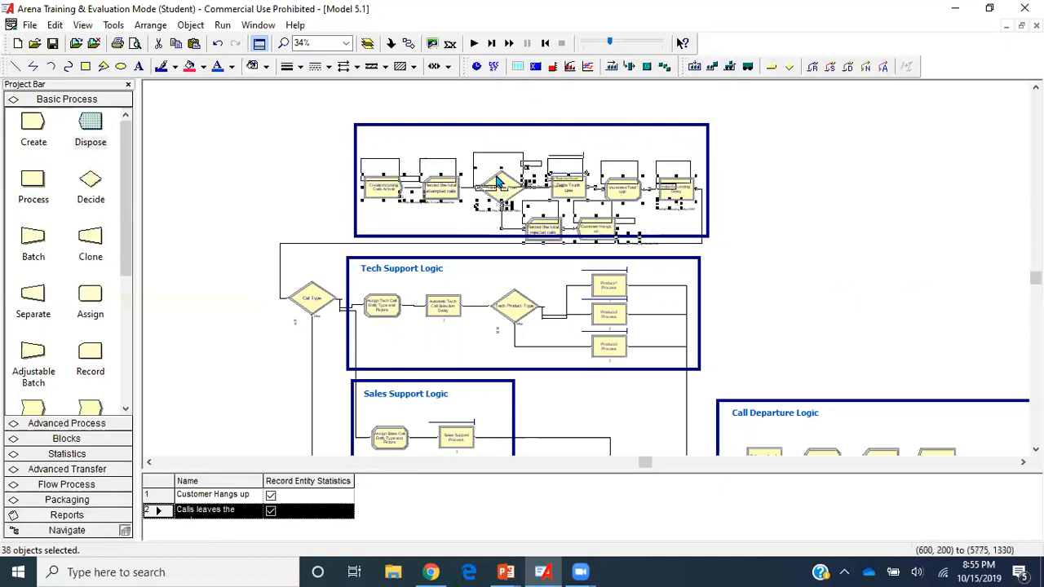
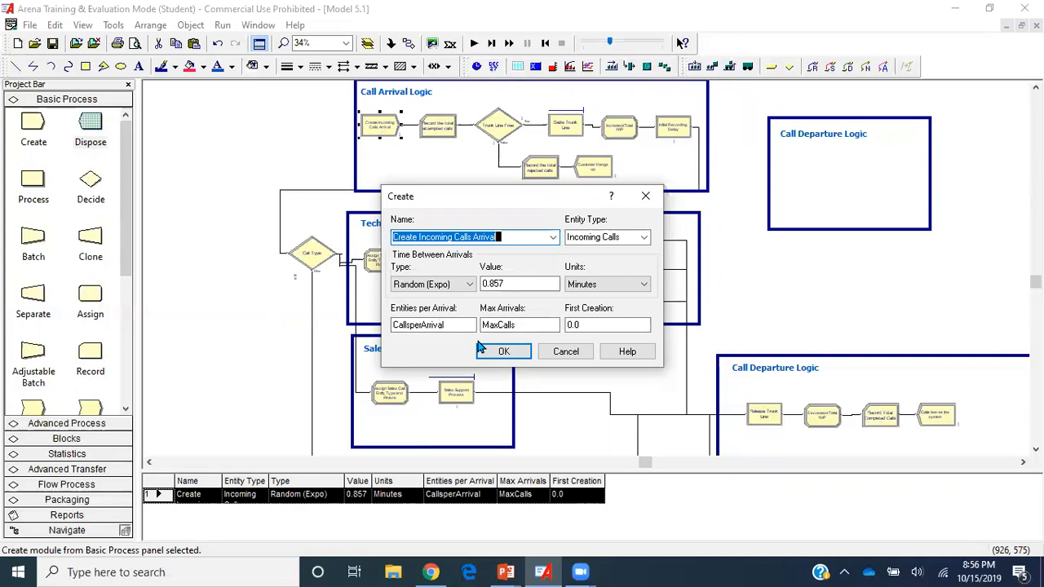
Add connected Create, Assign and Dispose modules to the empty Call Departure Logic box beside the Call Arrival Logic
{"action": "left_click", "coordinate": [505, 351]}
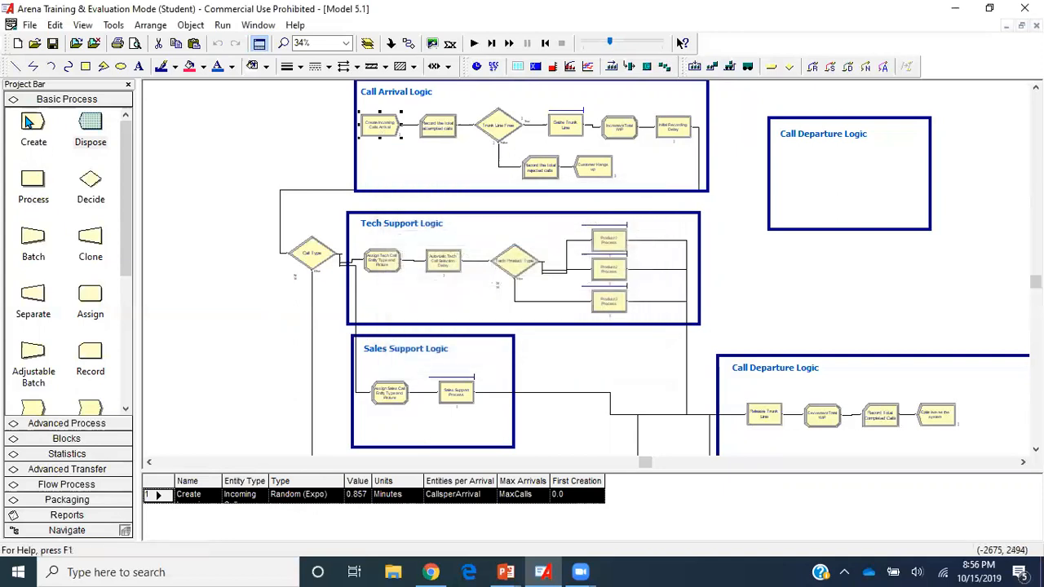
{"action": "left_click_drag", "start_coordinate": [32, 122], "coordinate": [798, 174]}
{"action": "left_click_drag", "start_coordinate": [90, 295], "coordinate": [838, 175]}
{"action": "left_click_drag", "start_coordinate": [90, 122], "coordinate": [903, 178]}
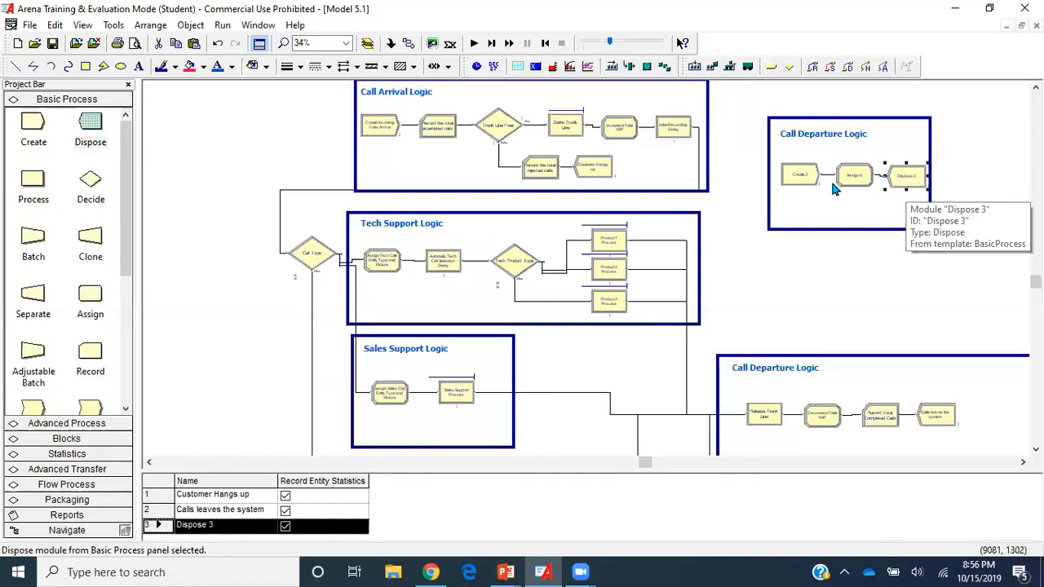
Name the new Create module "Create Logic Entity Arrival"
{"action": "double_click", "coordinate": [798, 177]}
{"action": "left_click", "coordinate": [468, 233]}
{"action": "key", "text": "BackSpace"}
{"action": "type", "text": "Lo"}
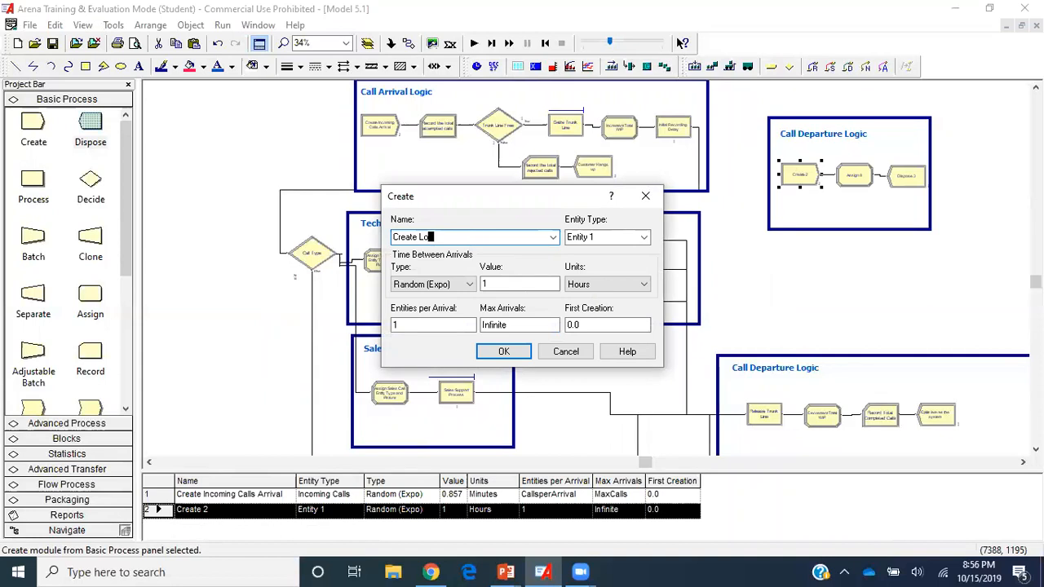
{"action": "type", "text": "gic Entity Arriva"}
Set the entity type of the Create Logic Entity Arrival module to "Logic Entity"
{"action": "double_click", "coordinate": [605, 233]}
{"action": "key", "text": "BackSpace"}
{"action": "key", "text": "BackSpace"}
{"action": "key", "text": "BackSpace"}
{"action": "key", "text": "BackSpace"}
{"action": "key", "text": "BackSpace"}
{"action": "key", "text": "BackSpace"}
{"action": "key", "text": "BackSpace"}
{"action": "type", "text": "Logic Entity"}
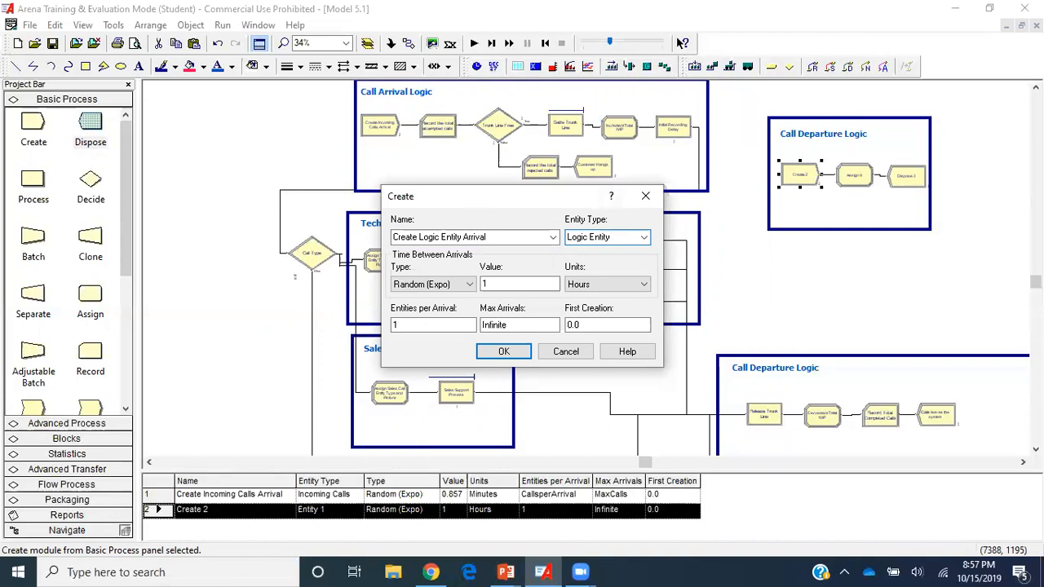
Set the logic entity's time between arrivals to Constant with a value of 999999999 in minutes
{"action": "left_click", "coordinate": [456, 283]}
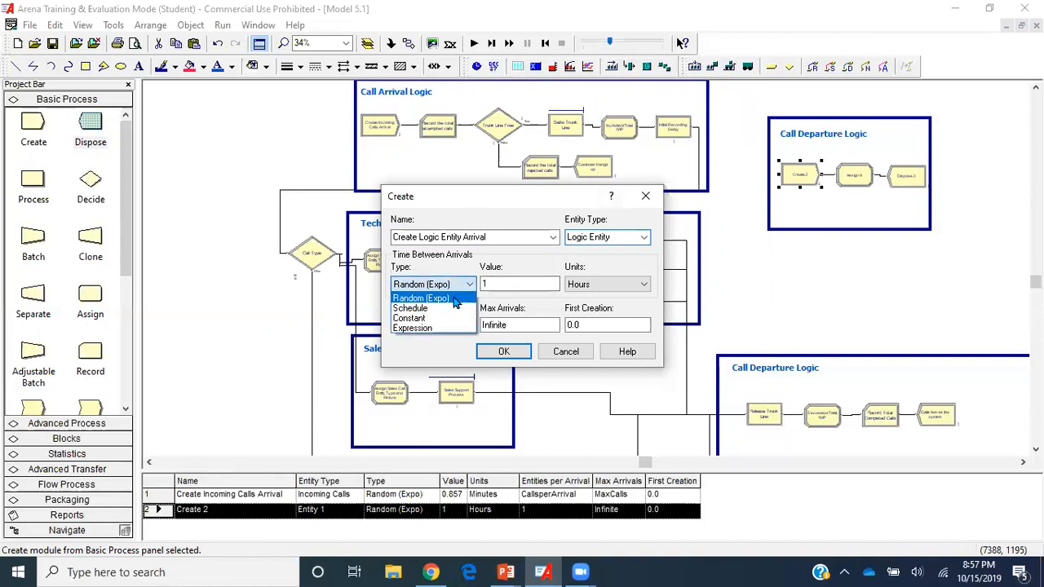
{"action": "left_click", "coordinate": [412, 317]}
{"action": "left_click", "coordinate": [511, 282]}
{"action": "type", "text": "999999999"}
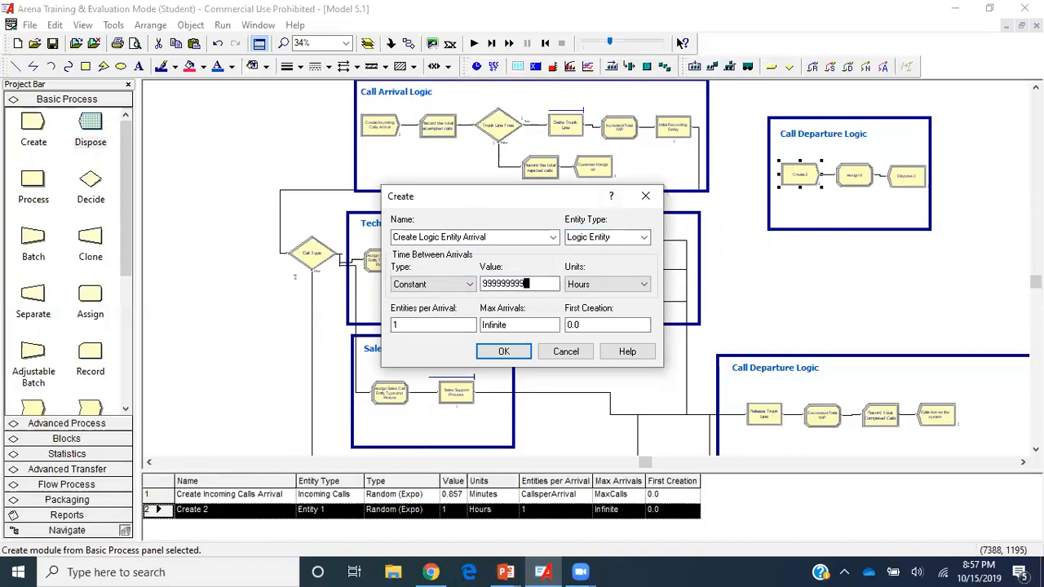
{"action": "left_click", "coordinate": [591, 285]}
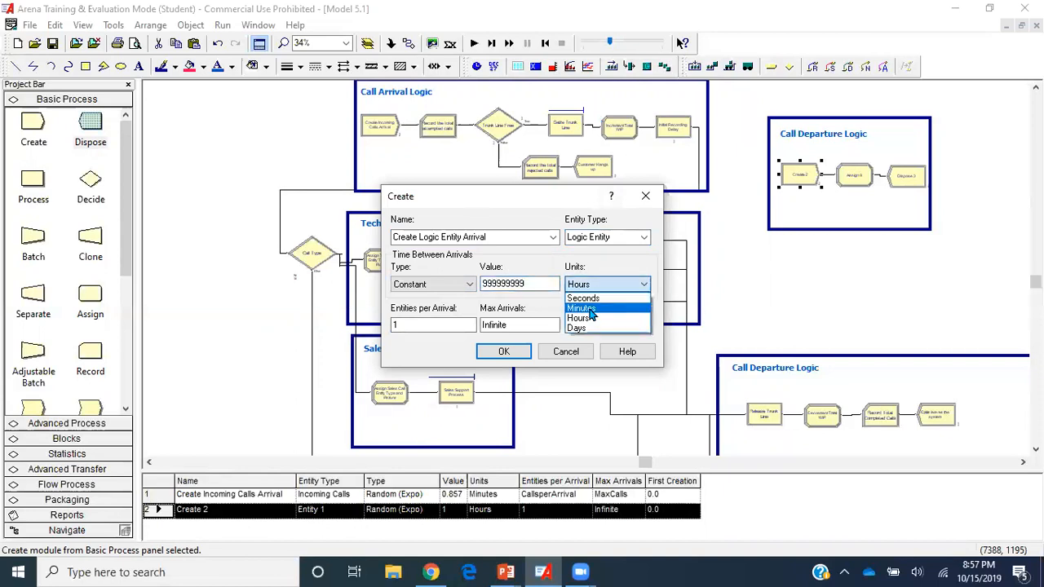
{"action": "left_click", "coordinate": [590, 311]}
Set the logic entity's max arrivals to 1 and its first creation to 600
{"action": "double_click", "coordinate": [435, 324]}
{"action": "double_click", "coordinate": [487, 324]}
{"action": "type", "text": "1"}
{"action": "double_click", "coordinate": [608, 325]}
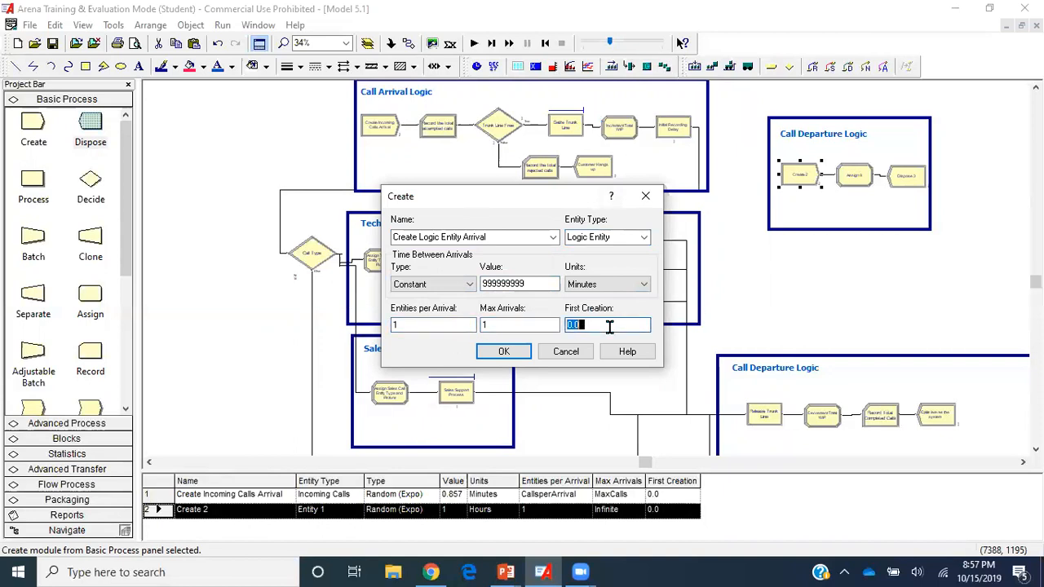
{"action": "type", "text": "600"}
Change the logic entity's time units to Hours and its first creation to 10, and accept the Create settings
{"action": "left_click", "coordinate": [638, 288]}
{"action": "left_click", "coordinate": [610, 319]}
{"action": "double_click", "coordinate": [610, 320]}
{"action": "type", "text": "10"}
{"action": "left_click", "coordinate": [512, 325]}
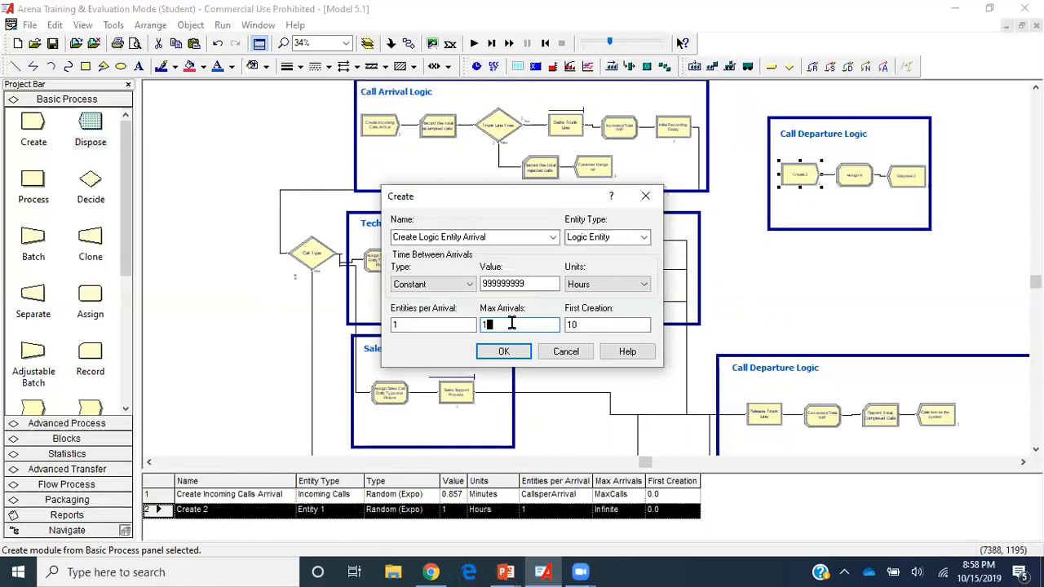
{"action": "left_click", "coordinate": [513, 353]}
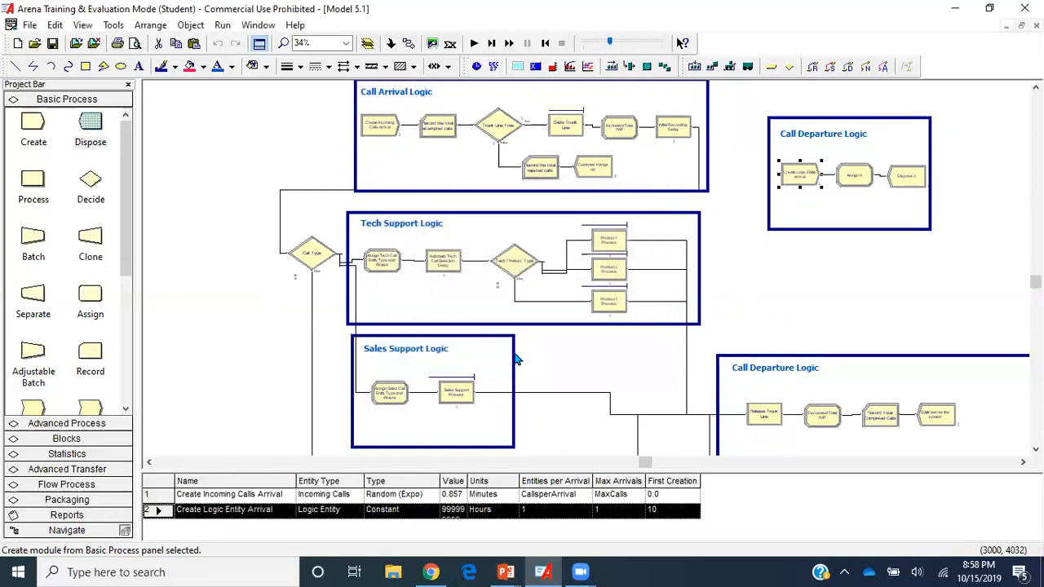
Name the new Assign module "Reassign CallsperArrival and MaxCalls Variable Values"
{"action": "double_click", "coordinate": [854, 176]}
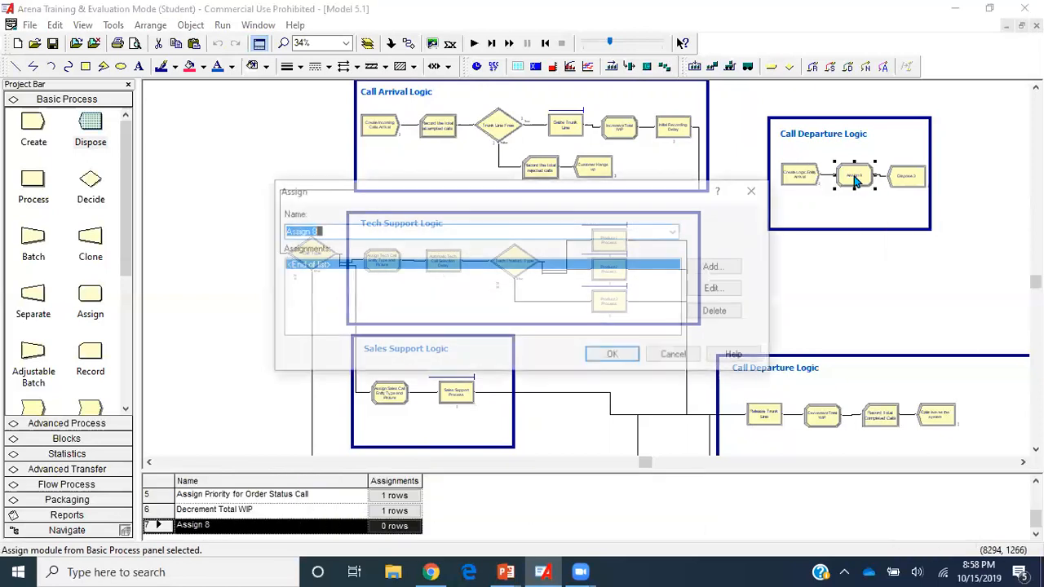
{"action": "left_click", "coordinate": [406, 234]}
{"action": "key", "text": "BackSpace"}
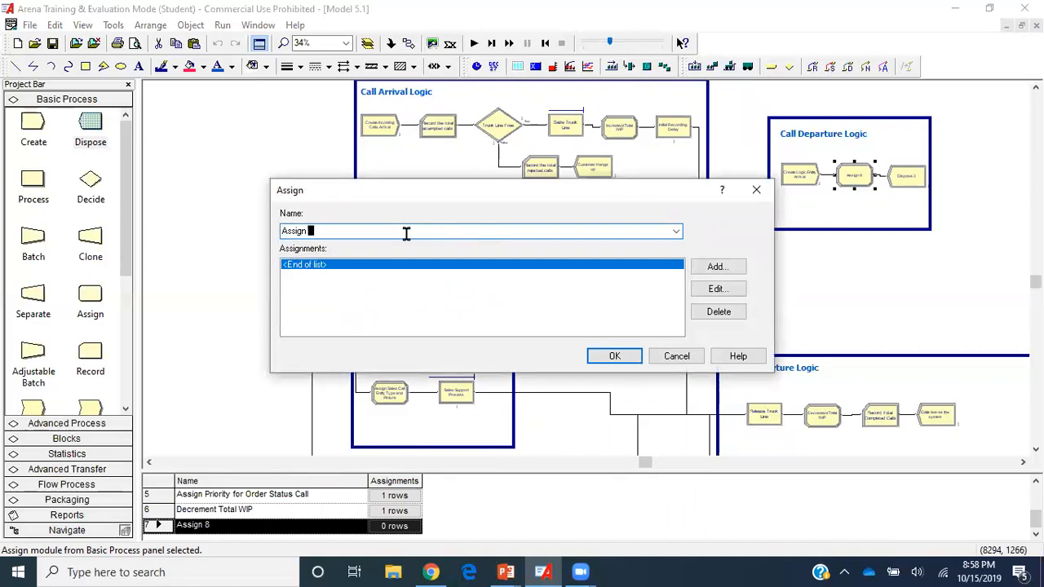
{"action": "key", "text": "BackSpace"}
{"action": "key", "text": "BackSpace"}
{"action": "key", "text": "BackSpace"}
{"action": "key", "text": "BackSpace"}
{"action": "key", "text": "BackSpace"}
{"action": "key", "text": "BackSpace"}
{"action": "key", "text": "BackSpace"}
{"action": "type", "text": "Reassign Callsper Arrival an"}
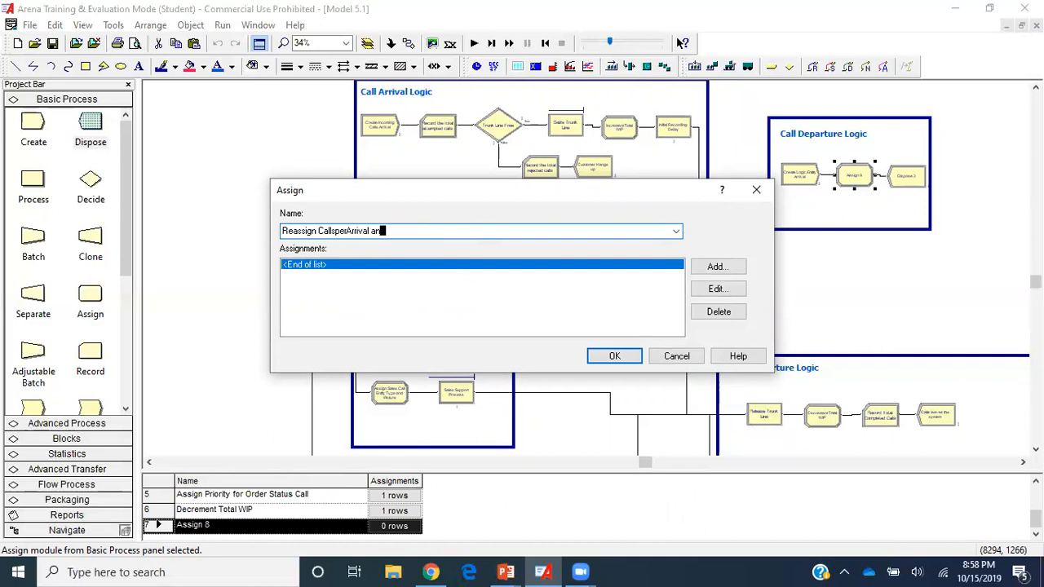
{"action": "type", "text": "d MaxCalls VariablesValues"}
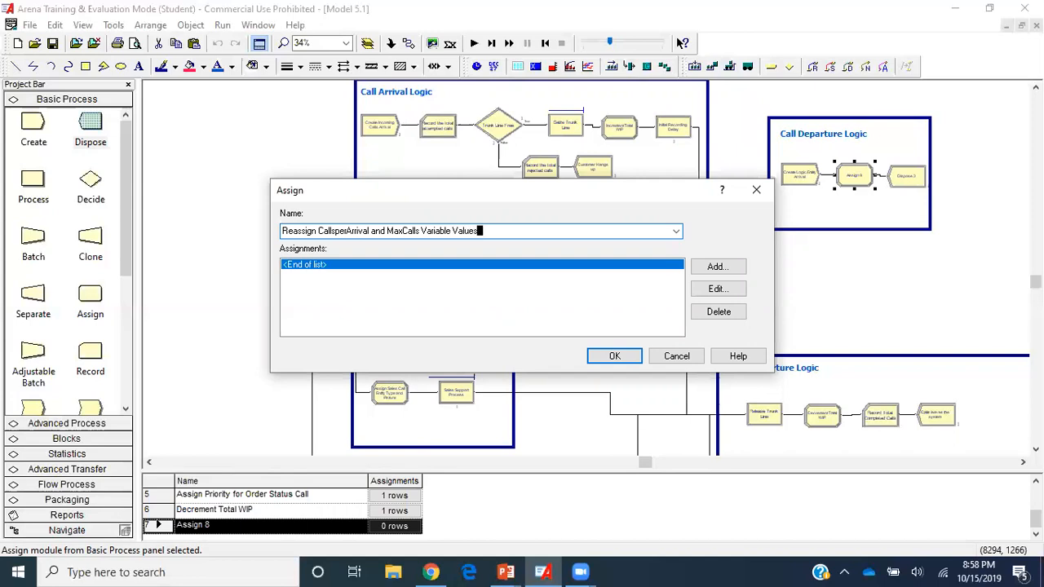
Add a variable assignment to the Assign module that sets CallsperArrival to 0
{"action": "left_click", "coordinate": [719, 268]}
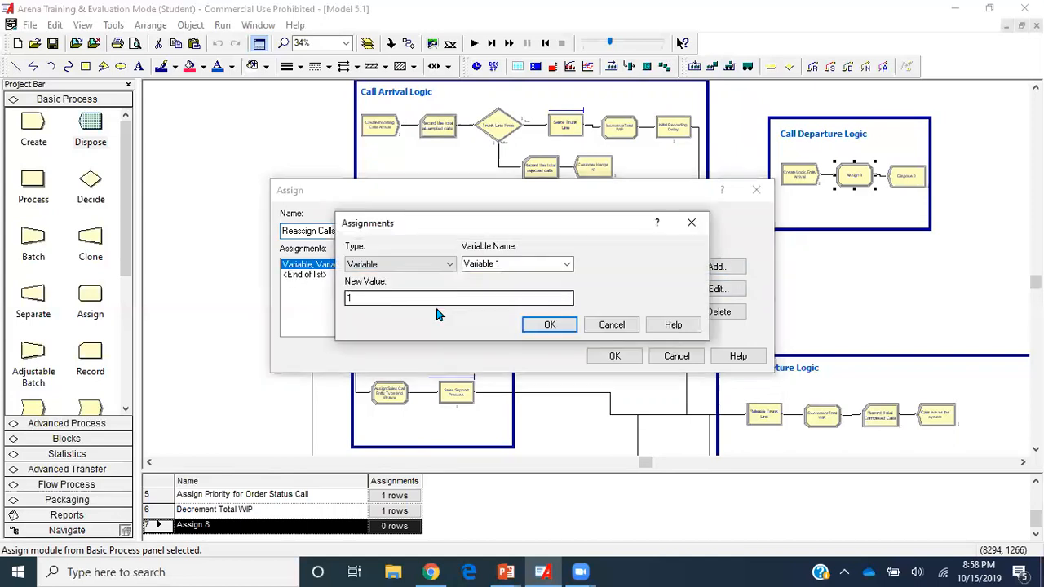
{"action": "left_click", "coordinate": [566, 265]}
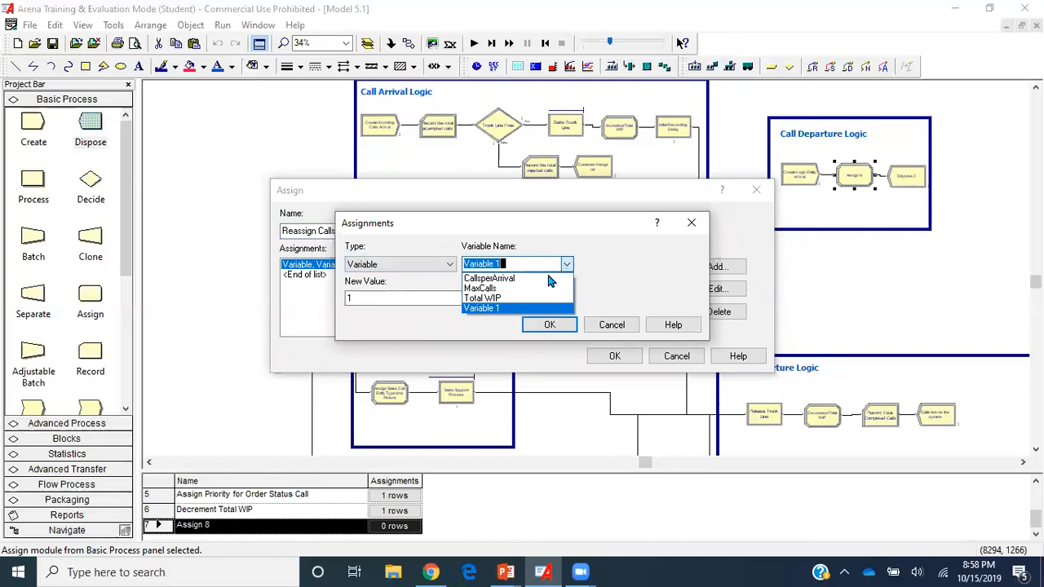
{"action": "left_click", "coordinate": [528, 278]}
{"action": "key", "text": "Tab"}
{"action": "type", "text": "0"}
{"action": "key", "text": "Return"}
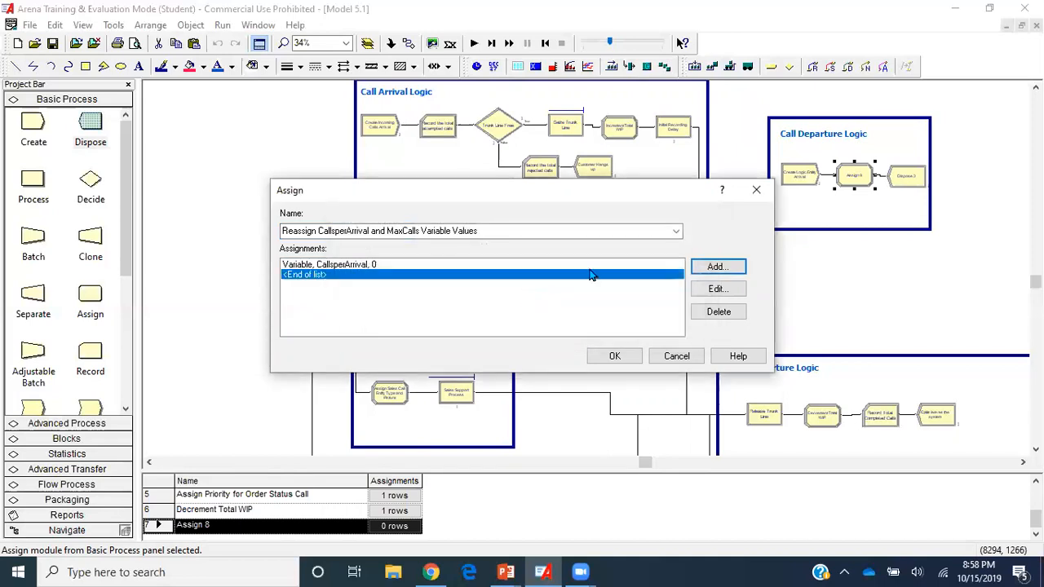
Add a variable assignment that sets MaxCalls to 1 and accept the Assign module
{"action": "left_click", "coordinate": [721, 267]}
{"action": "left_click", "coordinate": [566, 264]}
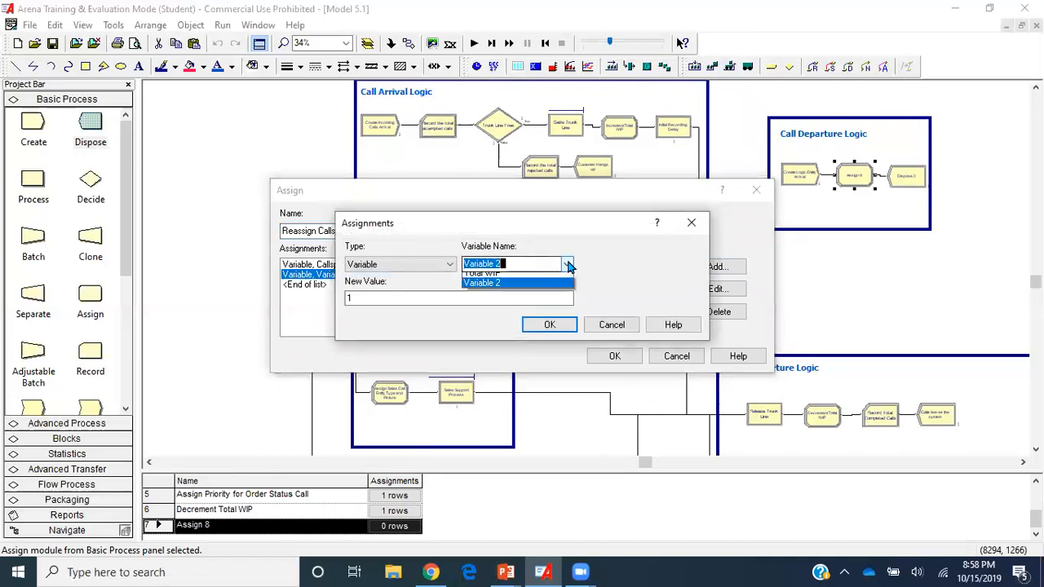
{"action": "left_click", "coordinate": [532, 288]}
{"action": "key", "text": "Tab"}
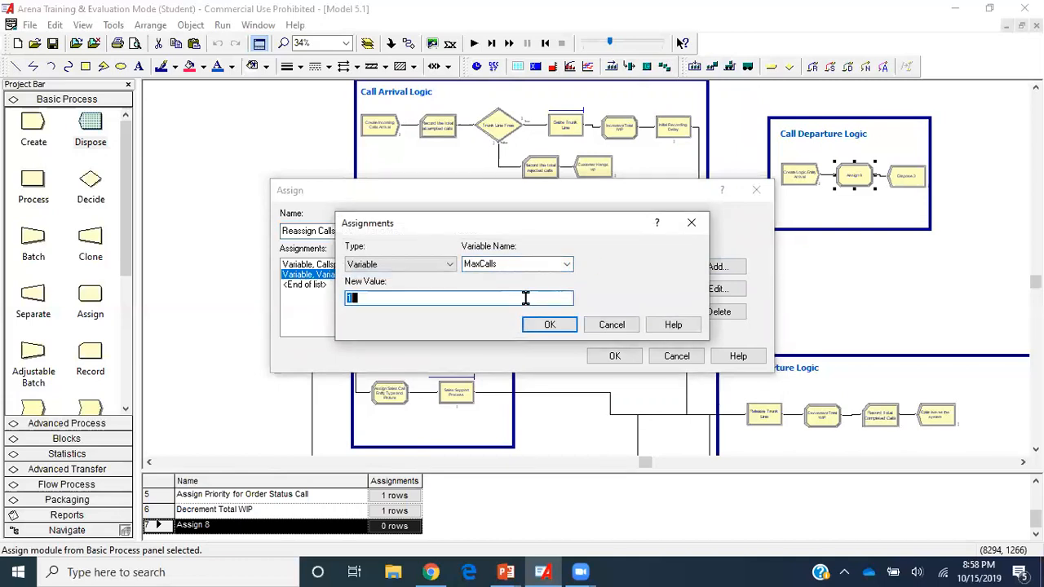
{"action": "left_click", "coordinate": [549, 326]}
{"action": "left_click", "coordinate": [613, 355]}
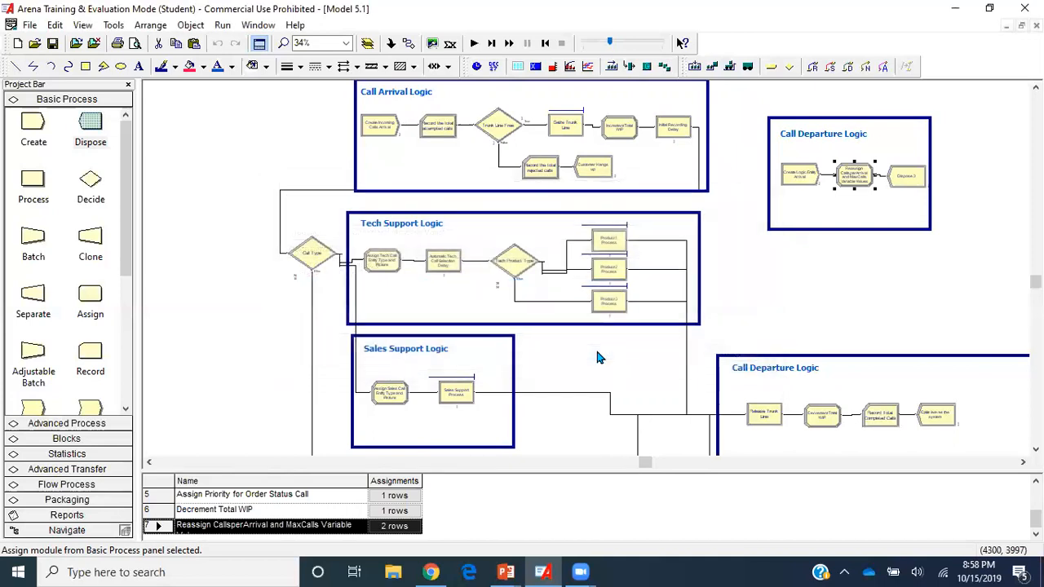
Name the Dispose module that follows the variable reassignment "Dispose Logic Entity"
{"action": "left_click", "coordinate": [913, 184]}
{"action": "double_click", "coordinate": [913, 184]}
{"action": "type", "text": "Dispose Logic Ent"}
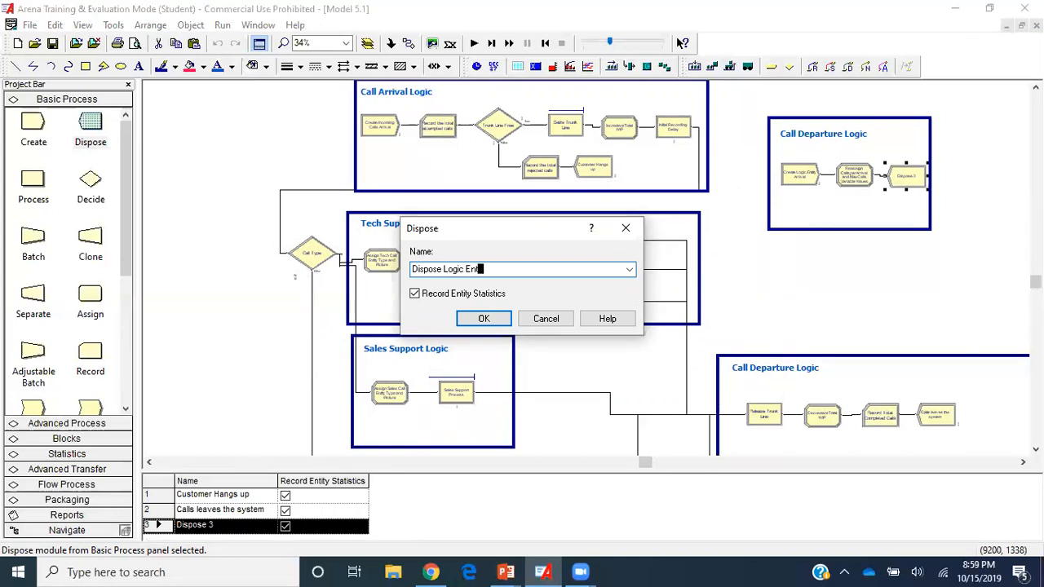
{"action": "type", "text": "ity"}
{"action": "key", "text": "Return"}
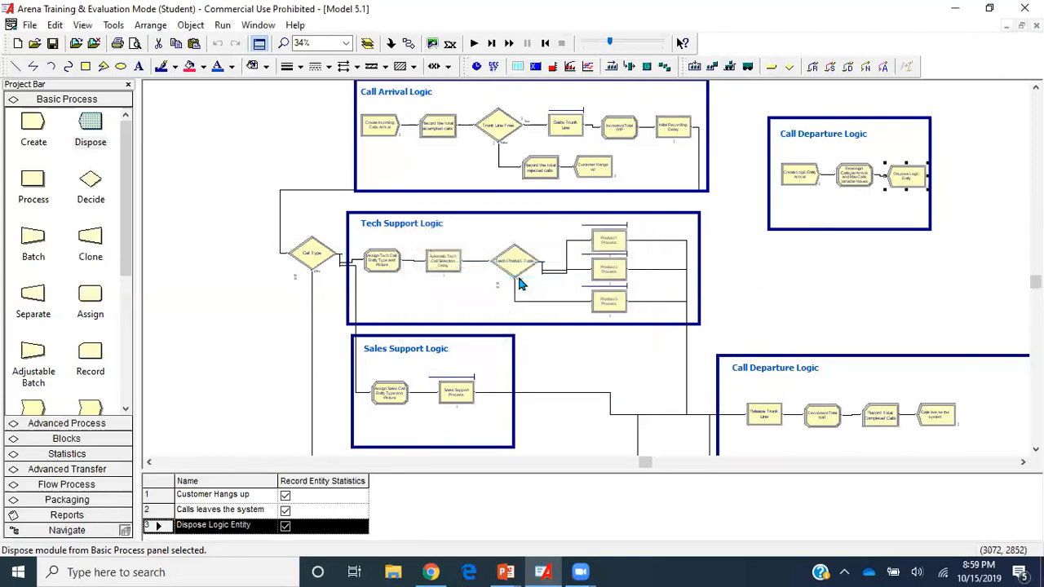
Review the settings of the logic entity's Create module and the CallsperArrival and MaxCalls assignments in its Assign module
{"action": "double_click", "coordinate": [800, 178]}
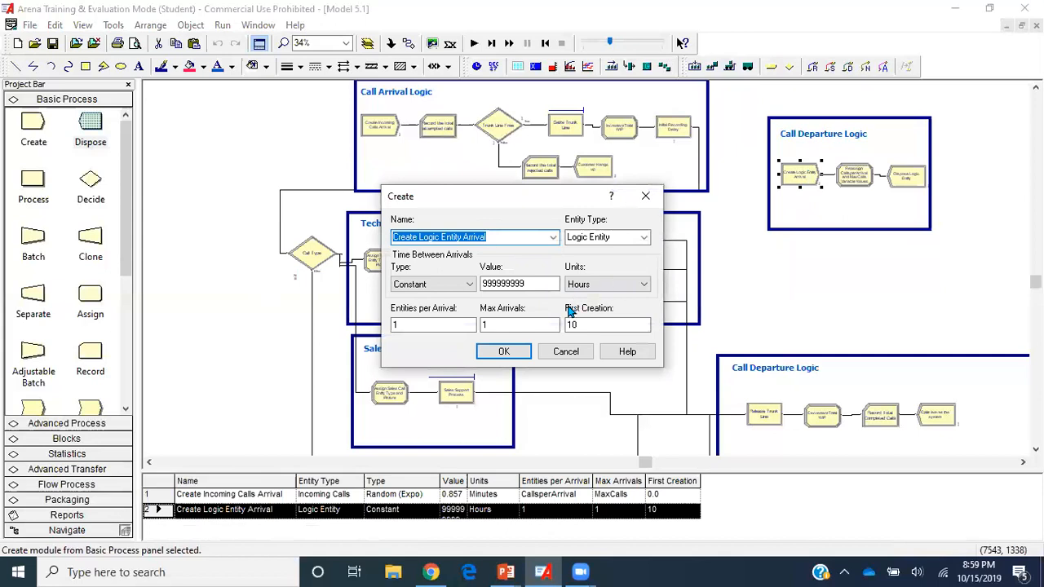
{"action": "left_click", "coordinate": [503, 350]}
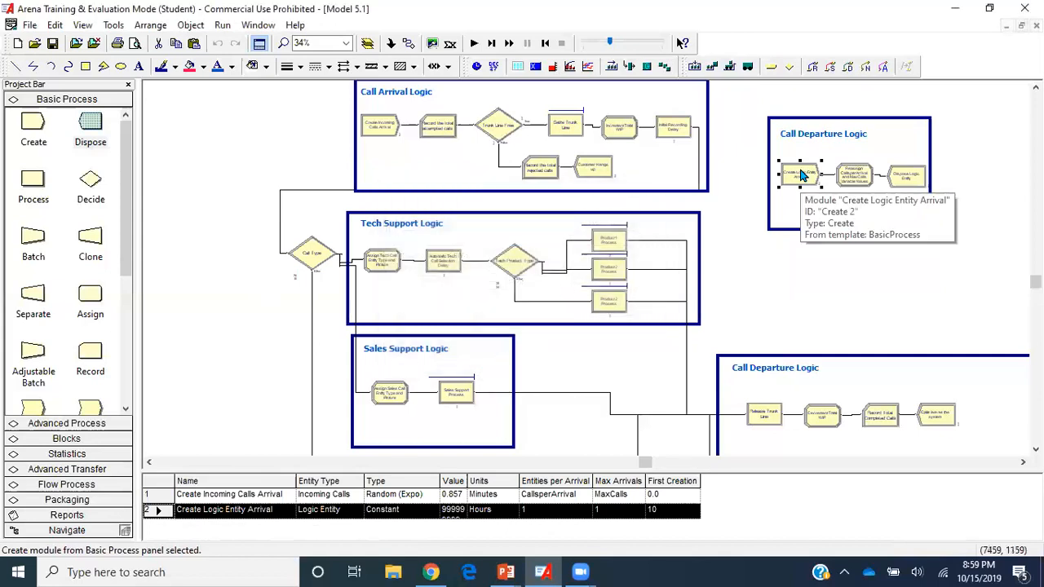
{"action": "double_click", "coordinate": [801, 176]}
{"action": "left_click", "coordinate": [501, 351]}
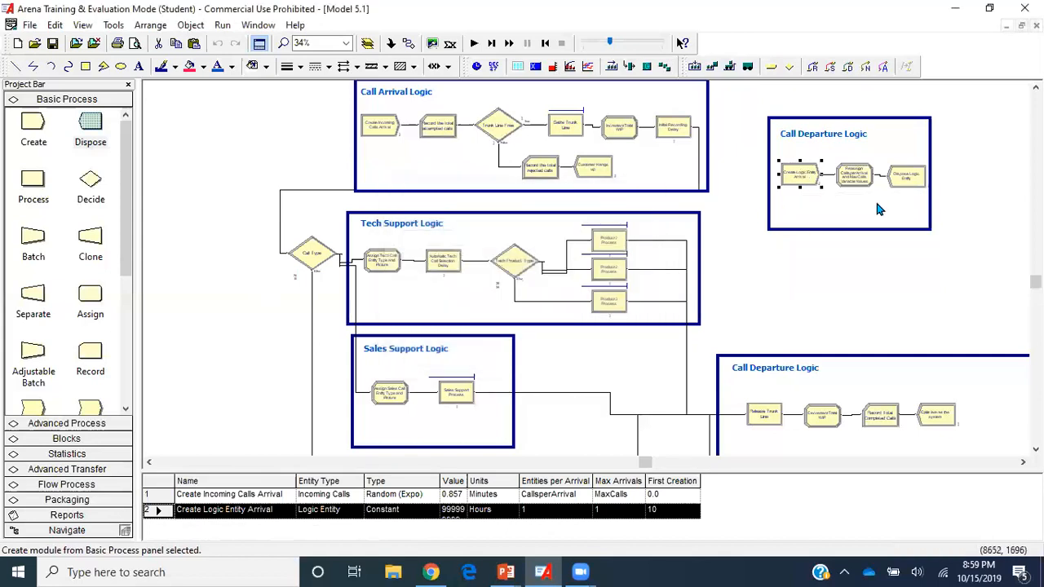
{"action": "double_click", "coordinate": [854, 175]}
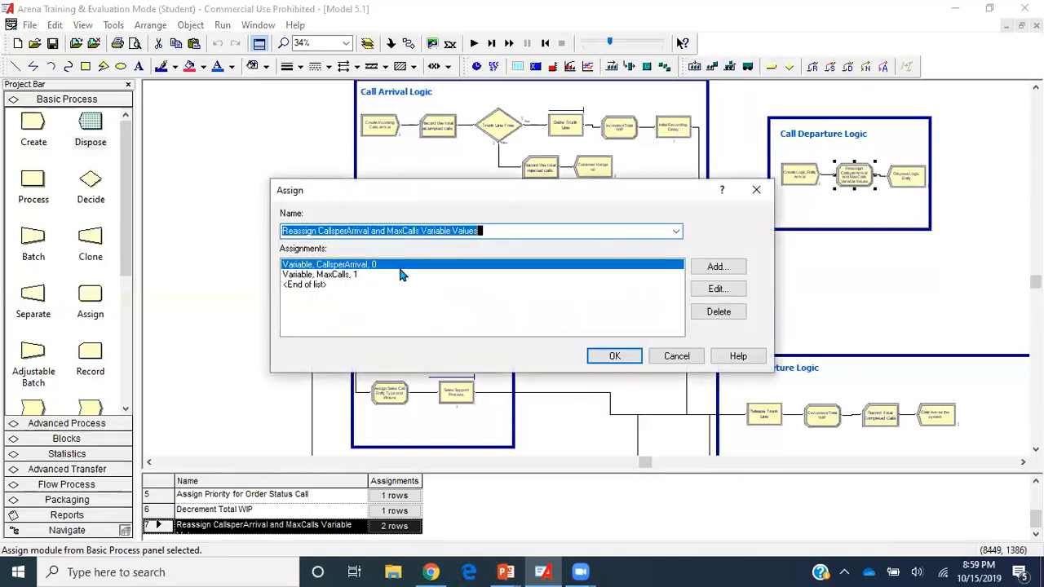
{"action": "left_click", "coordinate": [344, 275]}
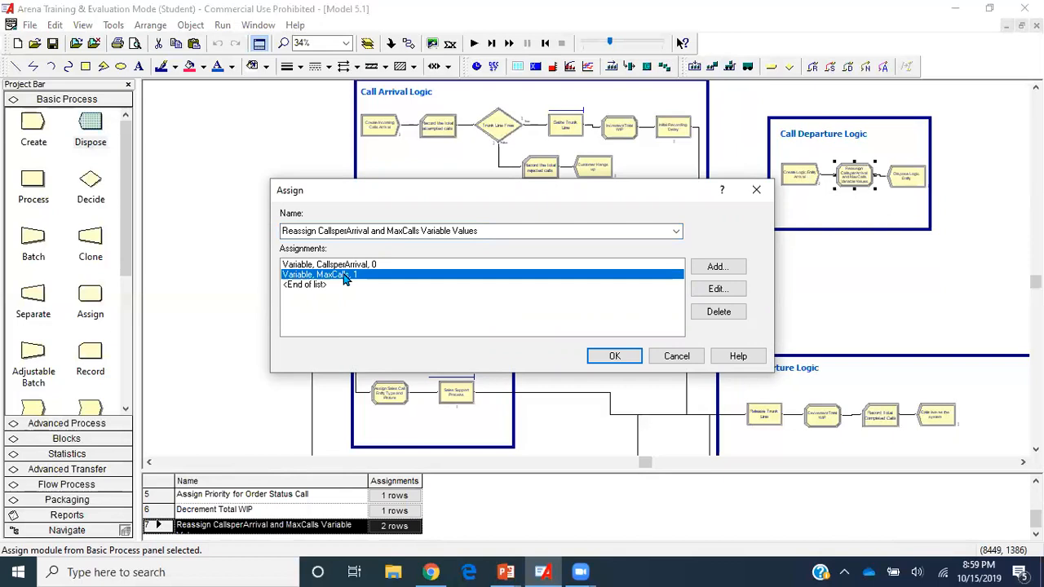
{"action": "left_click", "coordinate": [348, 266]}
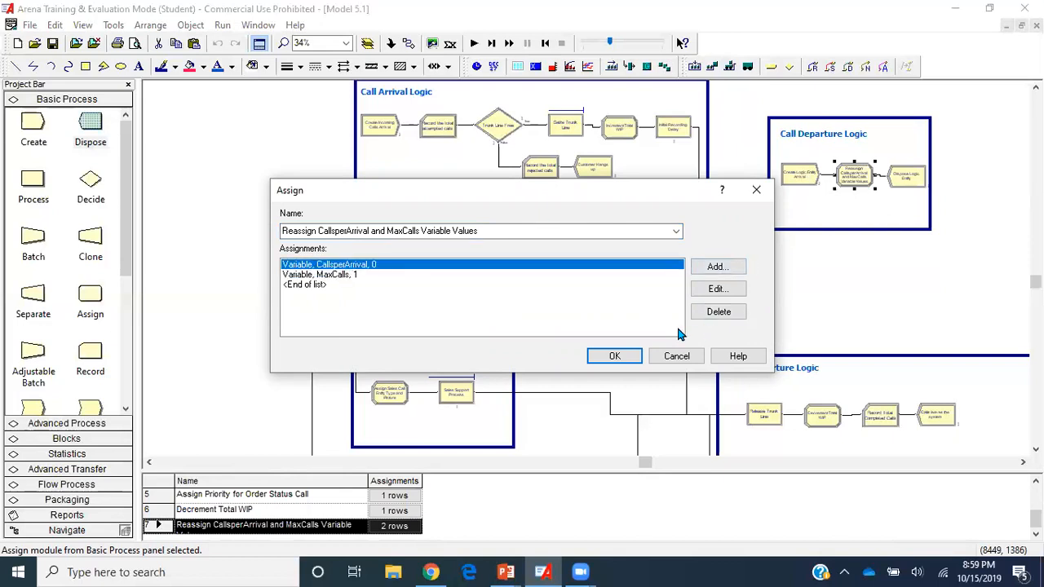
{"action": "left_click", "coordinate": [603, 357]}
{"action": "left_click", "coordinate": [787, 251]}
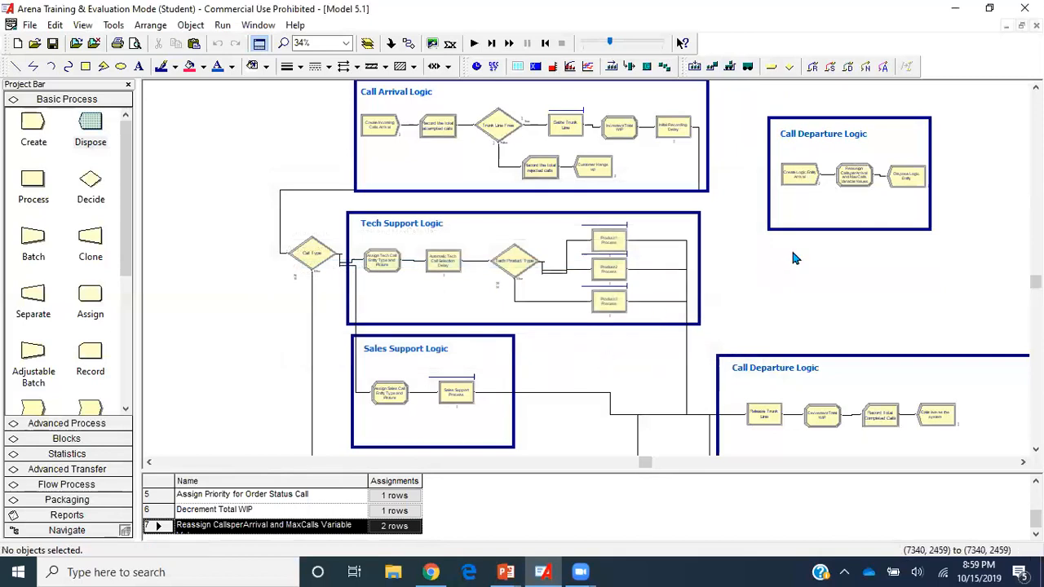
Save the model and set the base time units to Minutes in the run setup's replication parameters
{"action": "left_click", "coordinate": [53, 45]}
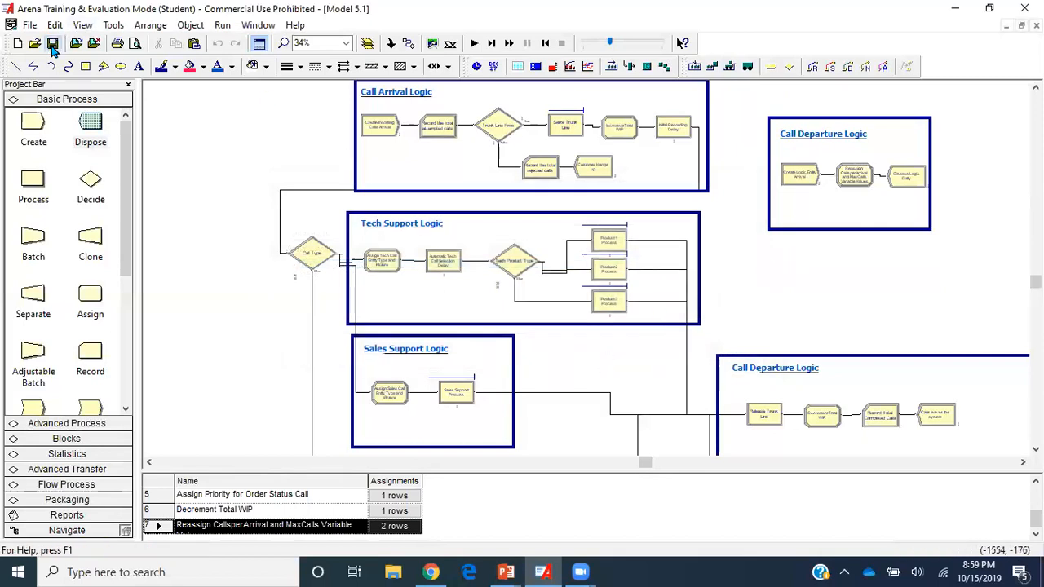
{"action": "left_click", "coordinate": [223, 26]}
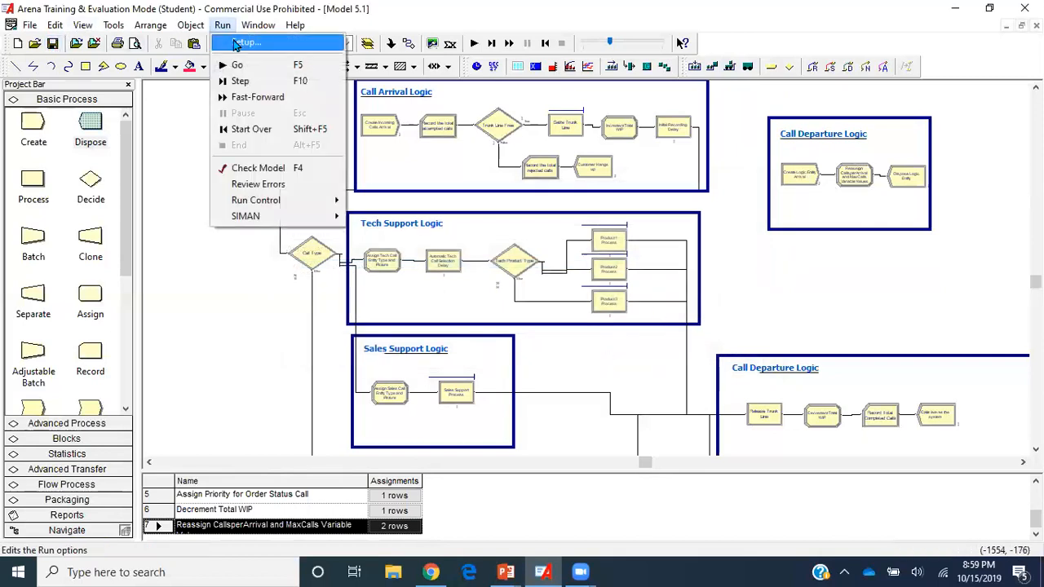
{"action": "left_click", "coordinate": [236, 44]}
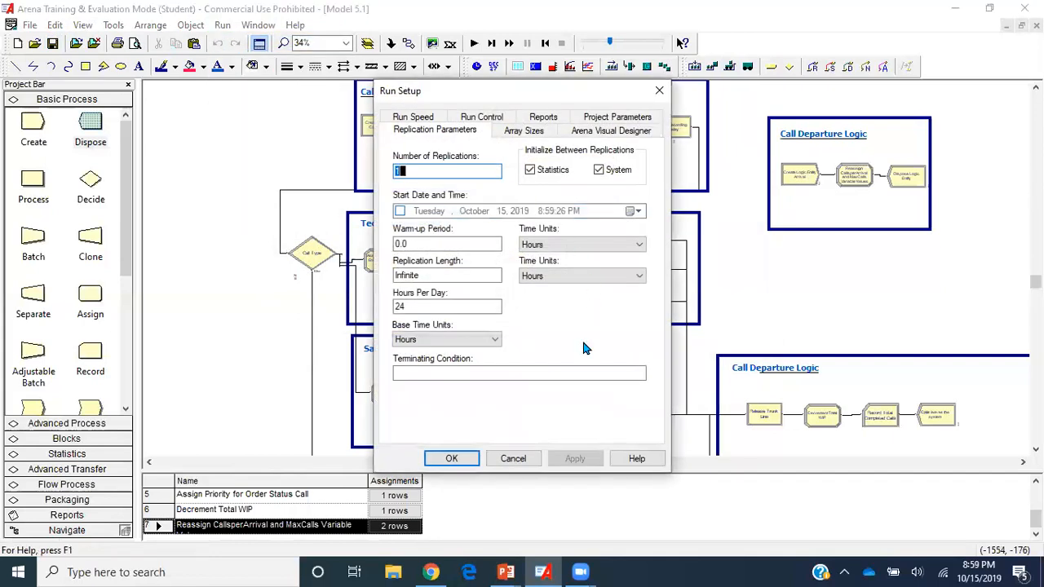
{"action": "left_click", "coordinate": [446, 173]}
{"action": "left_click", "coordinate": [446, 244]}
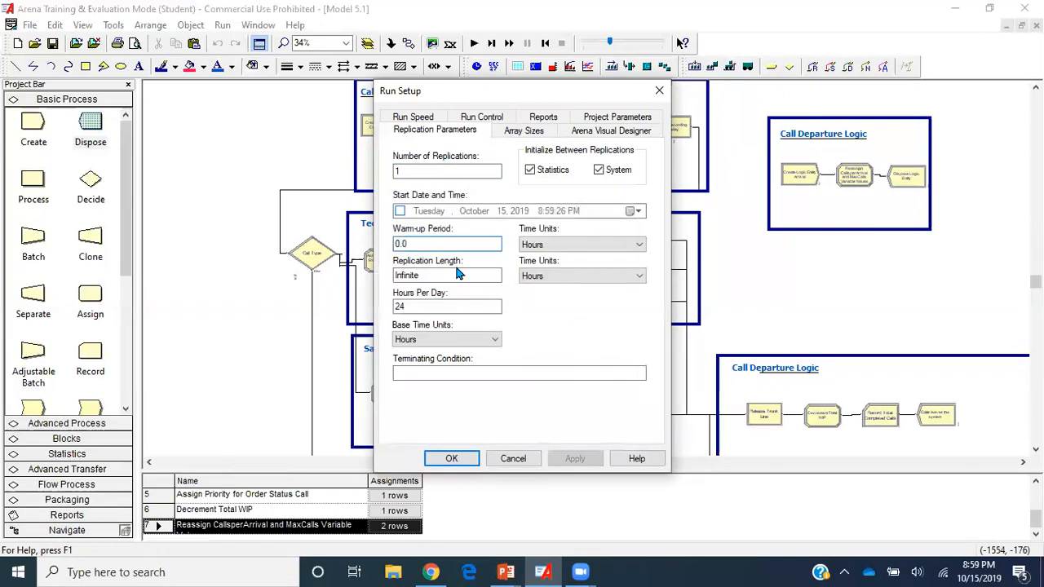
{"action": "left_click", "coordinate": [456, 275]}
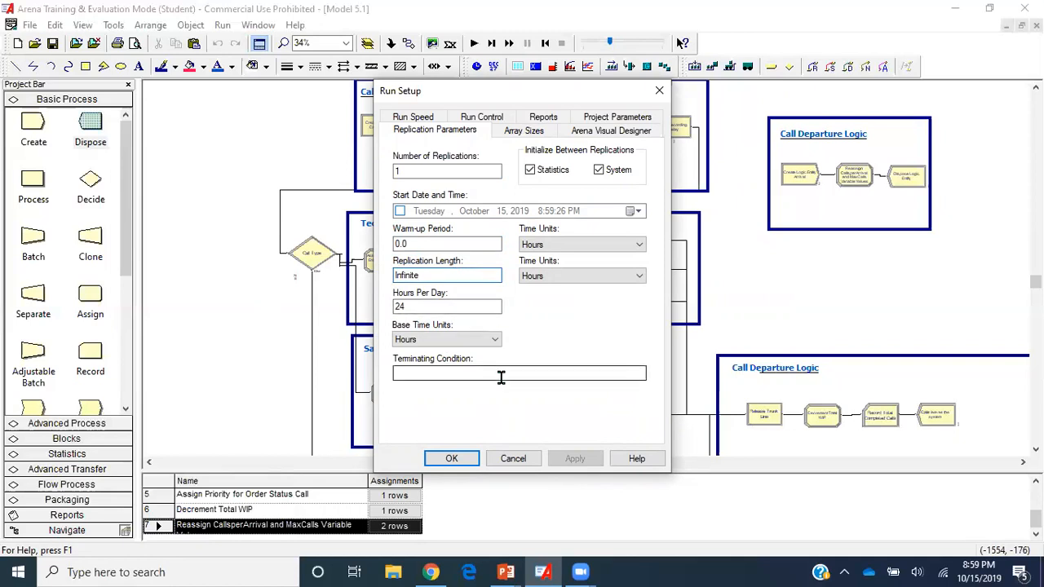
{"action": "left_click", "coordinate": [468, 339]}
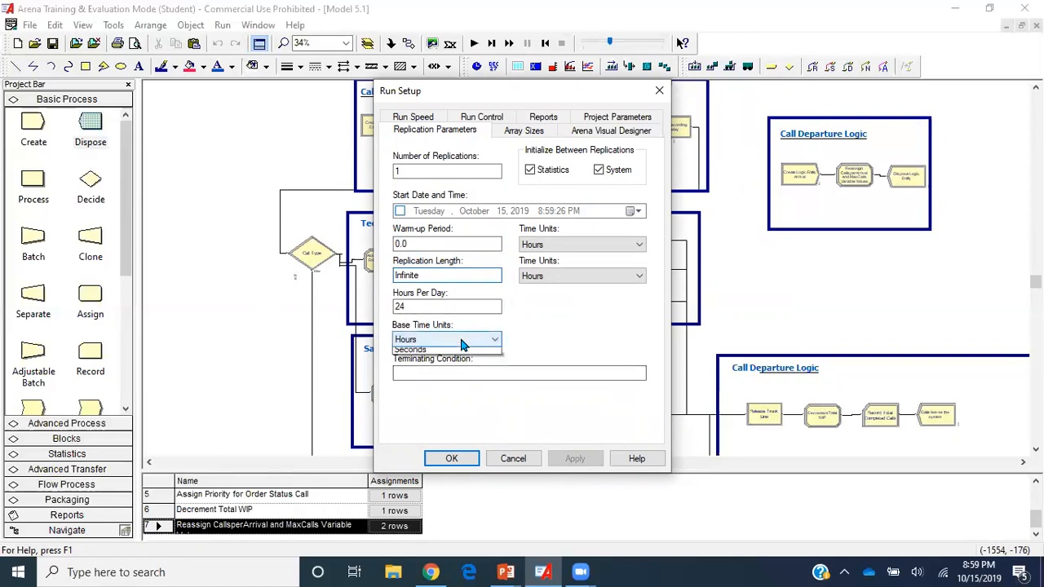
{"action": "left_click", "coordinate": [447, 374]}
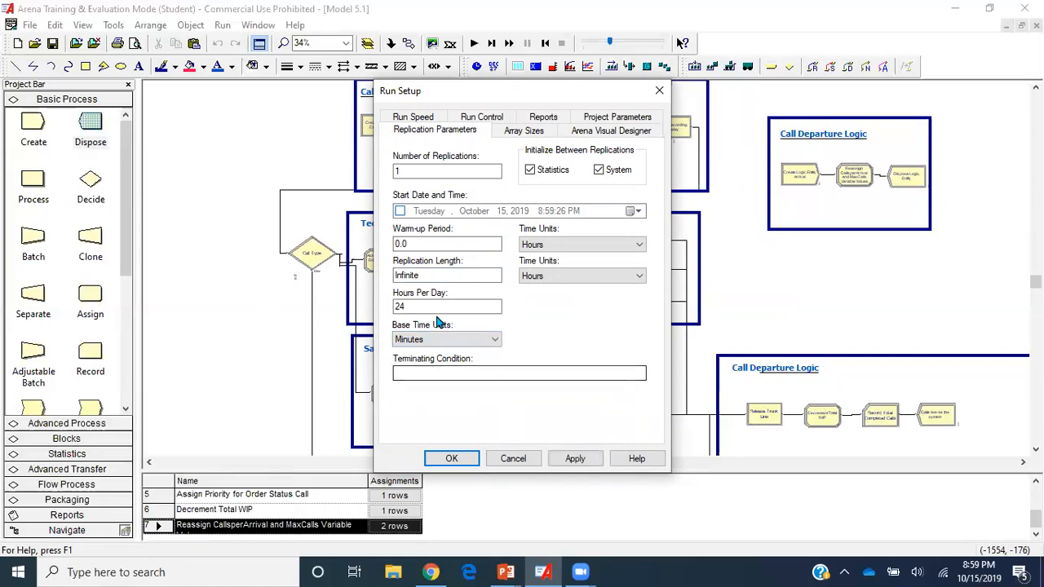
Build the first part of the terminating condition with the Expression Builder, using the current simulation time: TNOW >= 600 &&
{"action": "left_click", "coordinate": [477, 366]}
{"action": "right_click", "coordinate": [478, 366]}
{"action": "left_click", "coordinate": [563, 505]}
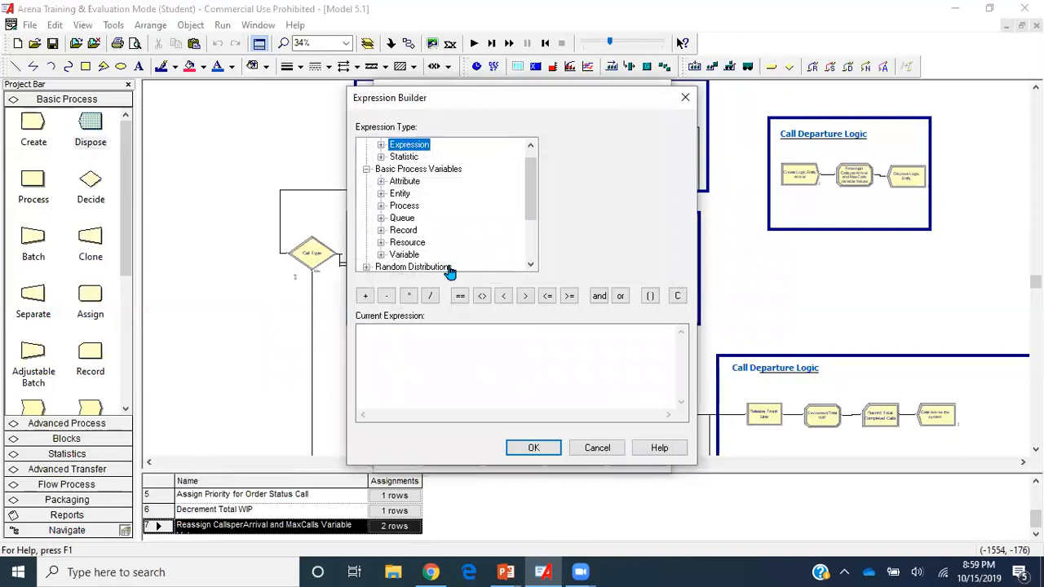
{"action": "scroll", "coordinate": [444, 261], "scroll_direction": "down", "scroll_amount": 2}
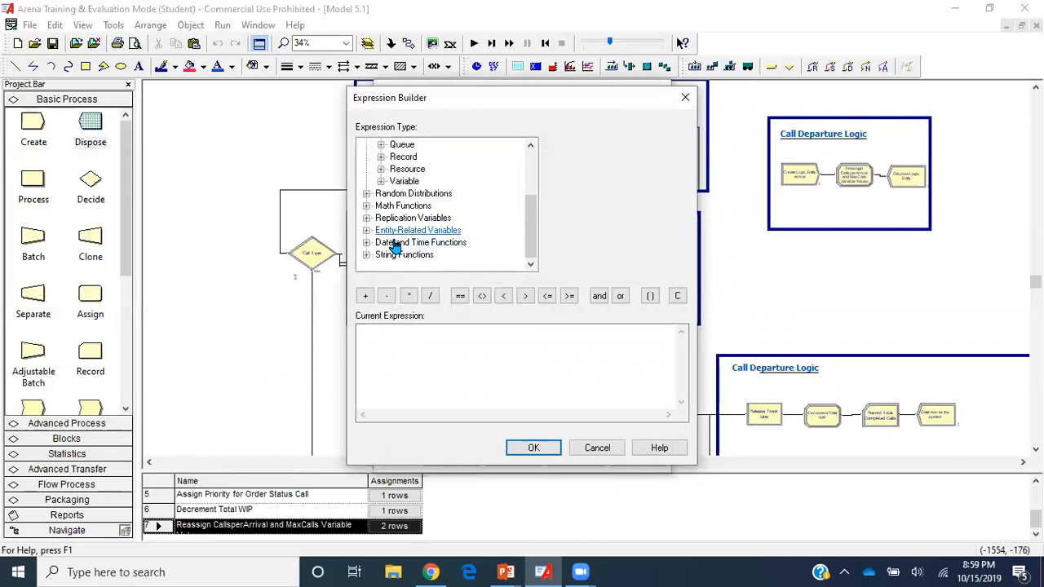
{"action": "double_click", "coordinate": [393, 243]}
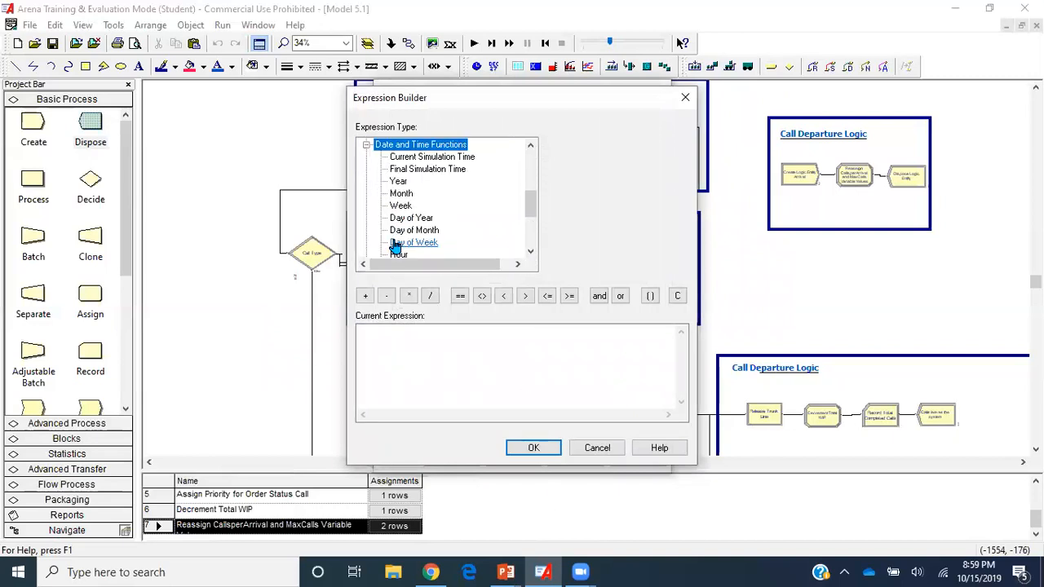
{"action": "left_click", "coordinate": [414, 157]}
{"action": "left_click", "coordinate": [457, 356]}
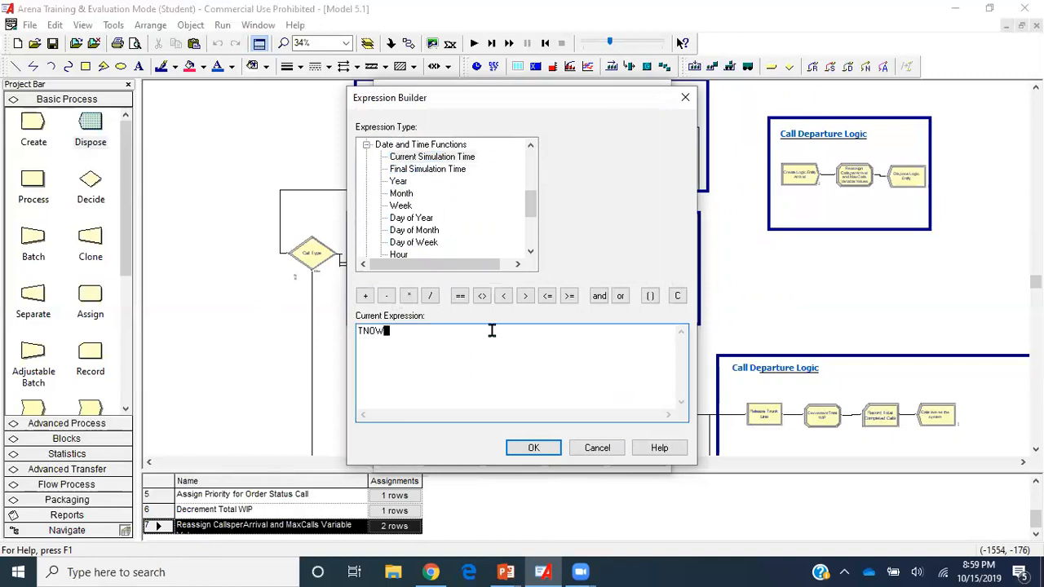
{"action": "left_click", "coordinate": [562, 301]}
{"action": "type", "text": "600"}
{"action": "left_click", "coordinate": [600, 296]}
Complete the terminating condition with the current value of variable Total WIP == 0 and accept the run setup
{"action": "scroll", "coordinate": [389, 199], "scroll_direction": "up", "scroll_amount": 4}
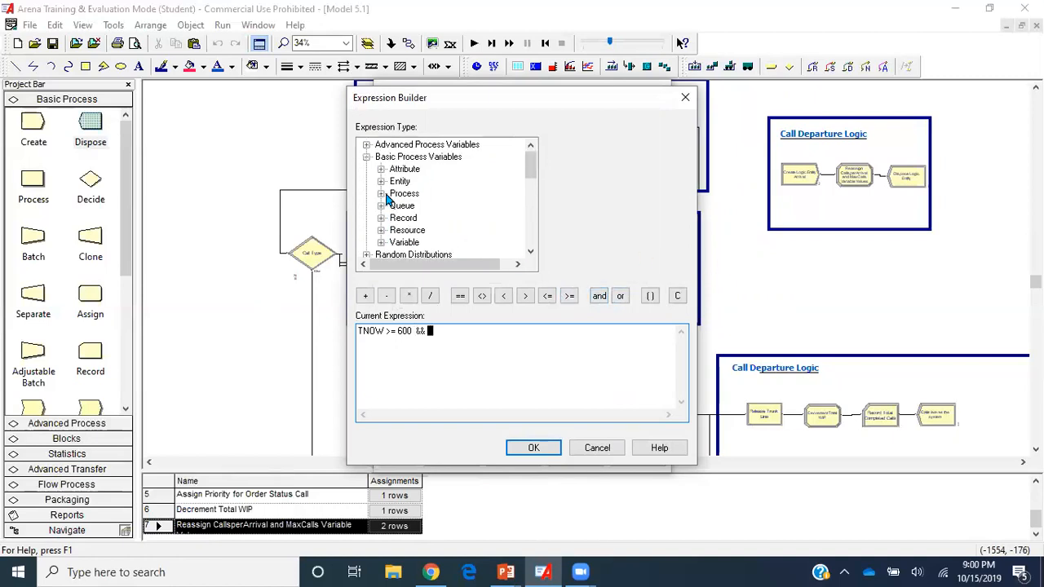
{"action": "double_click", "coordinate": [406, 242]}
{"action": "left_click", "coordinate": [428, 194]}
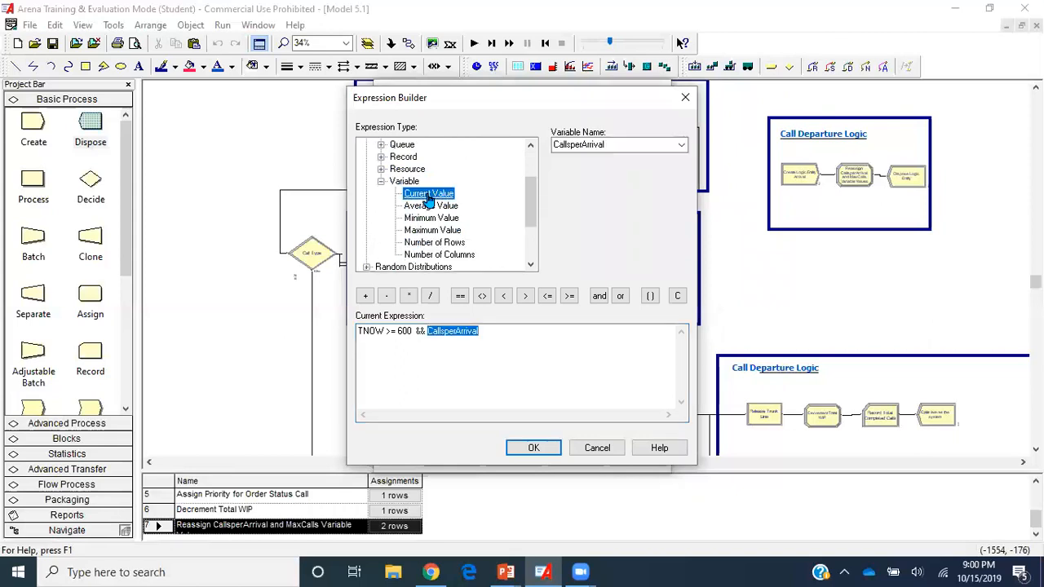
{"action": "left_click", "coordinate": [681, 144]}
{"action": "left_click", "coordinate": [604, 179]}
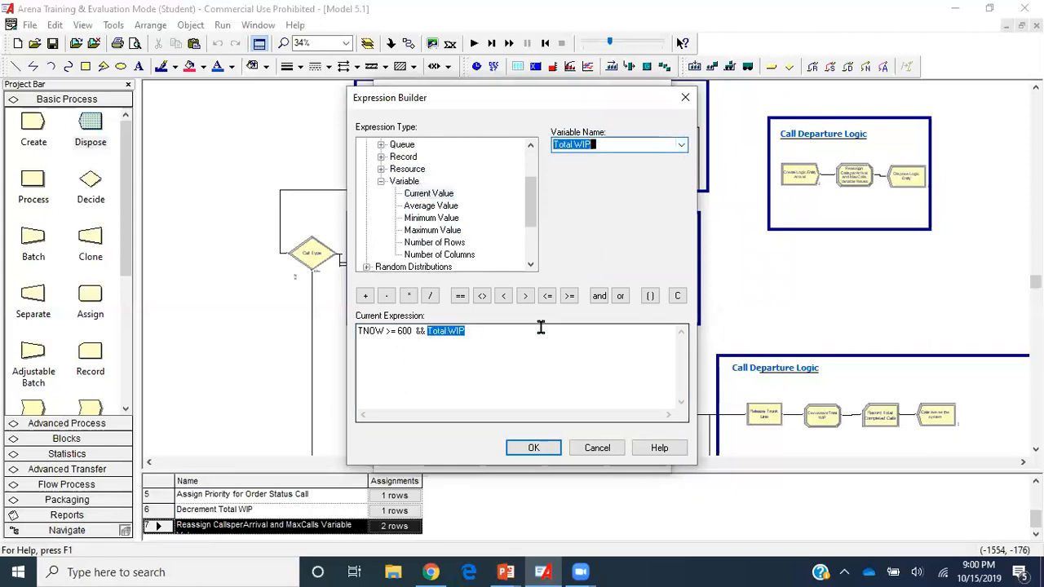
{"action": "left_click", "coordinate": [460, 296]}
{"action": "type", "text": "0"}
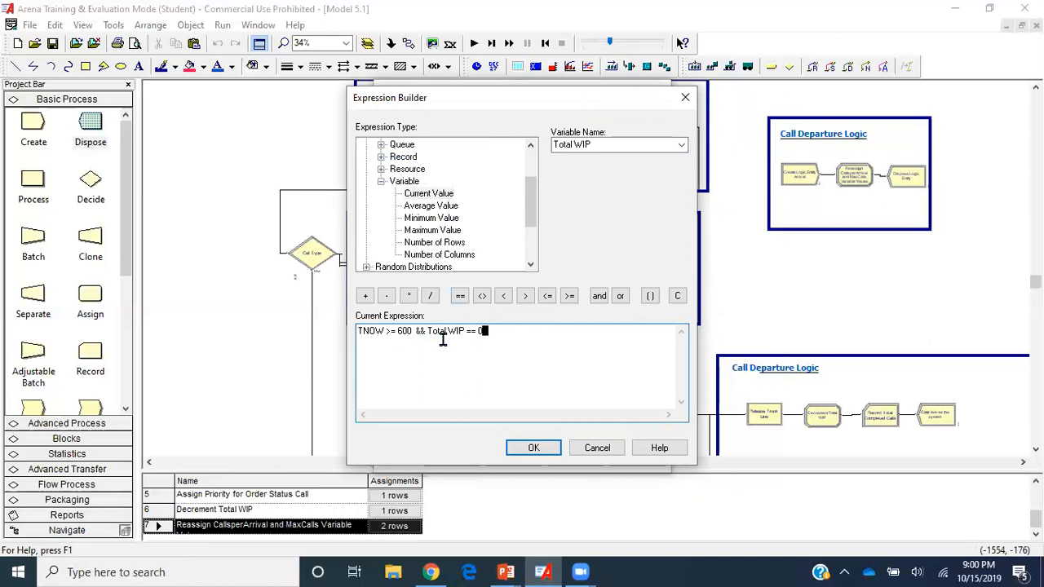
{"action": "left_click", "coordinate": [535, 446]}
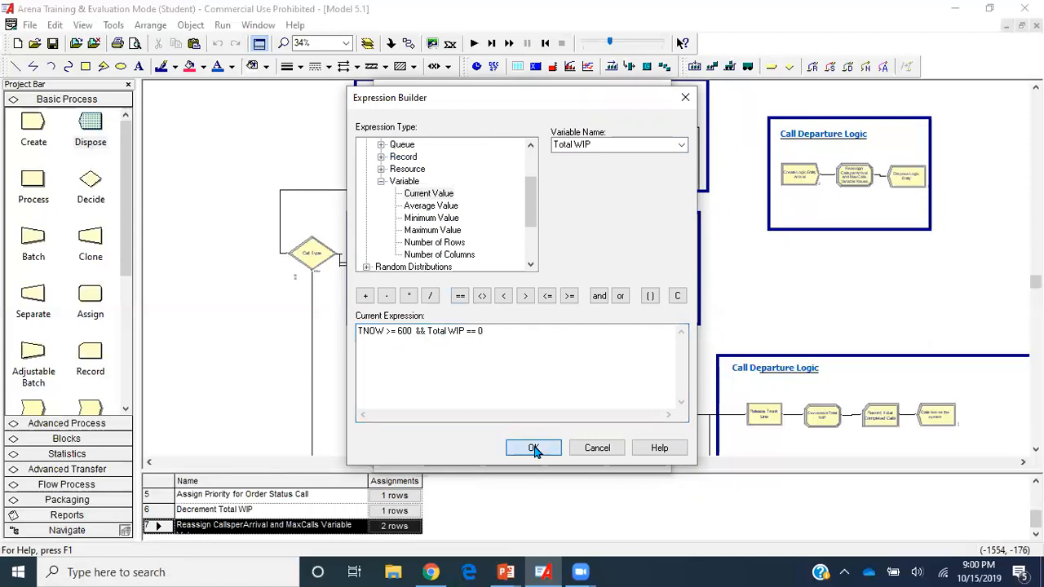
{"action": "left_click", "coordinate": [463, 458]}
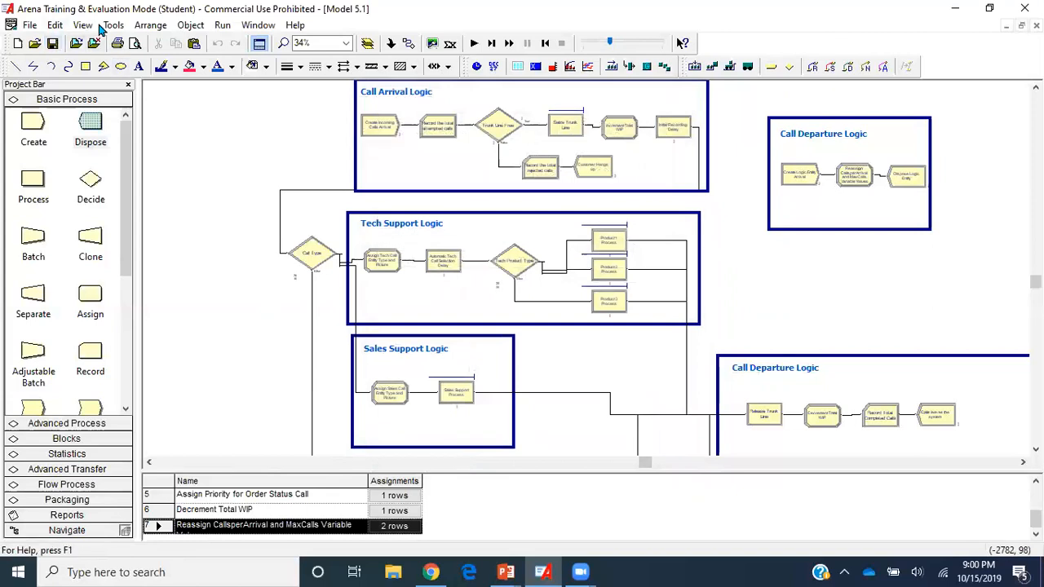
Run the simulation and fast-forward it to completion
{"action": "left_click", "coordinate": [733, 108]}
{"action": "key", "text": "minus"}
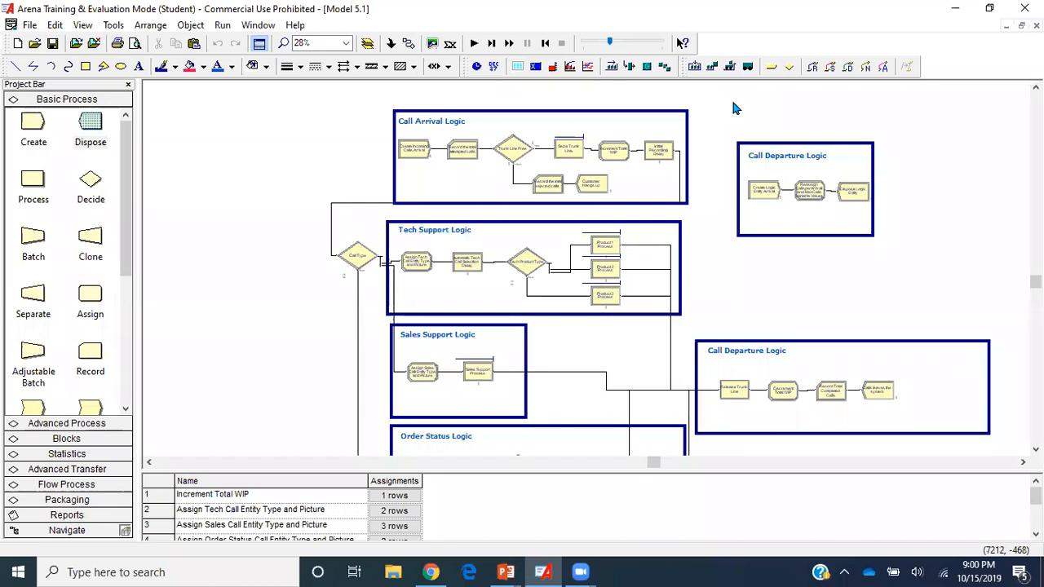
{"action": "left_click", "coordinate": [473, 44]}
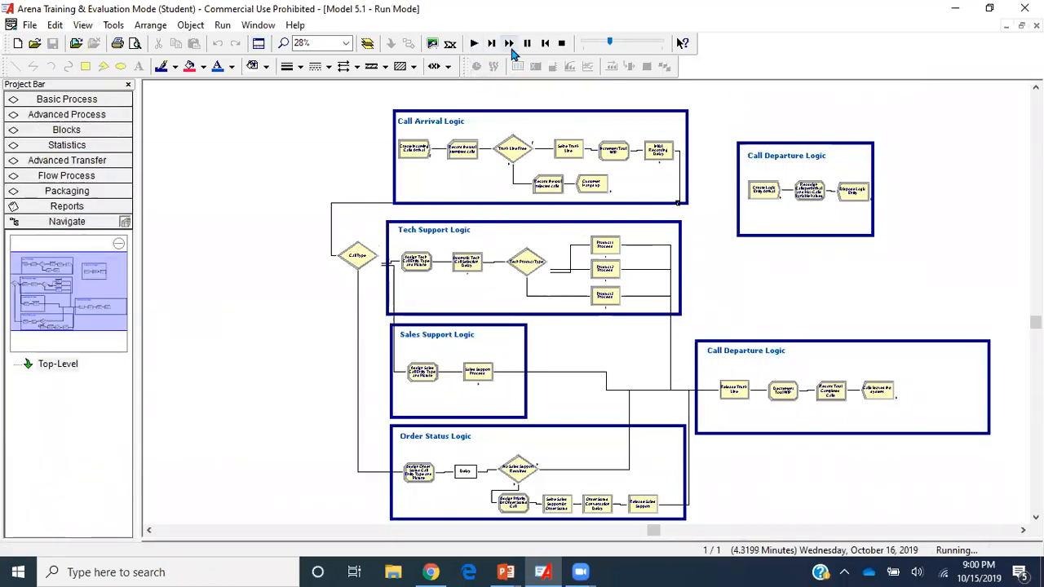
{"action": "left_click", "coordinate": [509, 44]}
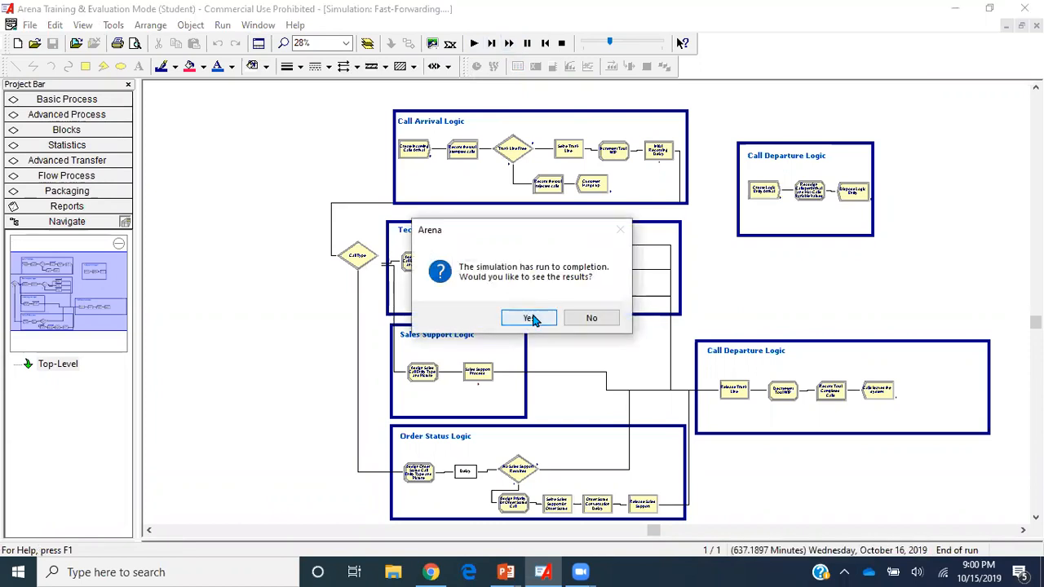
Examine the User Specified call counters and the Entity times in the Category Overview report, and end the run
{"action": "left_click", "coordinate": [530, 316]}
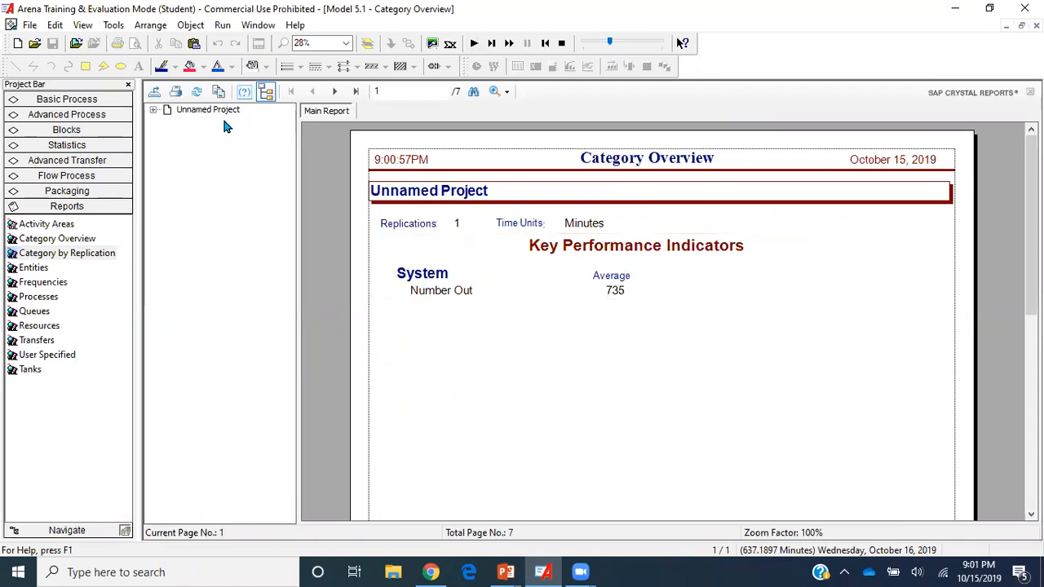
{"action": "left_click", "coordinate": [152, 109]}
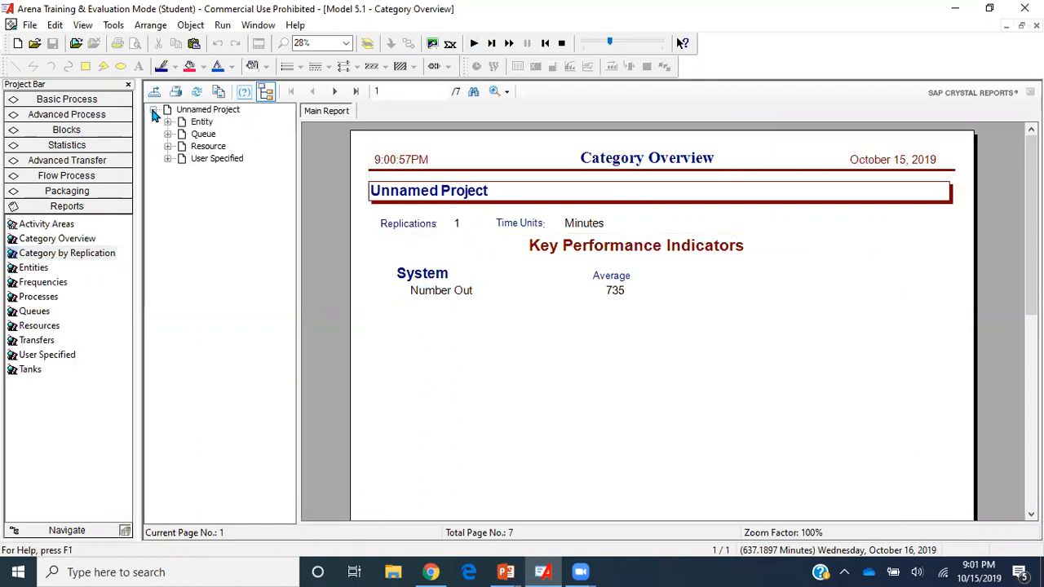
{"action": "left_click", "coordinate": [223, 161]}
{"action": "scroll", "coordinate": [349, 387], "scroll_direction": "down", "scroll_amount": 5}
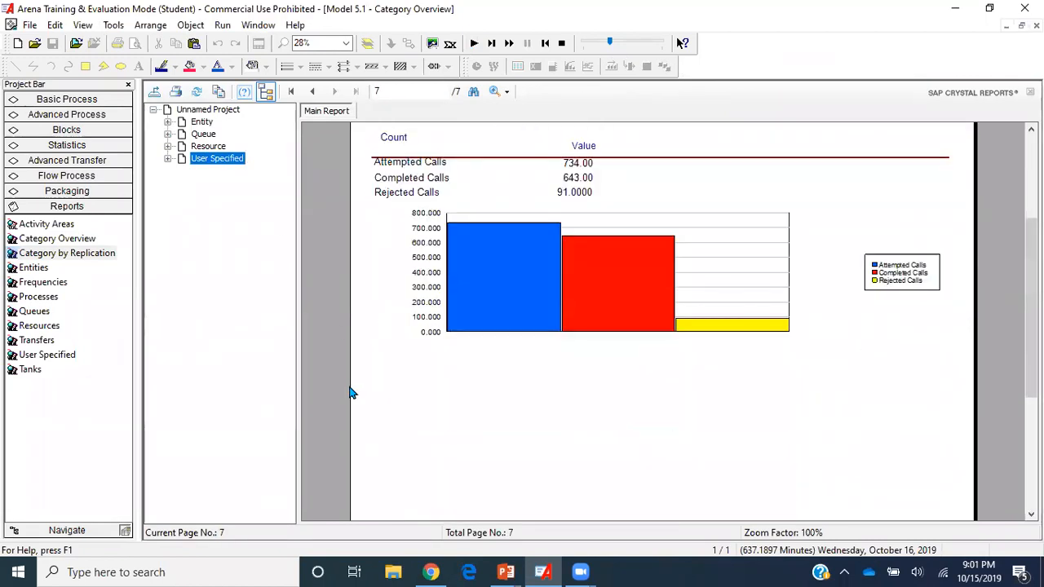
{"action": "scroll", "coordinate": [350, 387], "scroll_direction": "up", "scroll_amount": 3}
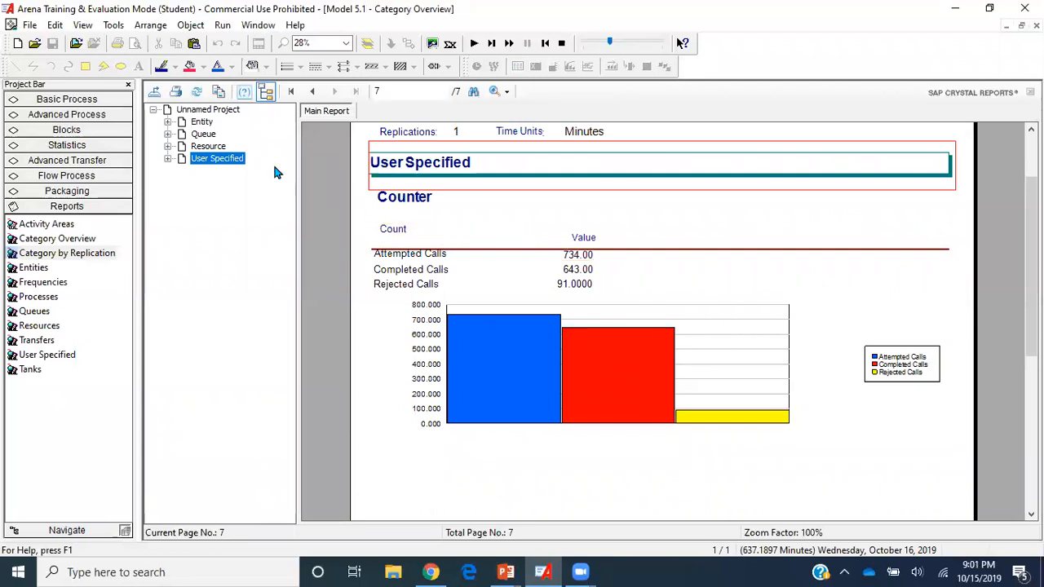
{"action": "double_click", "coordinate": [225, 118]}
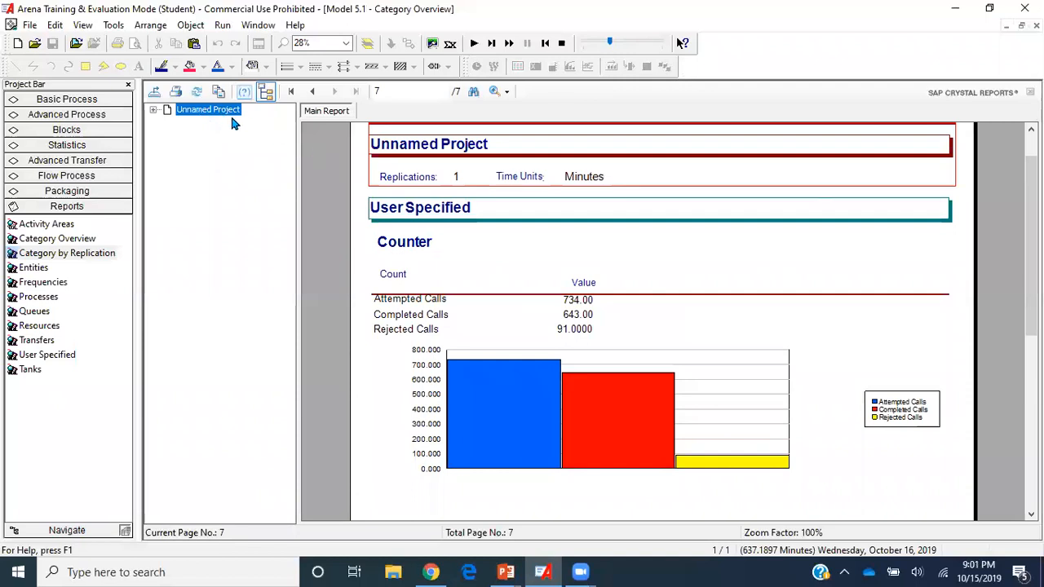
{"action": "double_click", "coordinate": [210, 118]}
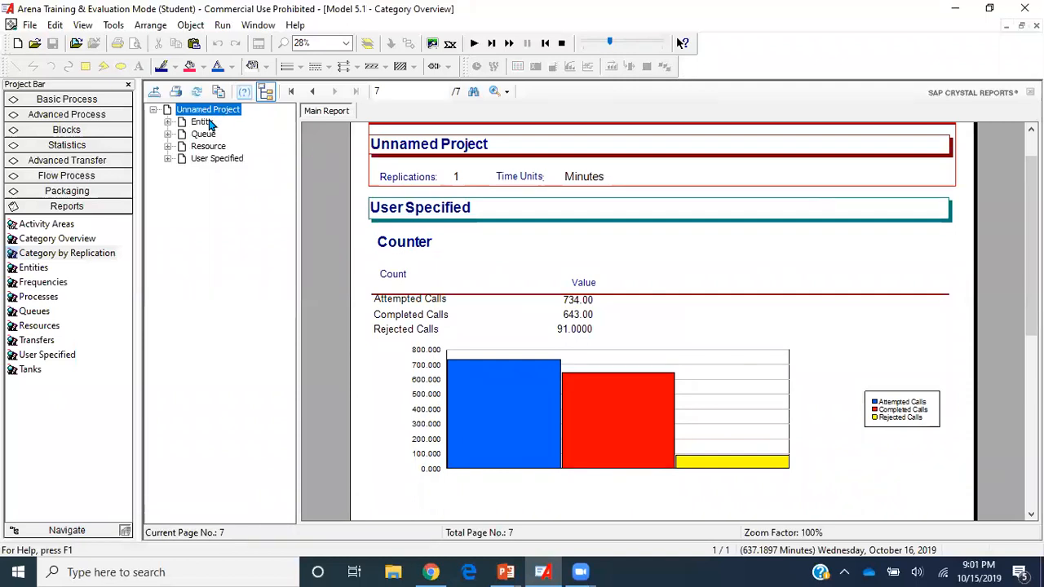
{"action": "left_click", "coordinate": [200, 126]}
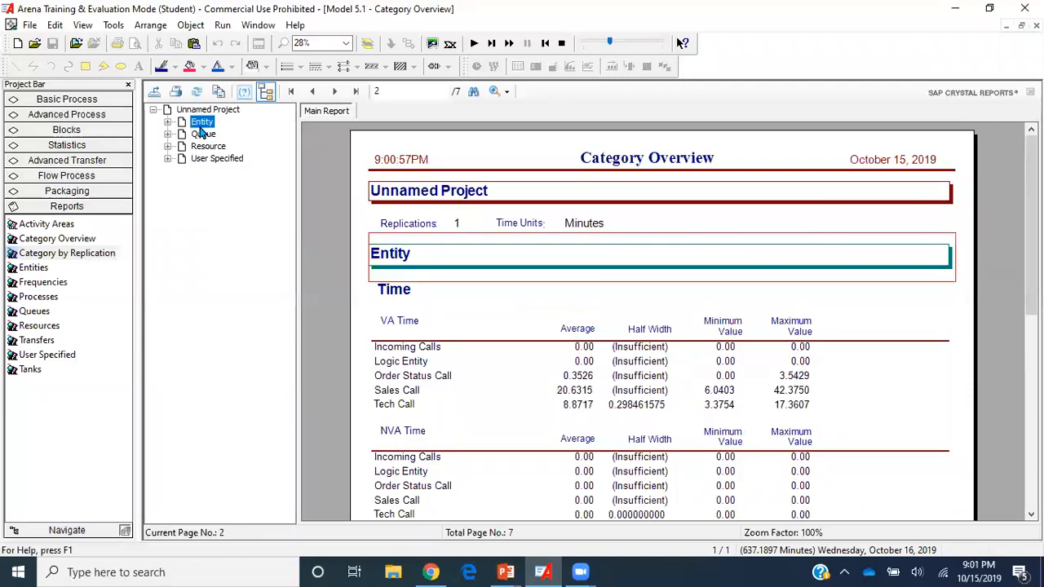
{"action": "left_click", "coordinate": [561, 45]}
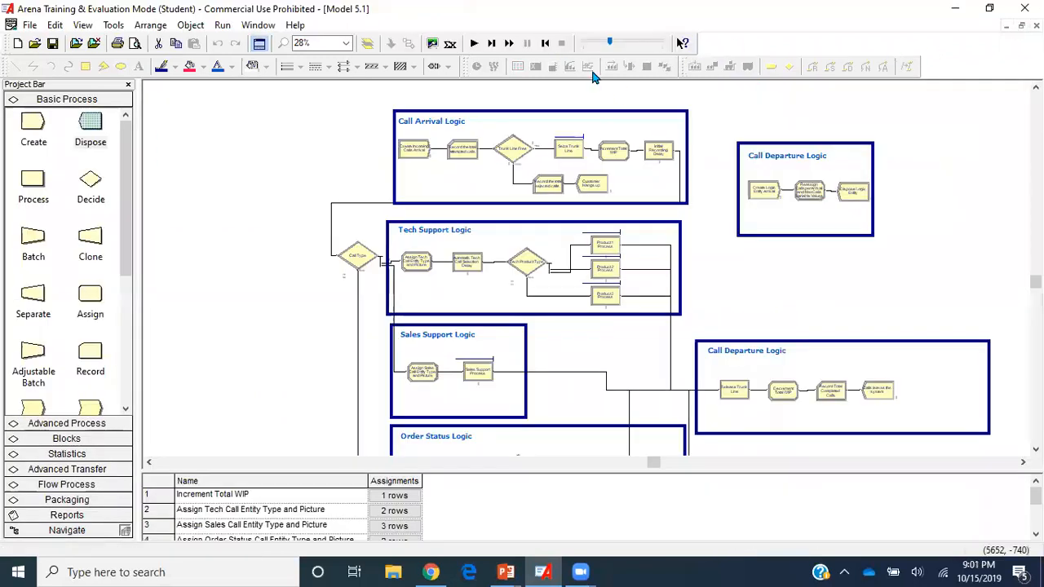
Fast-forward the simulation to completion again and examine the User Specified call counters in its Category Overview report
{"action": "left_click", "coordinate": [510, 44]}
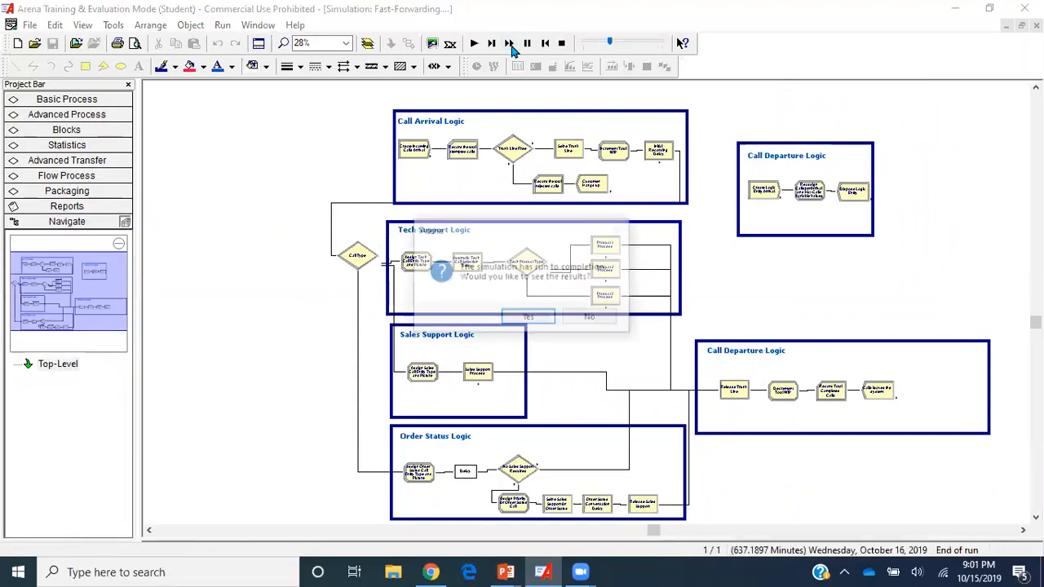
{"action": "left_click", "coordinate": [542, 318]}
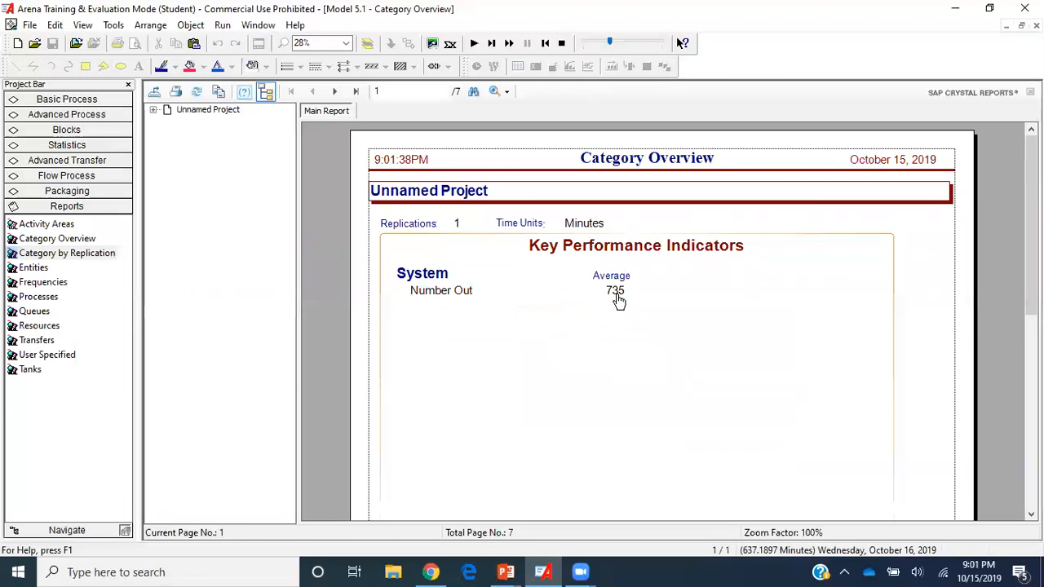
{"action": "left_click", "coordinate": [154, 109]}
{"action": "left_click", "coordinate": [218, 159]}
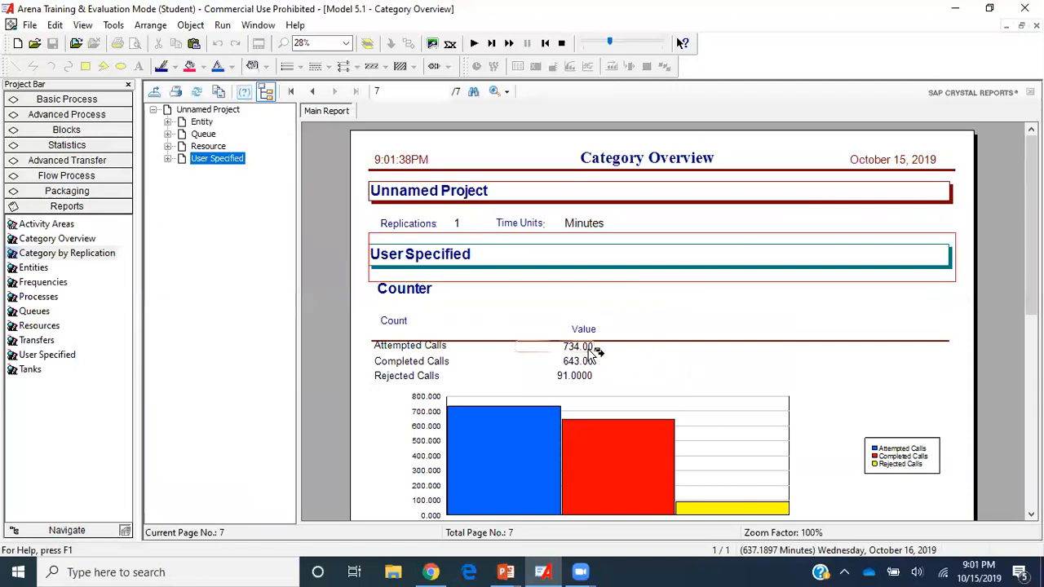
{"action": "scroll", "coordinate": [589, 349], "scroll_direction": "down", "scroll_amount": 3}
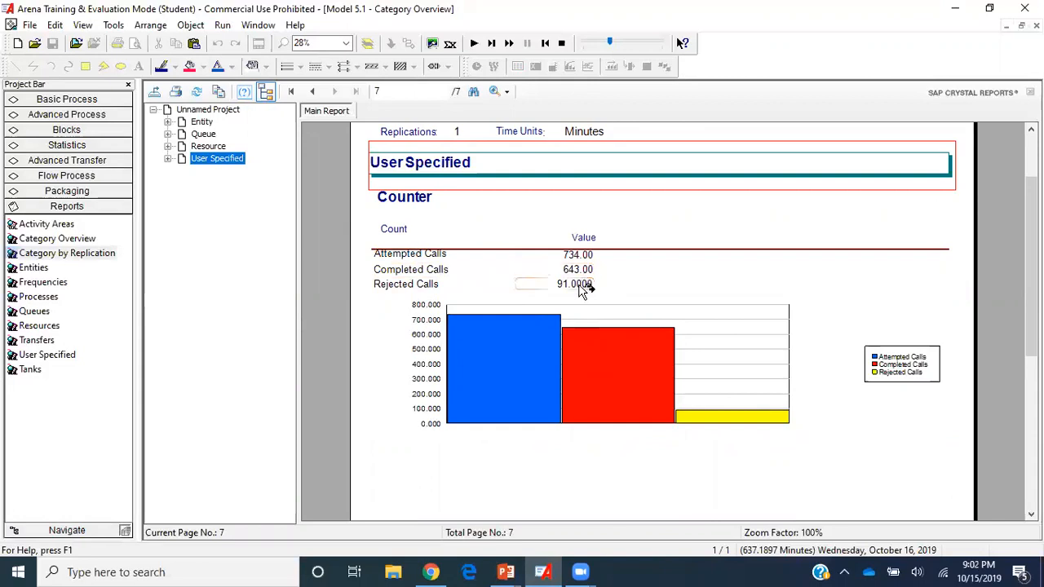
Examine the Resource usage statistics and the Entity statistics in the Category Overview report
{"action": "left_click", "coordinate": [220, 147]}
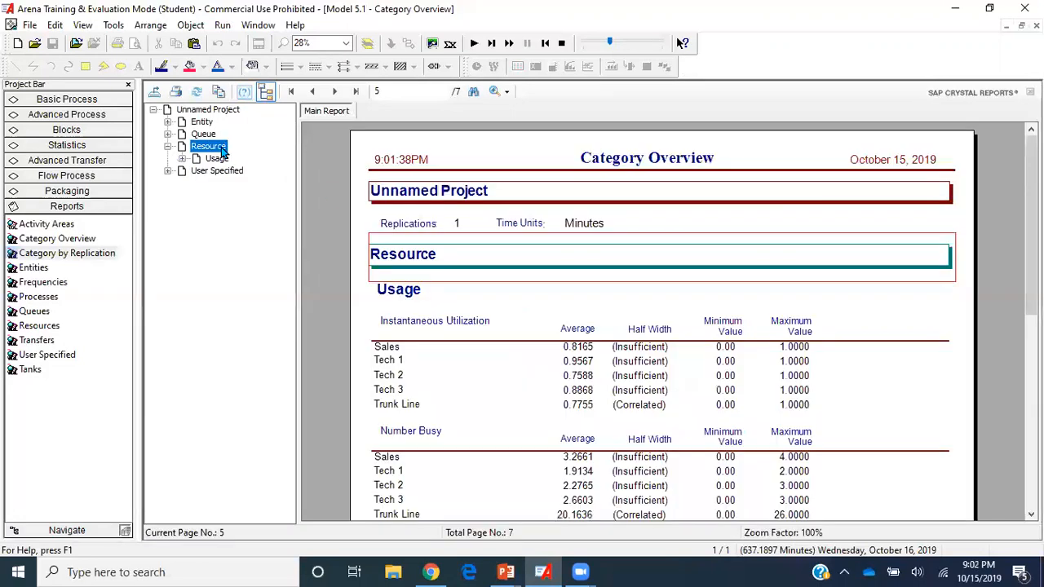
{"action": "scroll", "coordinate": [383, 457], "scroll_direction": "down", "scroll_amount": 1}
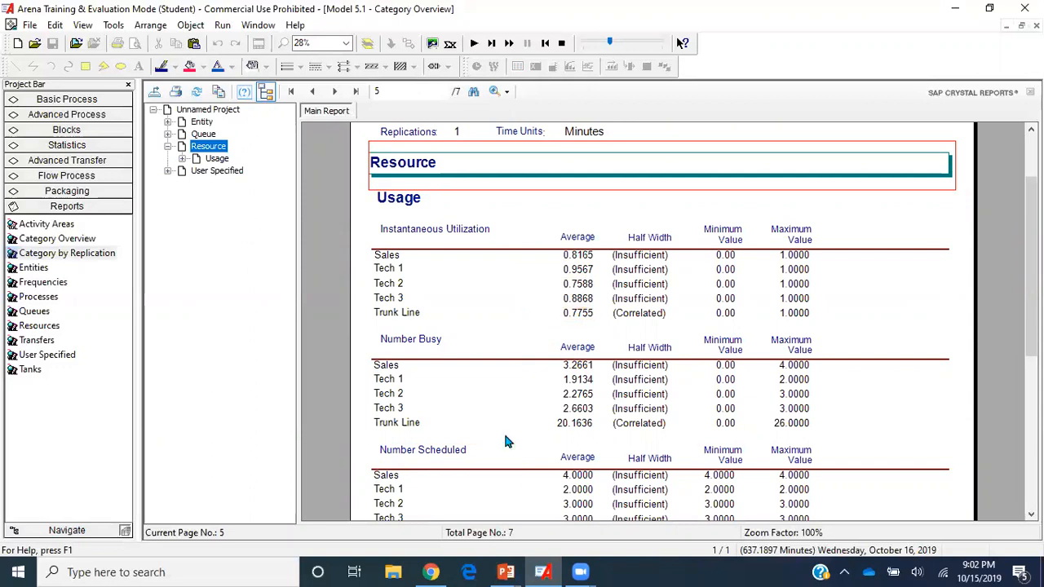
{"action": "scroll", "coordinate": [490, 477], "scroll_direction": "down", "scroll_amount": 3}
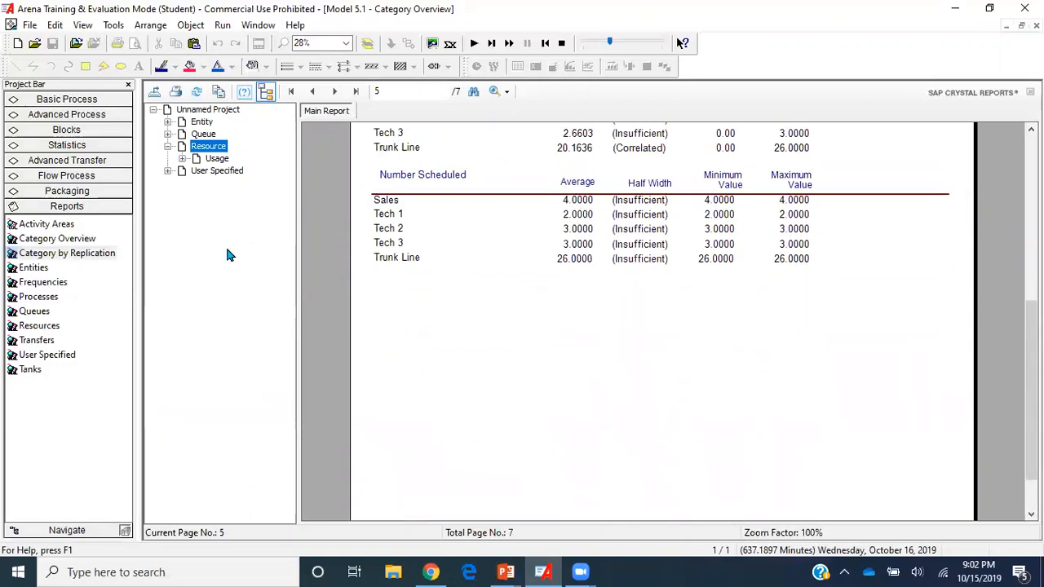
{"action": "left_click", "coordinate": [201, 121]}
{"action": "left_click", "coordinate": [216, 145]}
{"action": "scroll", "coordinate": [328, 467], "scroll_direction": "down", "scroll_amount": 2}
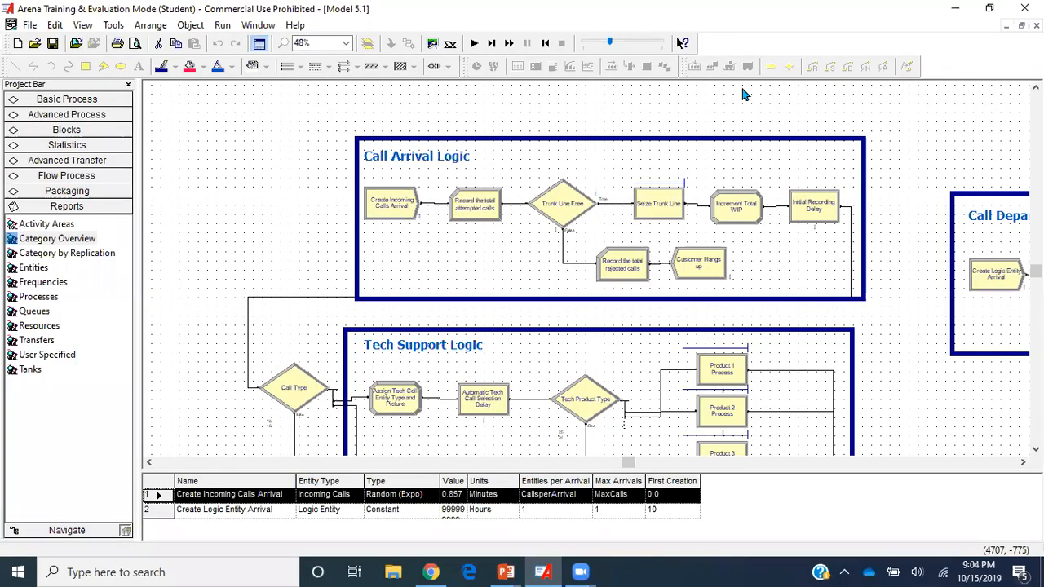
Narrow the box around the Call Departure Logic that starts with Release Trunk Line so it fits closely around its modules
{"action": "scroll", "coordinate": [883, 340], "scroll_direction": "down", "scroll_amount": 1}
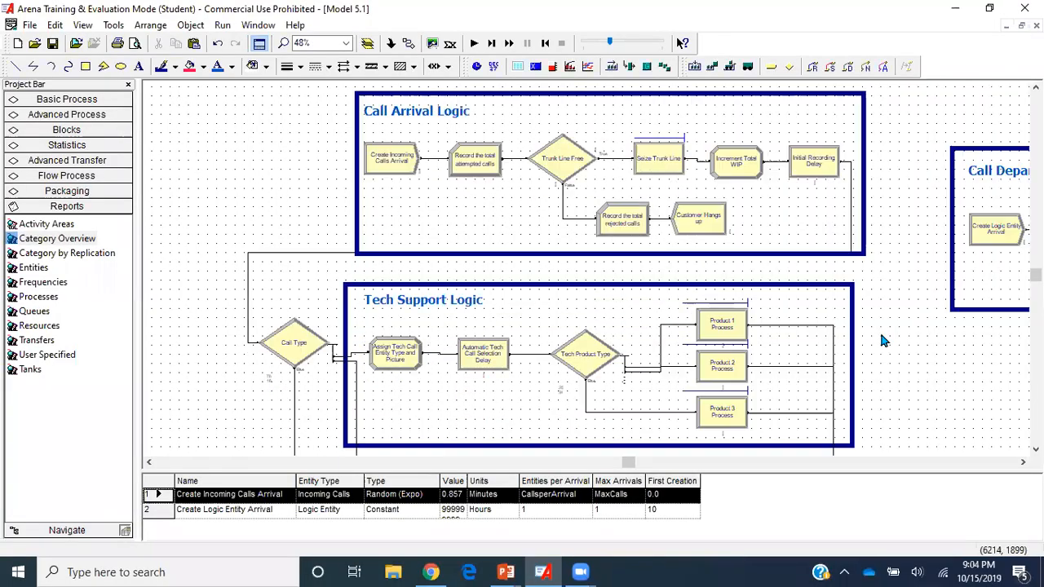
{"action": "left_click", "coordinate": [883, 340]}
{"action": "scroll", "coordinate": [883, 340], "scroll_direction": "down", "scroll_amount": 3}
{"action": "scroll", "coordinate": [881, 336], "scroll_direction": "right", "scroll_amount": 3}
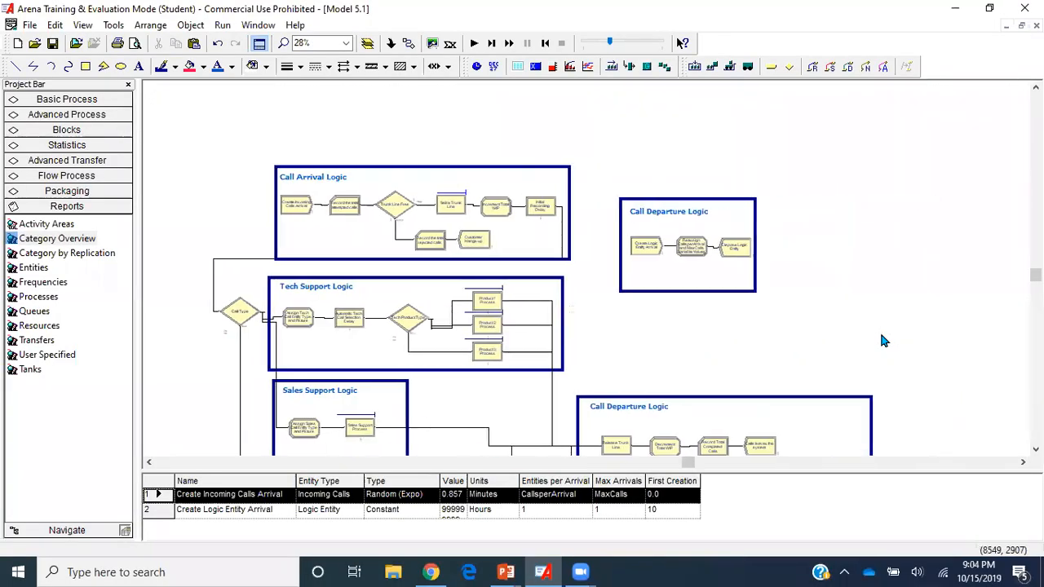
{"action": "scroll", "coordinate": [882, 336], "scroll_direction": "down", "scroll_amount": 2}
{"action": "scroll", "coordinate": [881, 341], "scroll_direction": "down", "scroll_amount": 2}
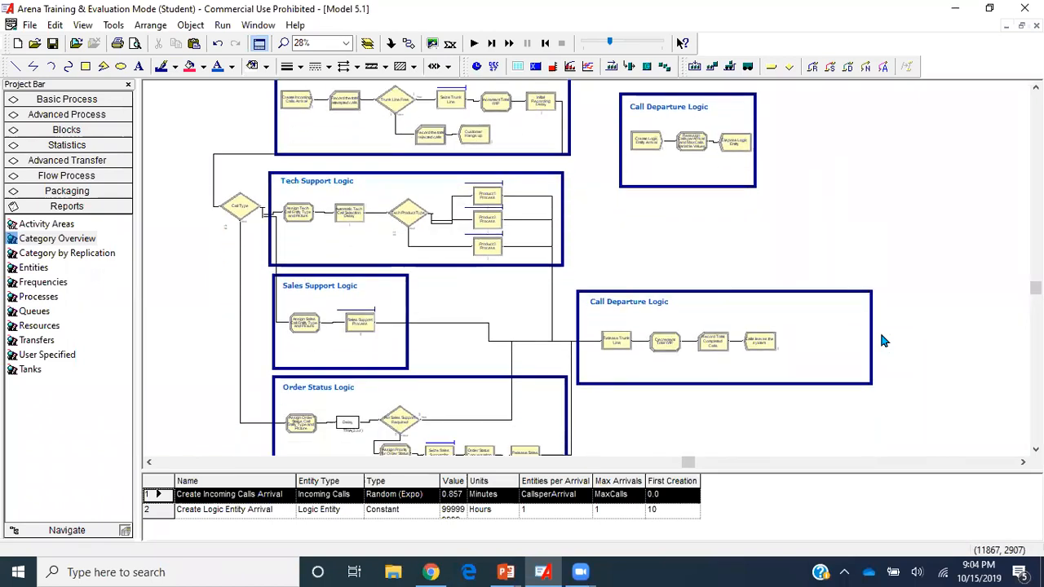
{"action": "left_click", "coordinate": [872, 342]}
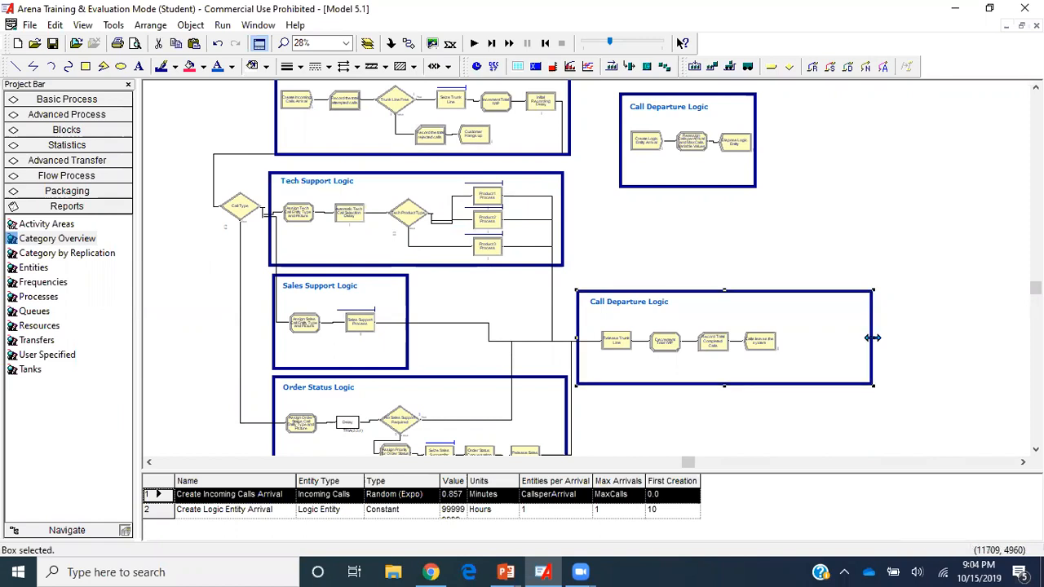
{"action": "left_click_drag", "start_coordinate": [864, 338], "coordinate": [799, 337]}
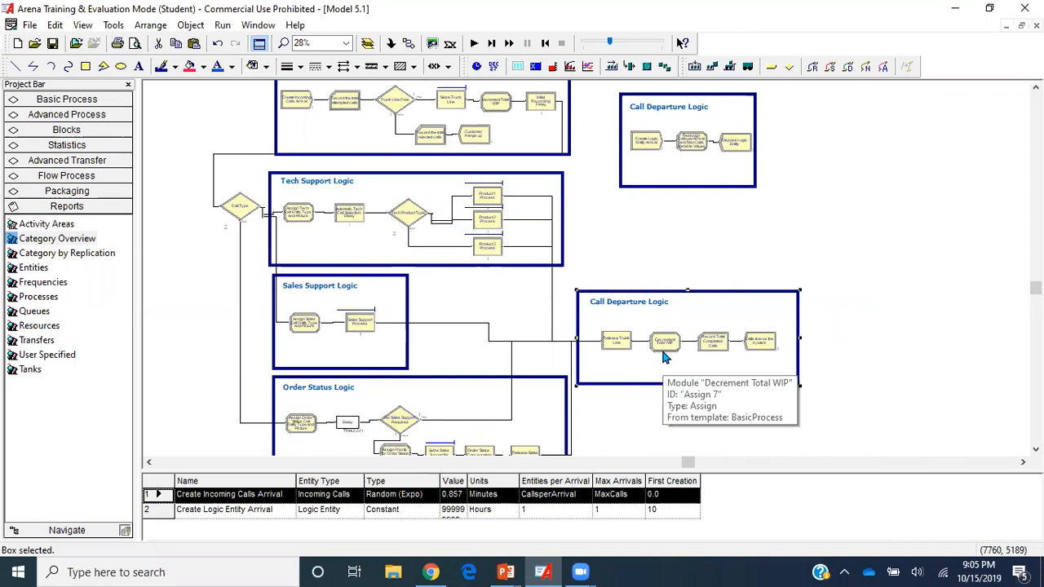
{"action": "scroll", "coordinate": [900, 349], "scroll_direction": "up", "scroll_amount": 2}
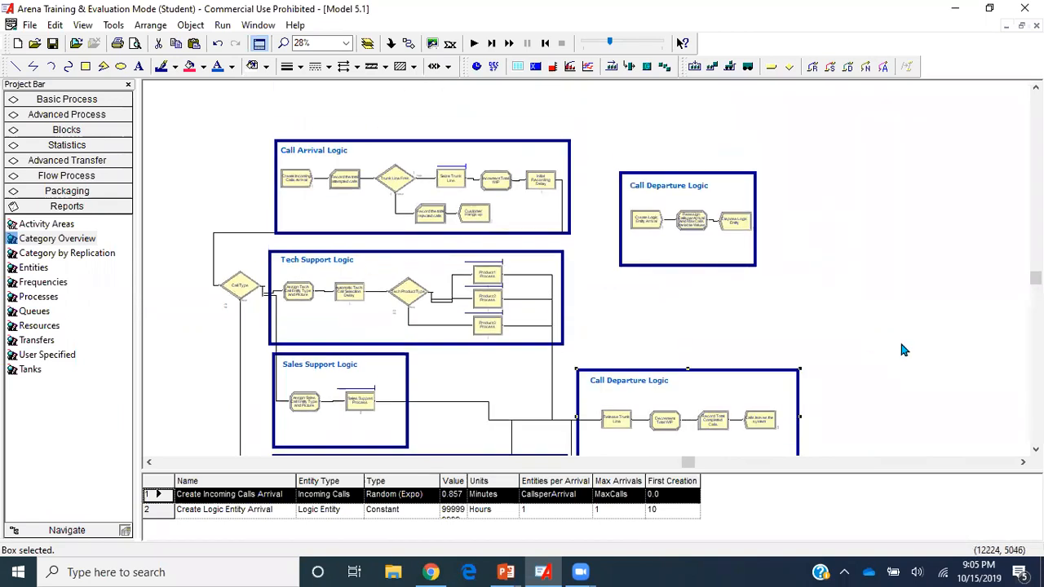
{"action": "scroll", "coordinate": [902, 350], "scroll_direction": "down", "scroll_amount": 1}
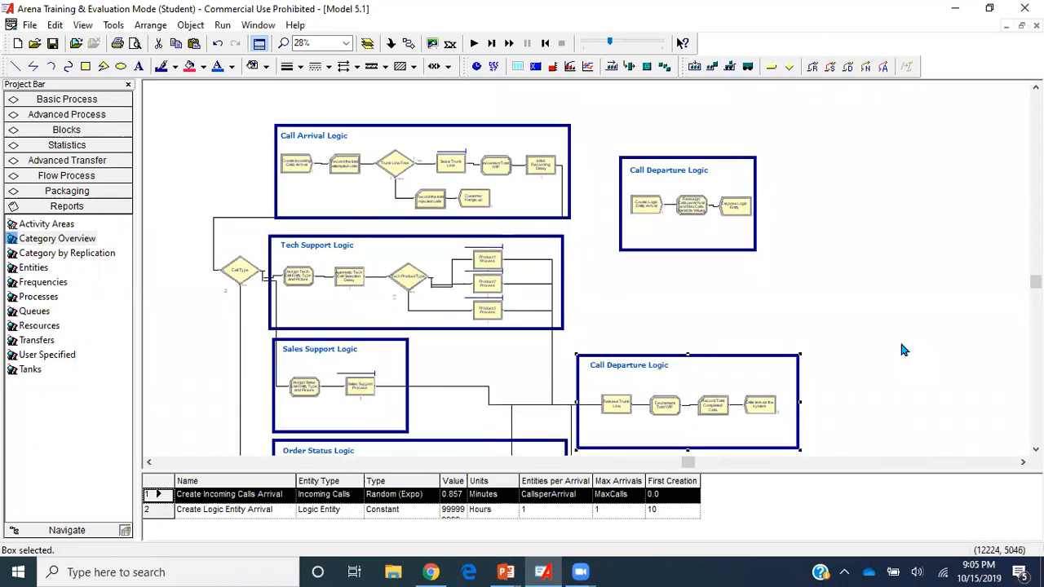